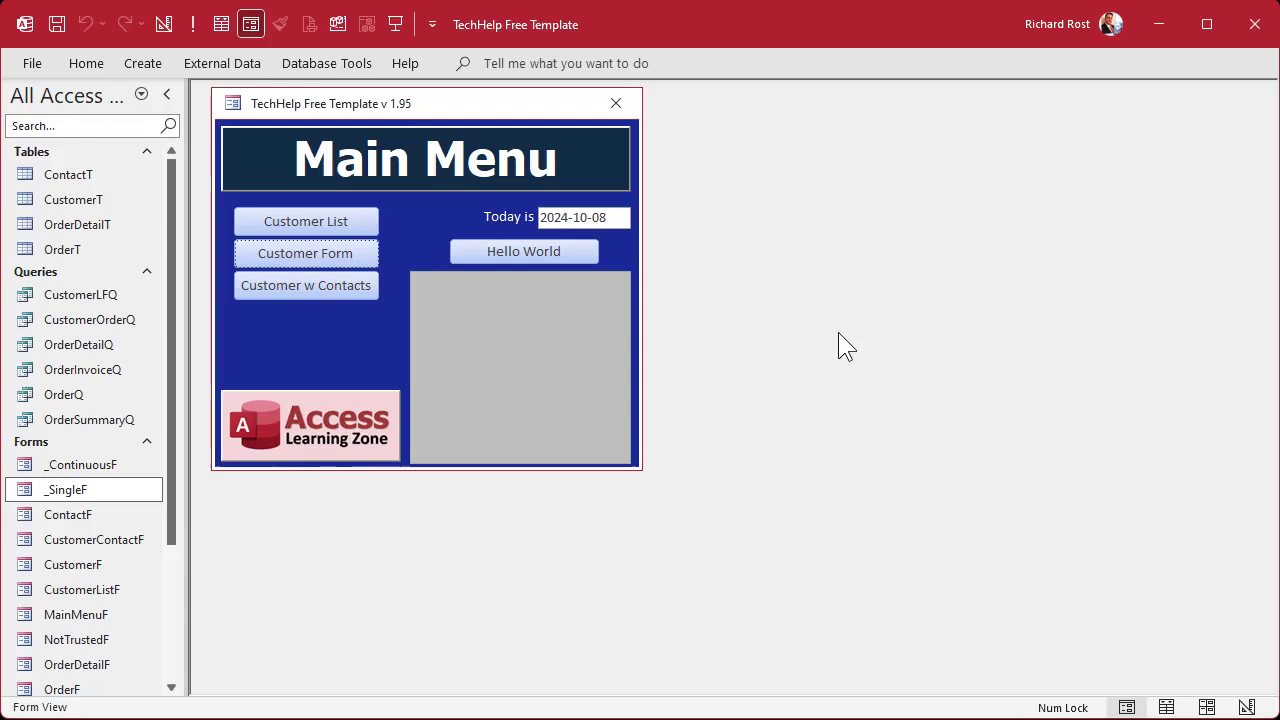
# - Look over the address fields of the first record in the Customer Form, and close the form
pyautogui.click(352, 253)
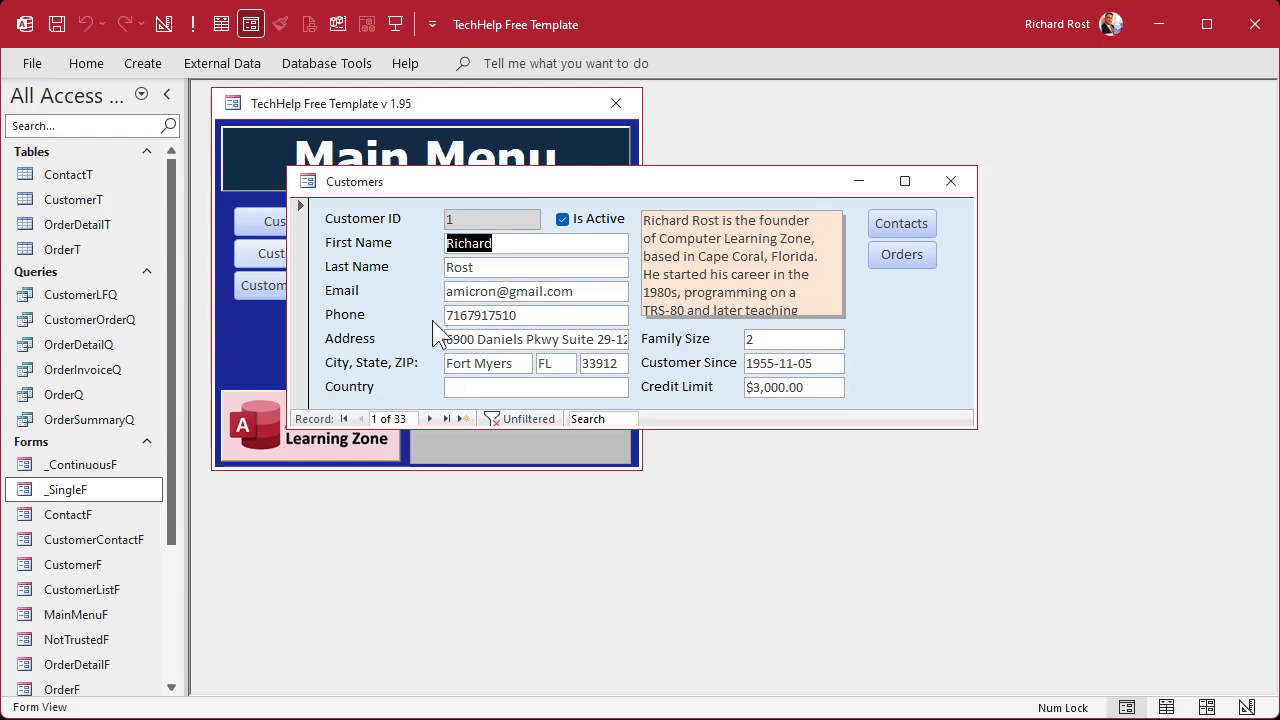
pyautogui.click(952, 182)
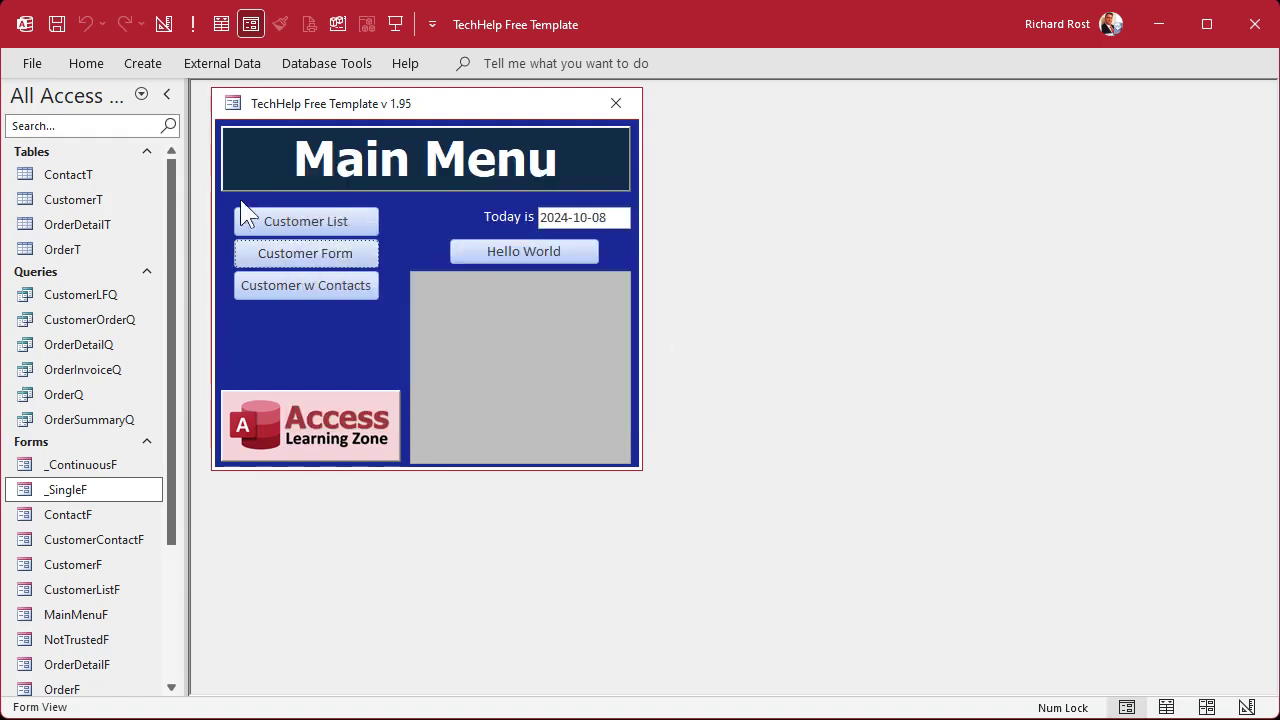
# - Open the CustomerT table in Design View and paste a copy of the Address through Country fields below IsActive
pyautogui.click(84, 200)
pyautogui.rightClick(88, 210)
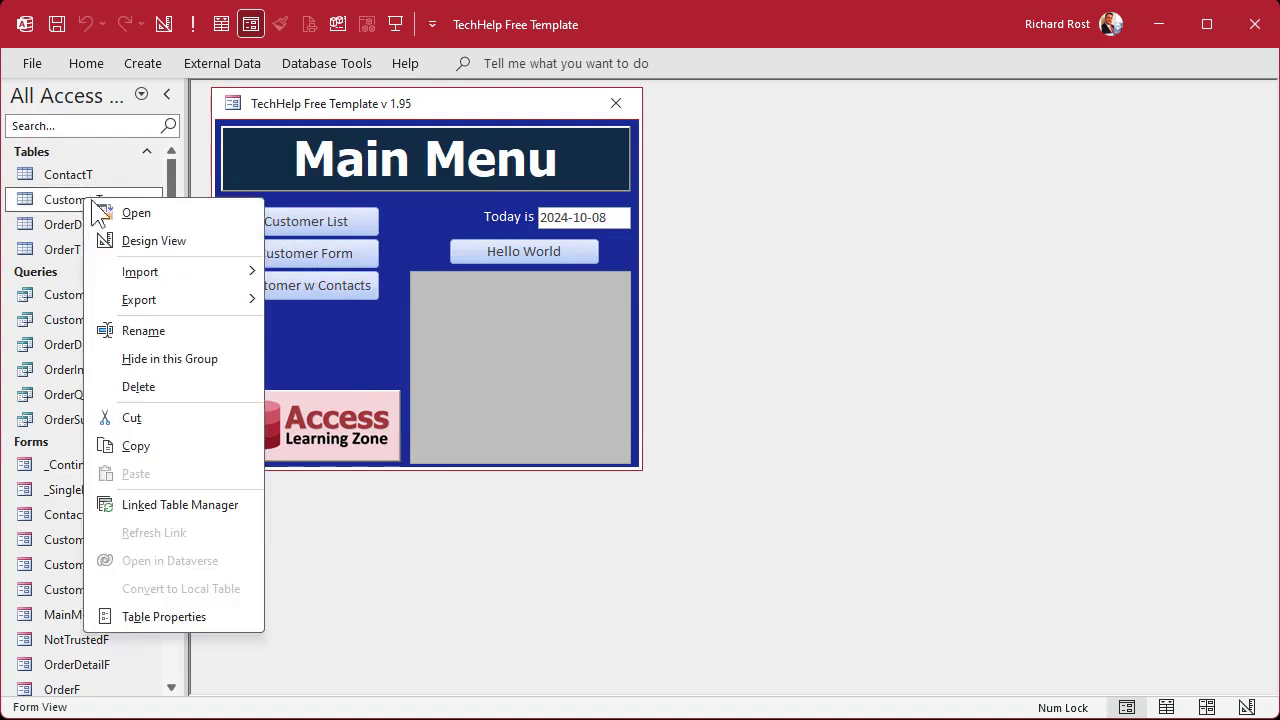
pyautogui.click(142, 238)
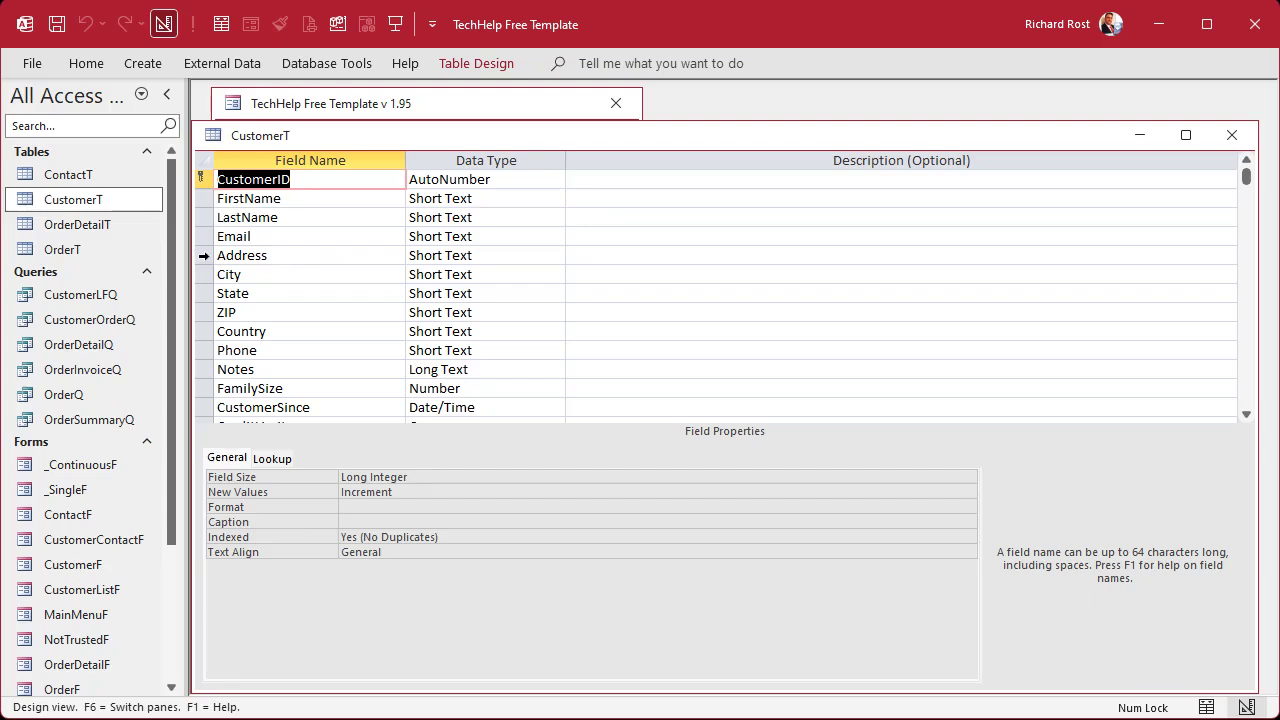
pyautogui.moveTo(203, 256); pyautogui.dragTo(190, 335)
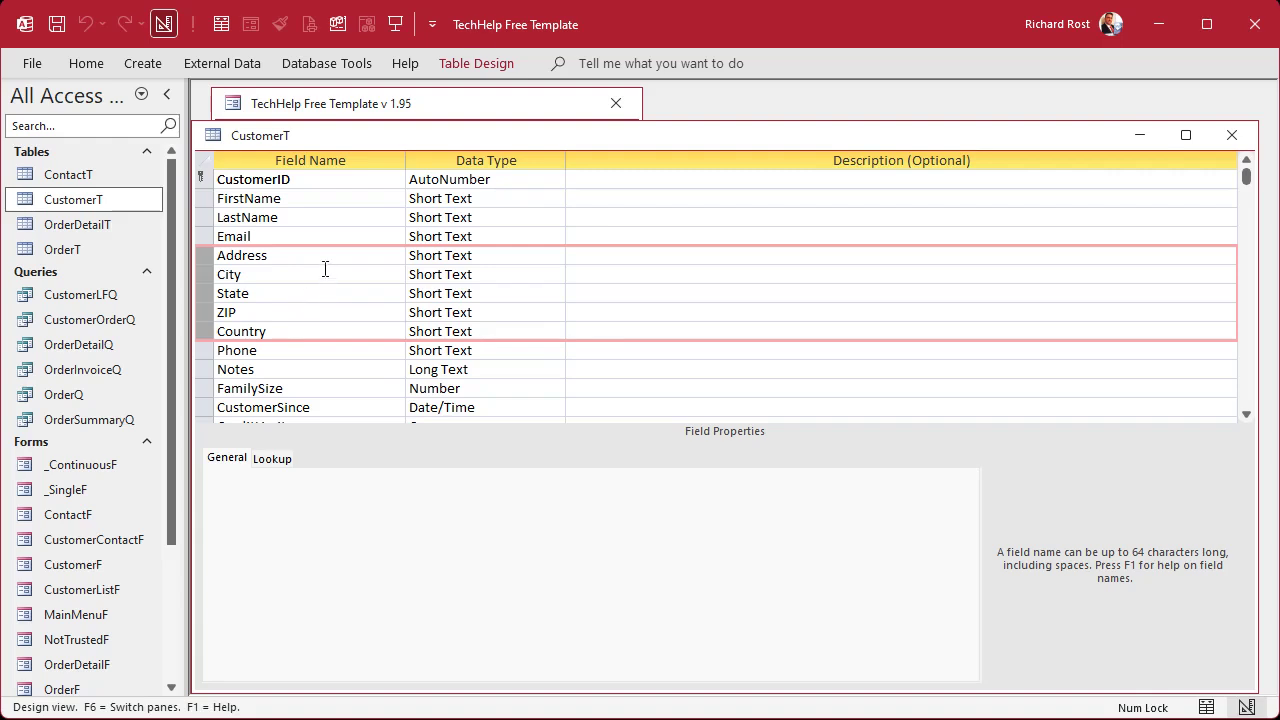
pyautogui.scroll(-4, 325, 268)
pyautogui.click(238, 236)
pyautogui.click(200, 236)
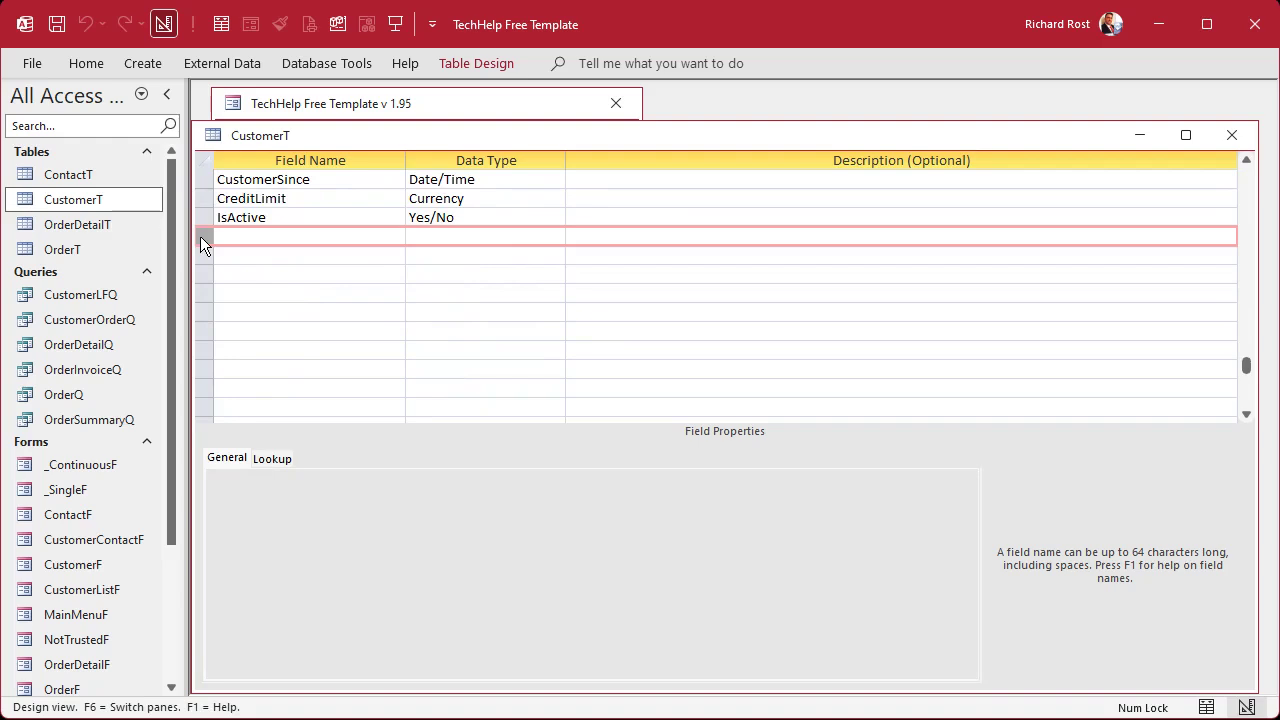
pyautogui.hotkey('ctrl', 'v')
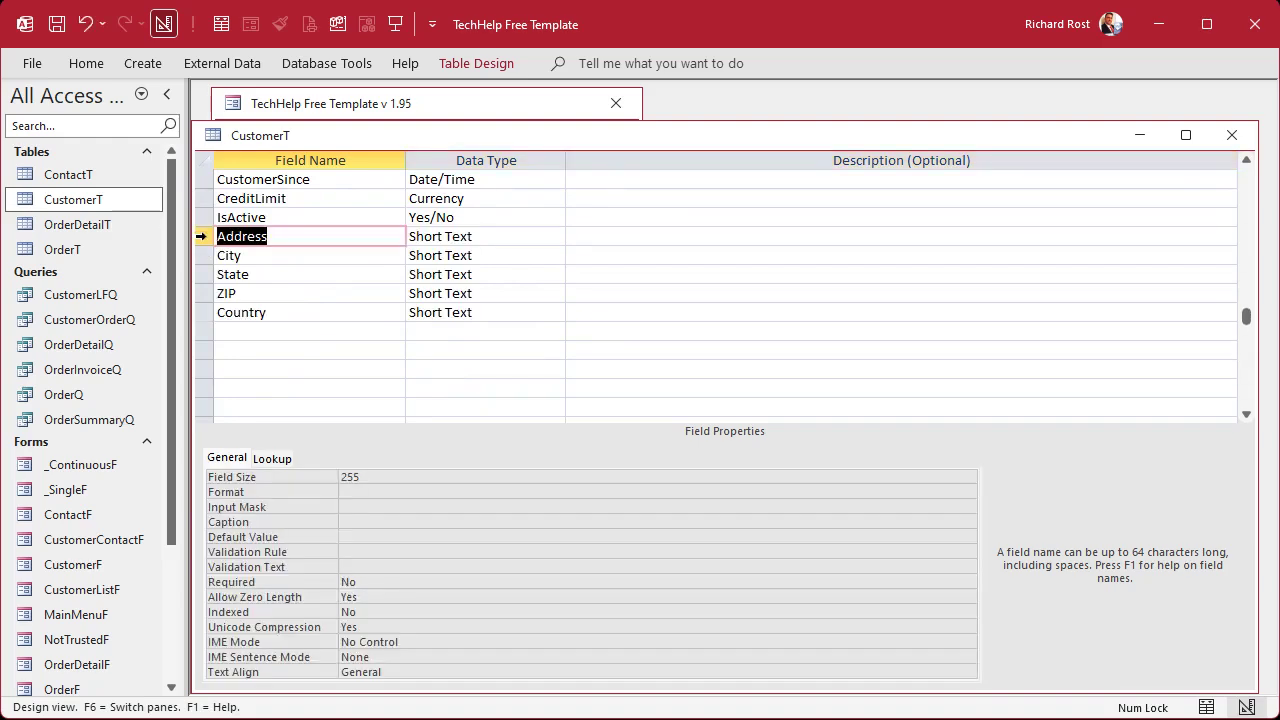
# - Rename the copied Address and City fields to ShipToAddress and ShipToCity
pyautogui.click(272, 236)
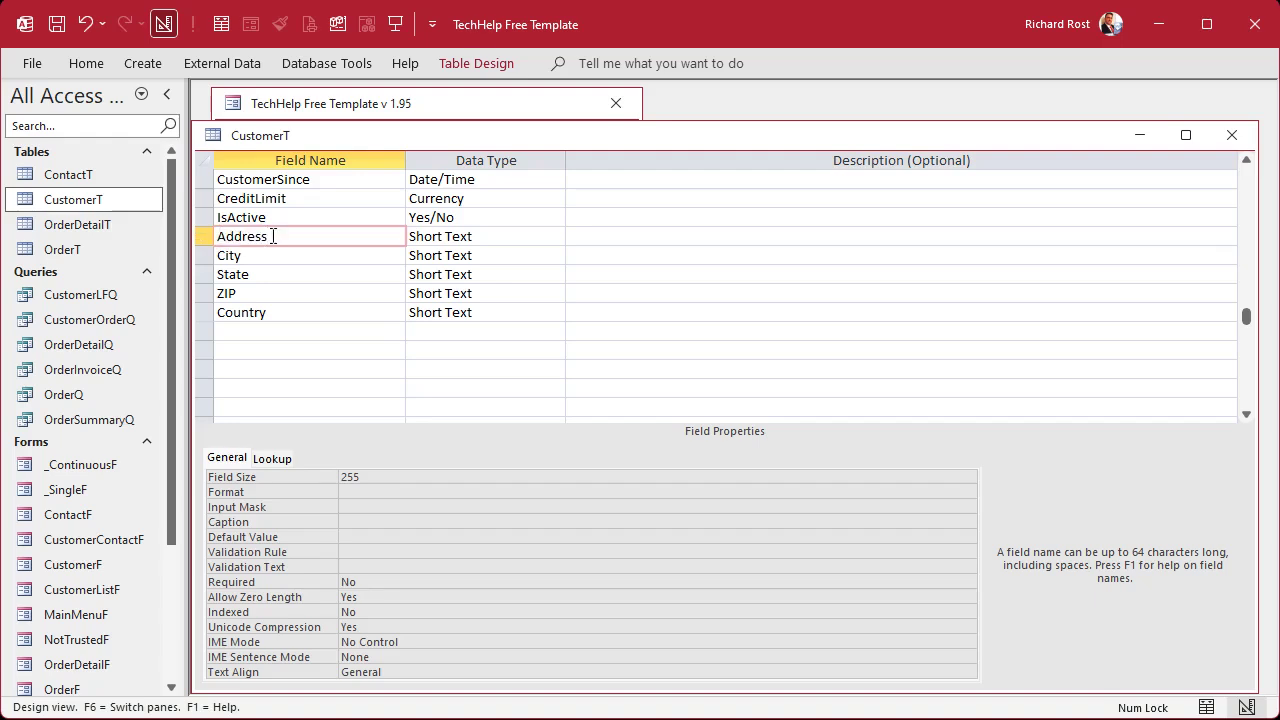
pyautogui.write('ShipTo')
pyautogui.hotkey('shift', 'Home')
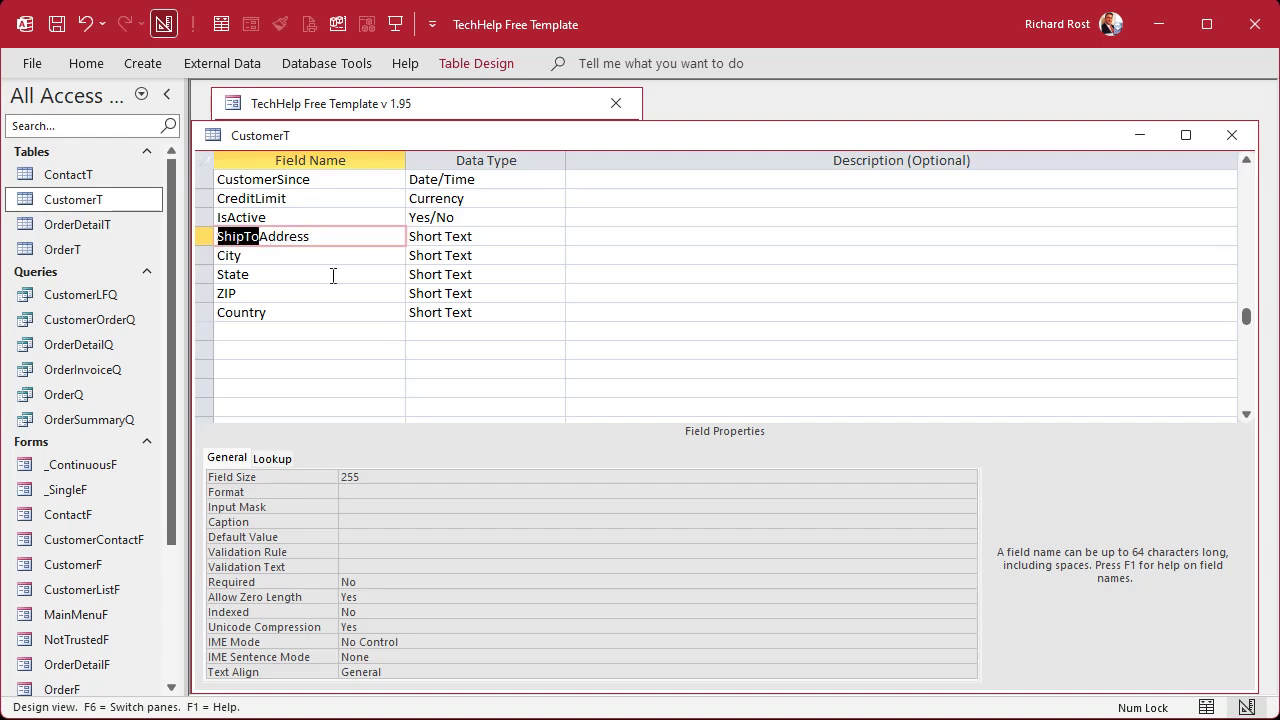
pyautogui.hotkey('ctrl', 'c')
pyautogui.click(219, 255)
pyautogui.hotkey('ctrl', 'v')
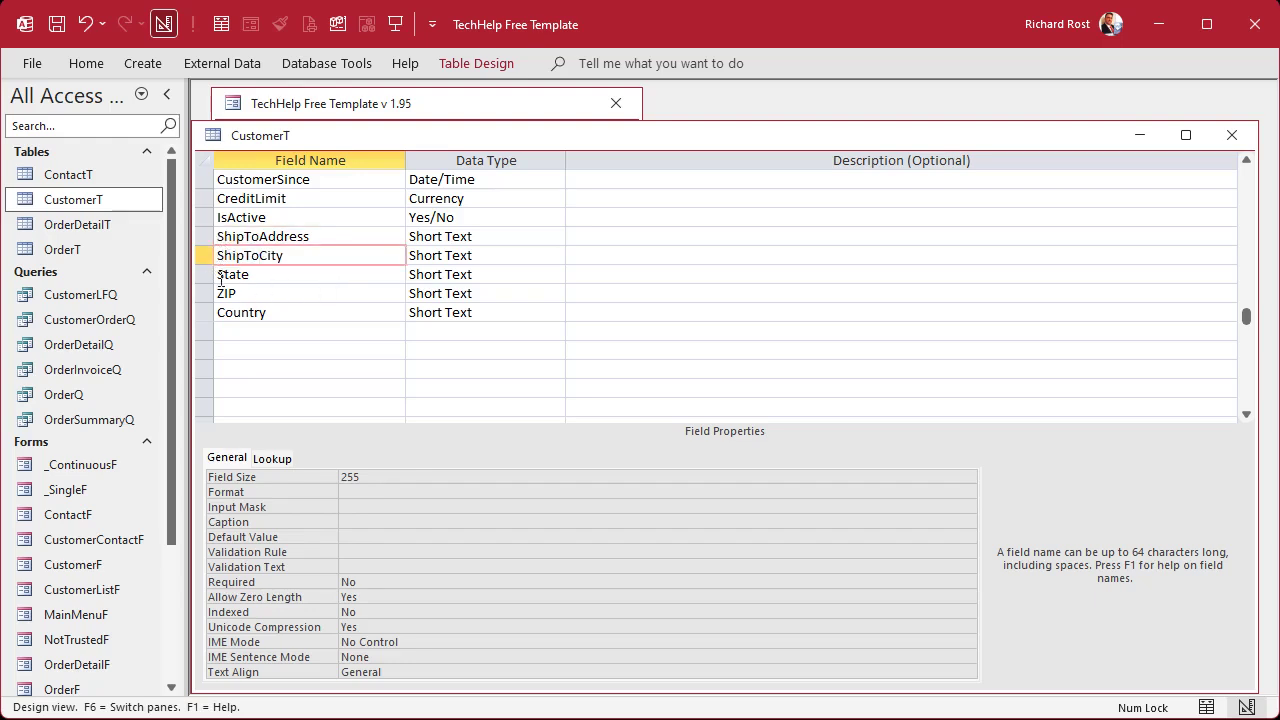
# - Rename the copied State, ZIP and Country fields to ShipToState, ShipToZIP and ShipToCountry
pyautogui.click(220, 279)
pyautogui.hotkey('ctrl', 'v')
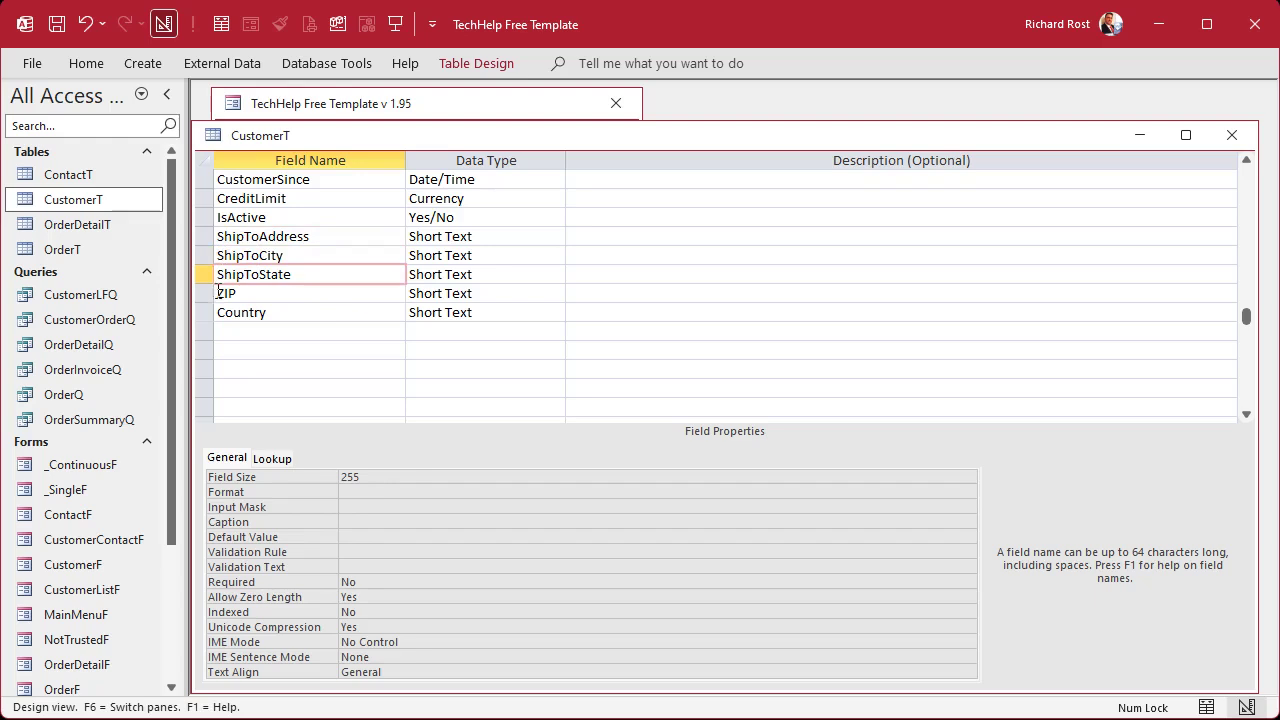
pyautogui.click(218, 294)
pyautogui.hotkey('ctrl', 'v')
pyautogui.click(219, 313)
pyautogui.hotkey('ctrl', 'v')
pyautogui.click(250, 336)
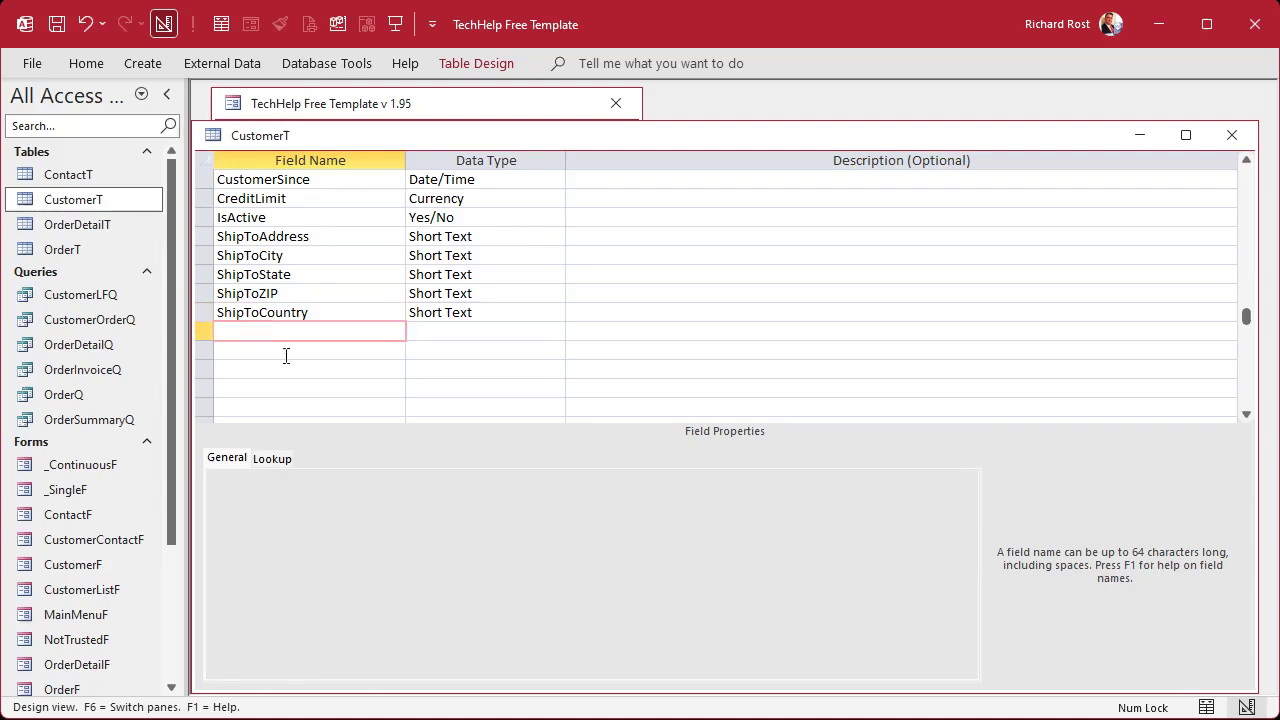
# - Move the five ShipTo fields directly below the original Country field and close the CustomerT table design
pyautogui.moveTo(208, 238); pyautogui.dragTo(212, 350)
pyautogui.scroll(-1, 520, 208)
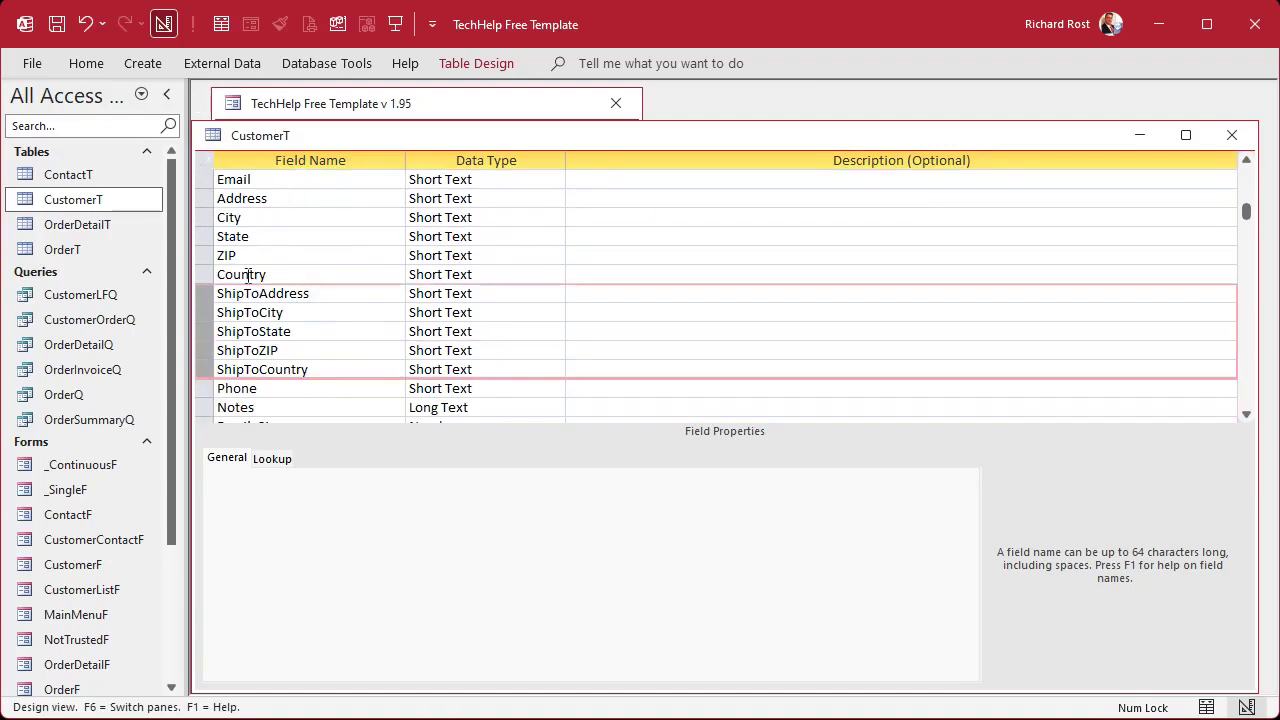
pyautogui.moveTo(204, 198); pyautogui.dragTo(206, 369)
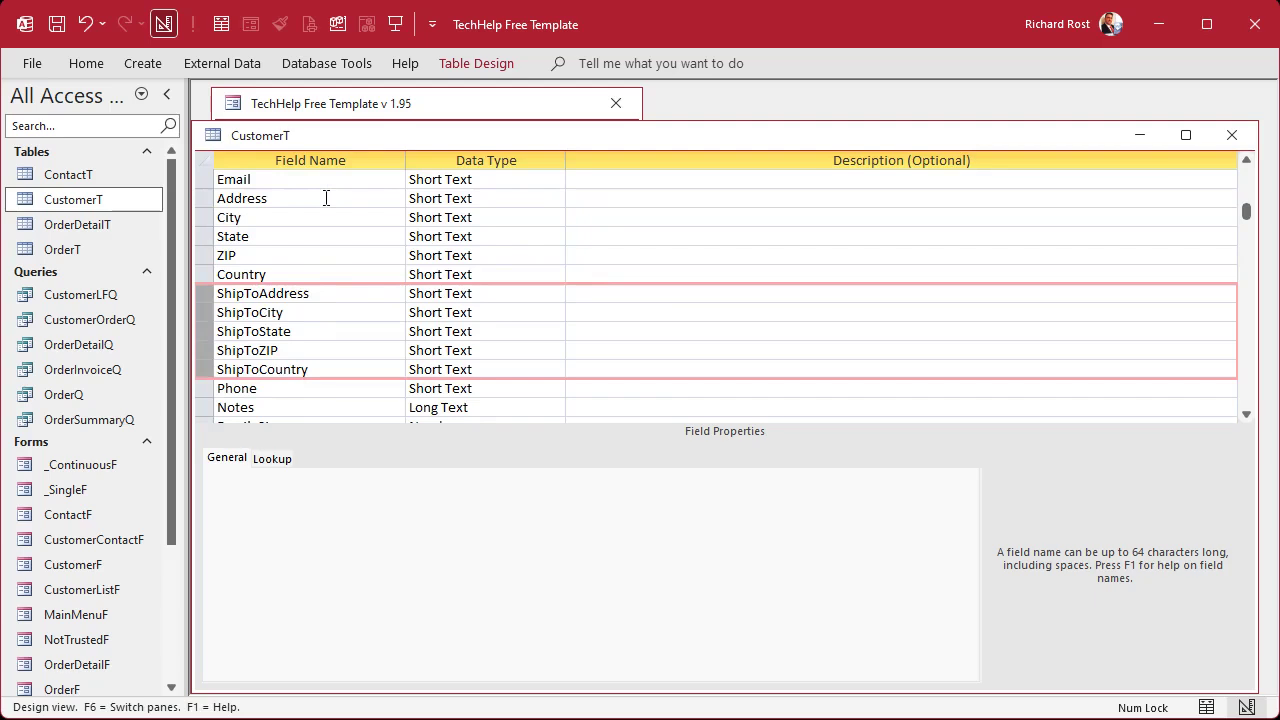
pyautogui.click(326, 198)
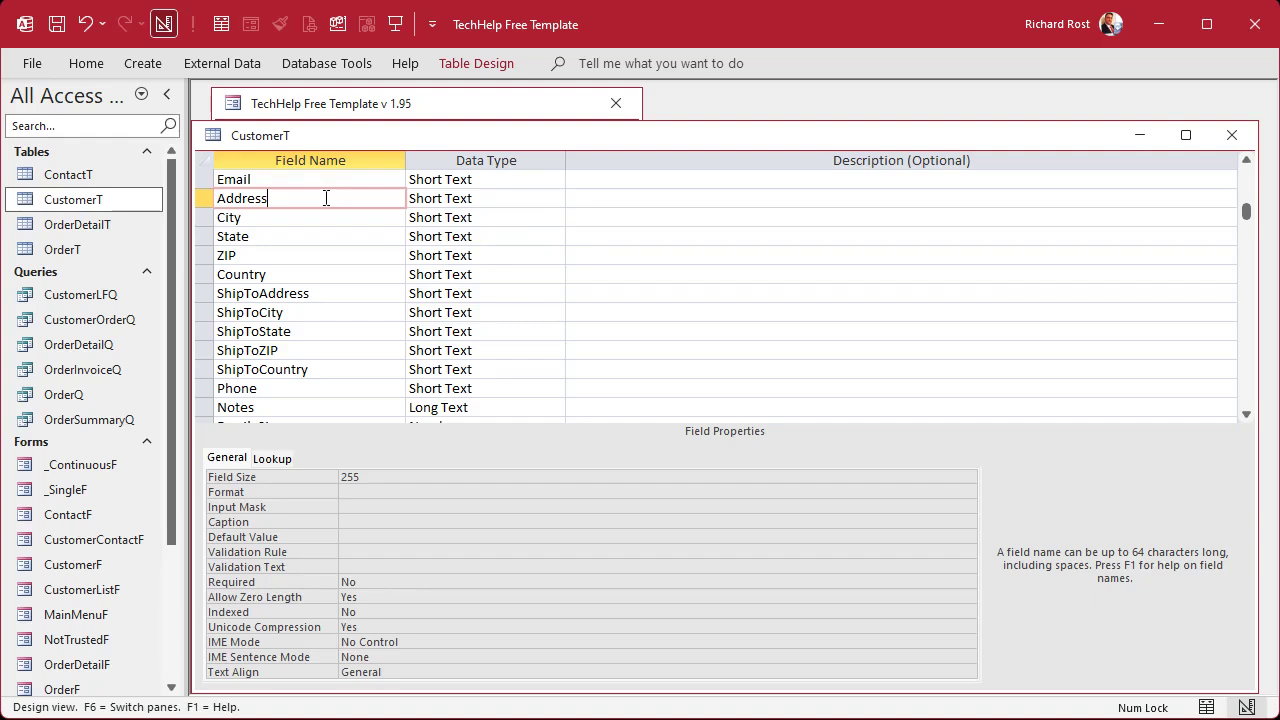
pyautogui.moveTo(205, 200); pyautogui.dragTo(215, 282)
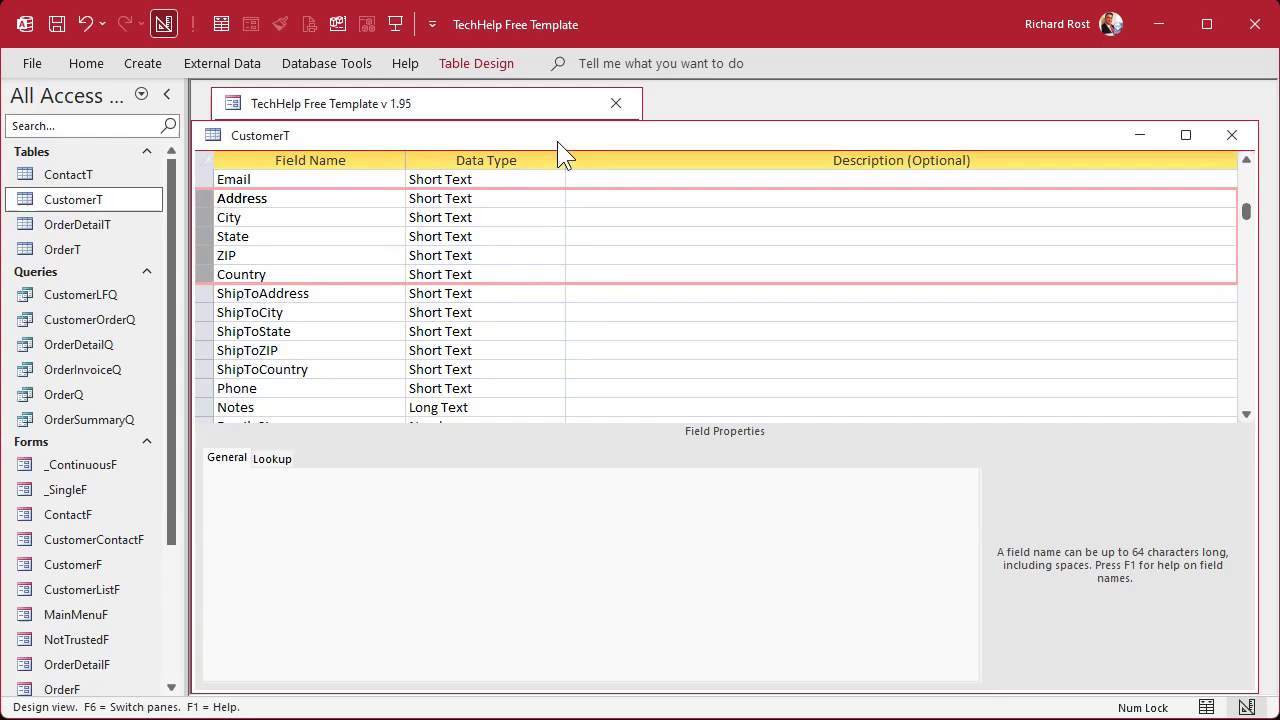
pyautogui.click(1231, 135)
# - Open the Customer Form in Design View, reposition its window toward the upper left and enlarge it
pyautogui.click(300, 256)
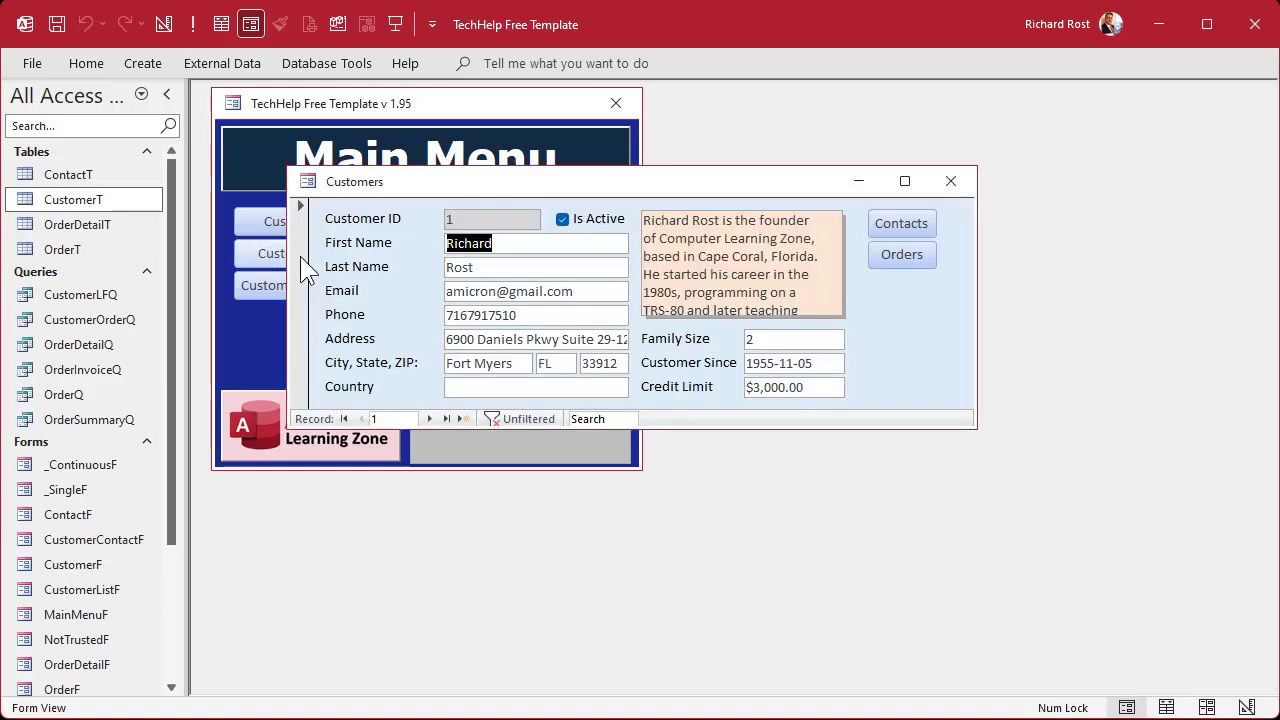
pyautogui.rightClick(639, 181)
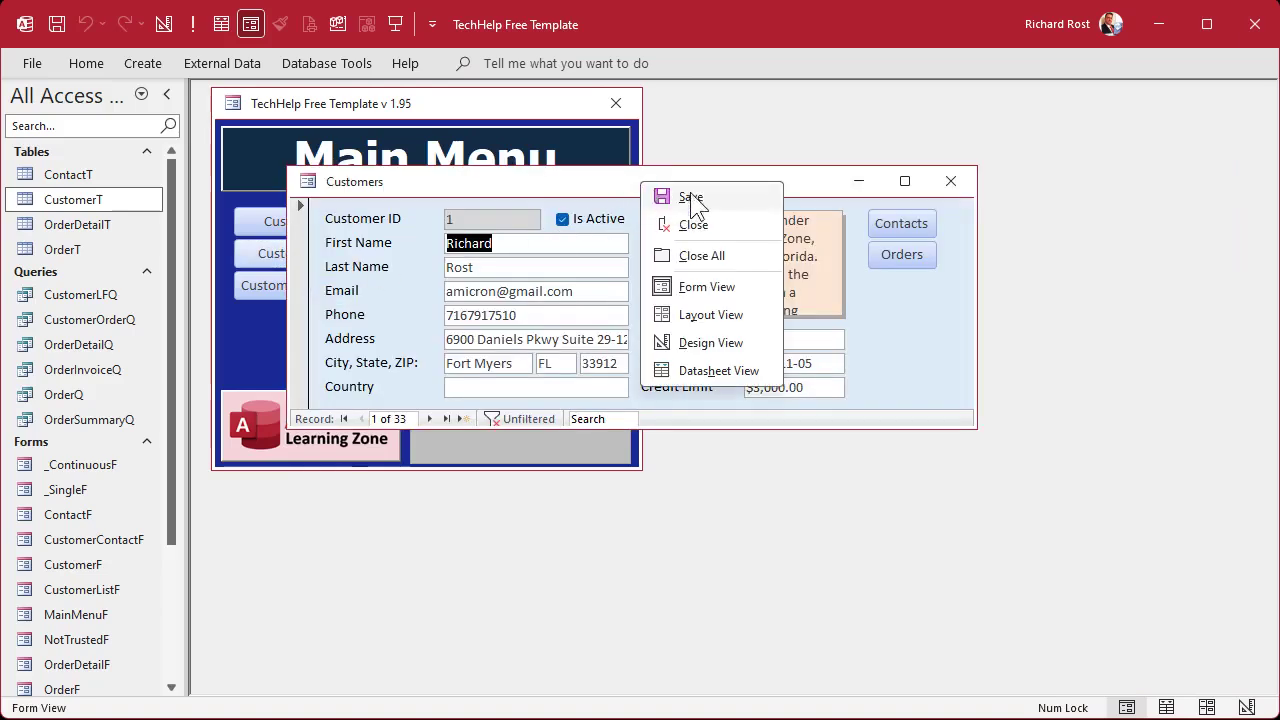
pyautogui.click(714, 340)
pyautogui.moveTo(678, 188); pyautogui.dragTo(635, 128)
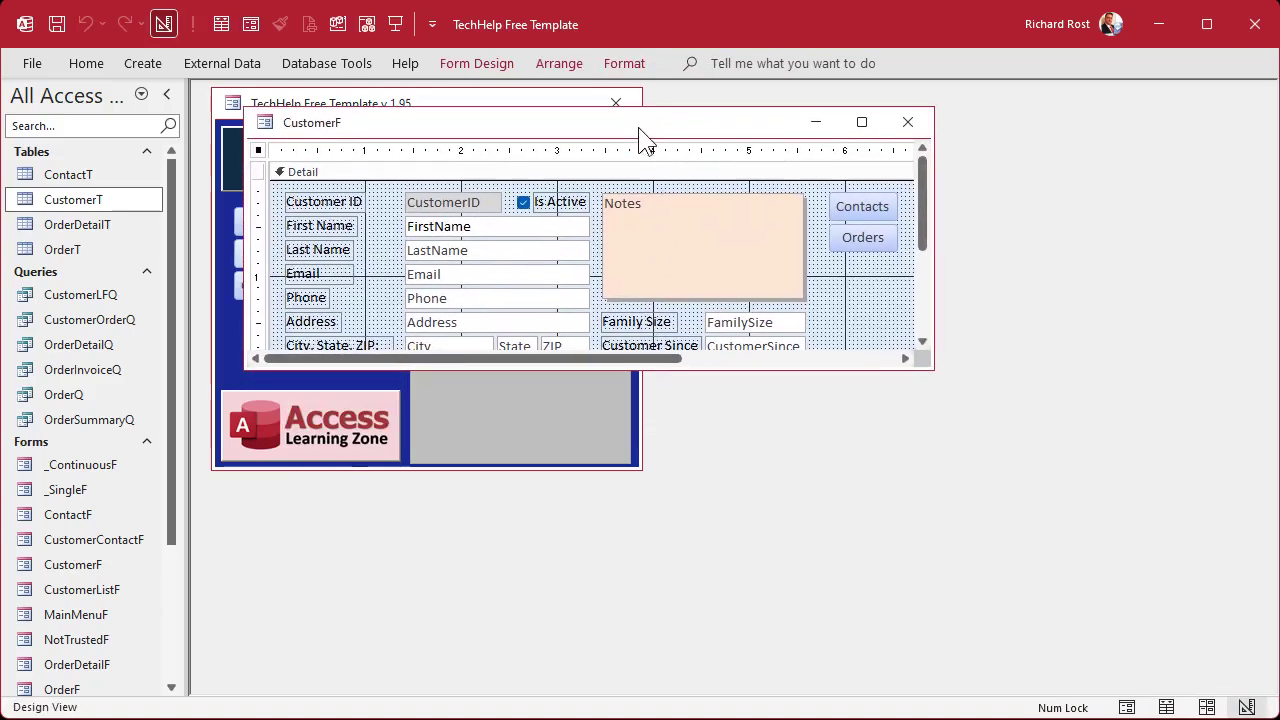
pyautogui.moveTo(930, 365); pyautogui.dragTo(1109, 606)
# - Shift the Notes, Family Size, Customer Since, Credit Limit and button controls about 0.3 inch right, and extend the Detail section to about 3.6 inches
pyautogui.moveTo(638, 418); pyautogui.dragTo(968, 202)
pyautogui.moveTo(711, 234); pyautogui.dragTo(738, 232)
pyautogui.click(883, 380)
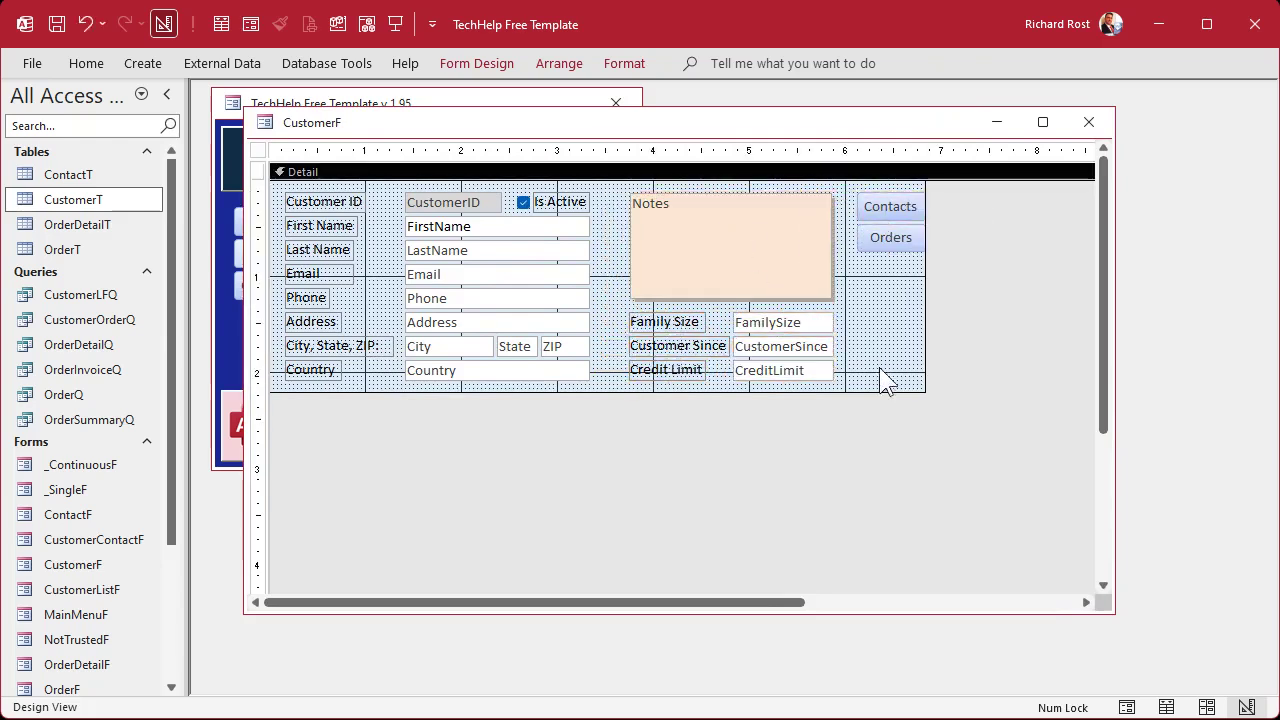
pyautogui.moveTo(877, 394); pyautogui.dragTo(894, 528)
# - Move the Address, City, State, ZIP and Country controls with their labels down one row, leaving a gap below Phone
pyautogui.moveTo(306, 424); pyautogui.dragTo(580, 323)
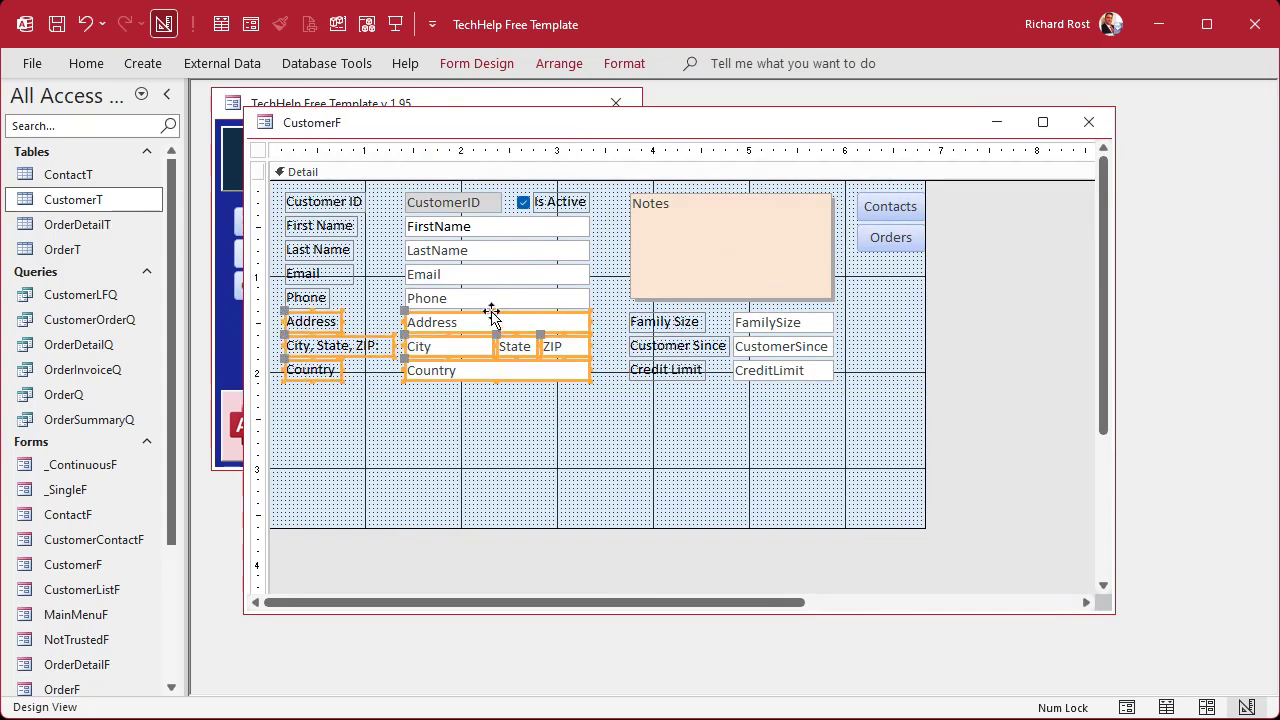
pyautogui.moveTo(455, 322); pyautogui.dragTo(457, 347)
pyautogui.click(460, 458)
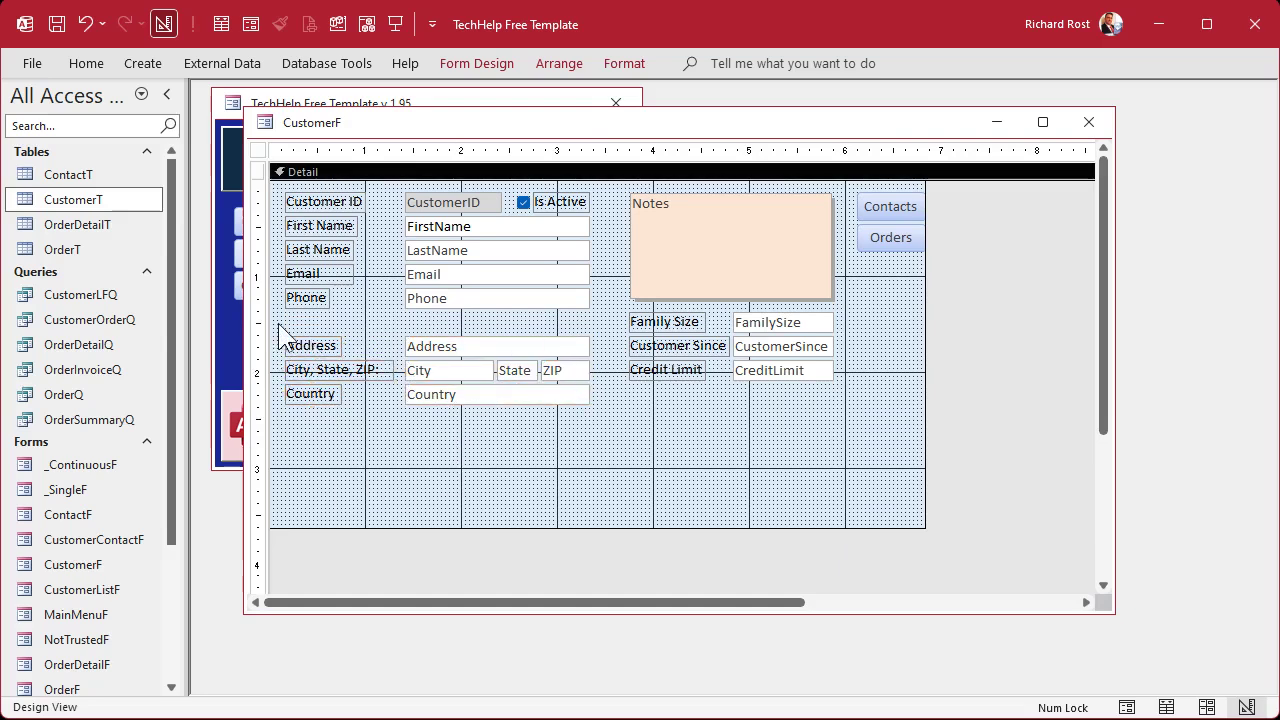
# - Duplicate the address controls and labels, and place the copy below the originals with one row of space between
pyautogui.moveTo(279, 324); pyautogui.dragTo(589, 427)
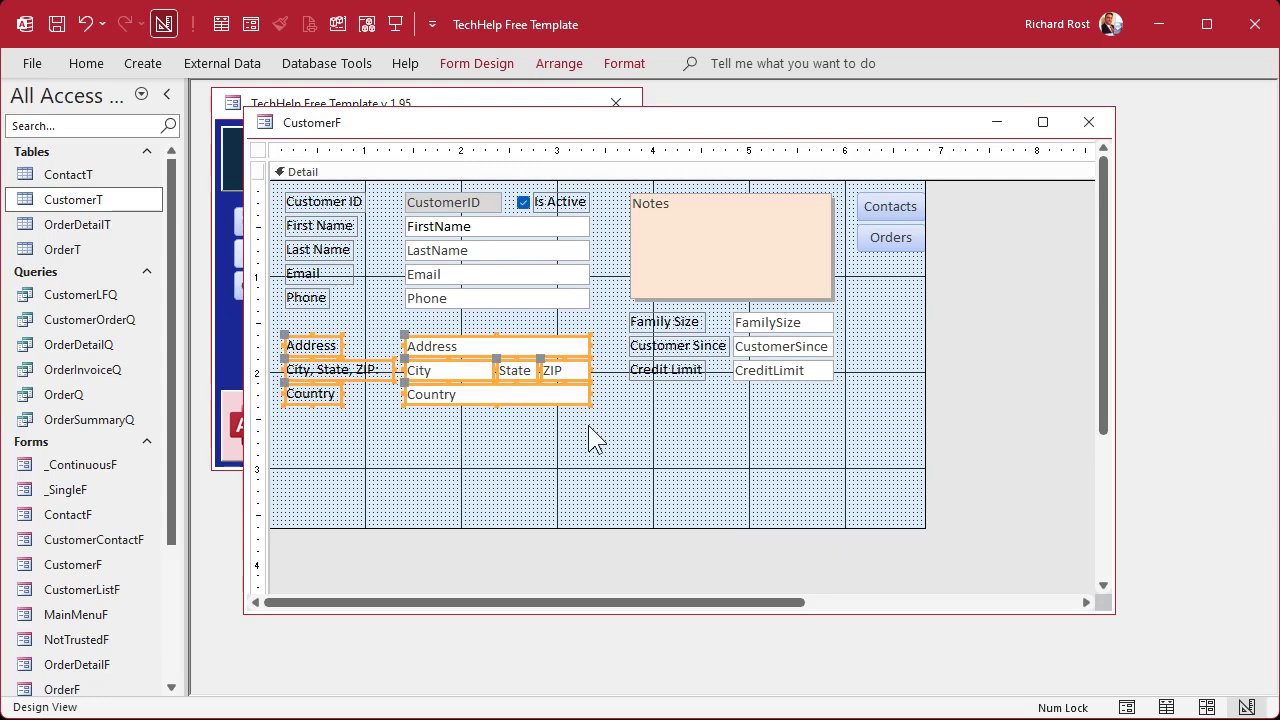
pyautogui.hotkey('ctrl', 'c')
pyautogui.hotkey('ctrl', 'v')
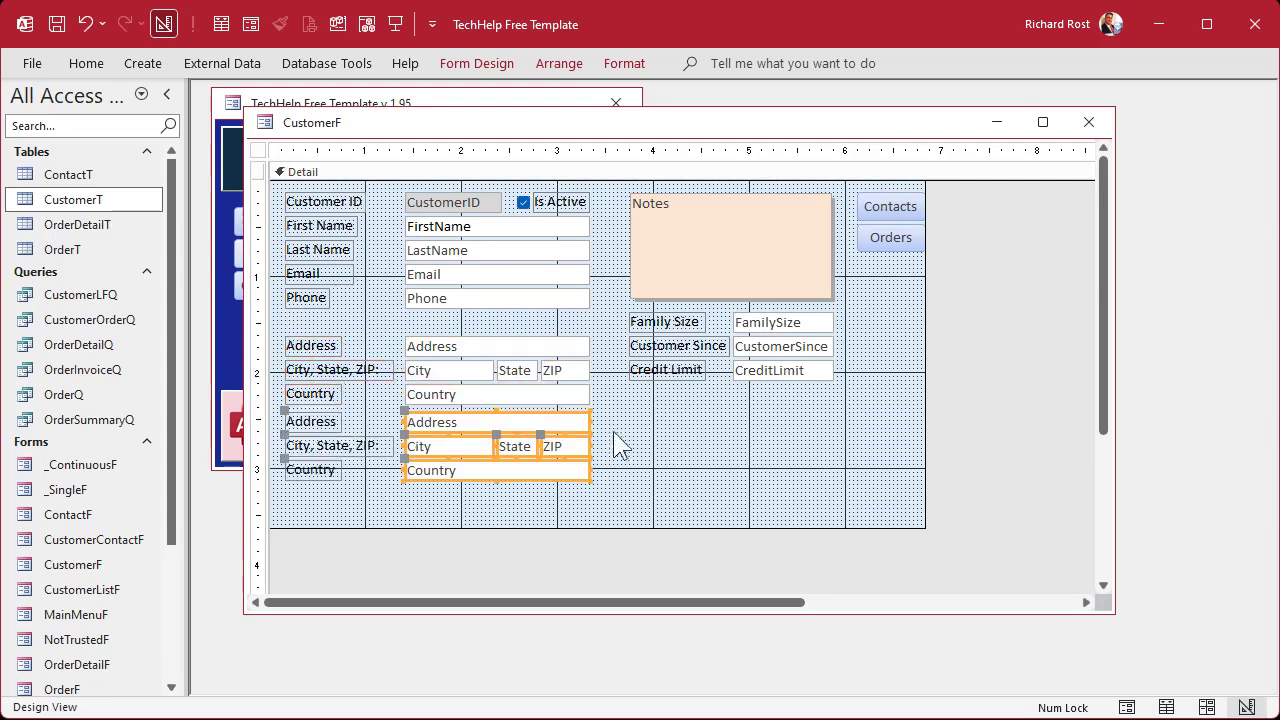
pyautogui.moveTo(434, 428); pyautogui.dragTo(434, 452)
pyautogui.click(680, 455)
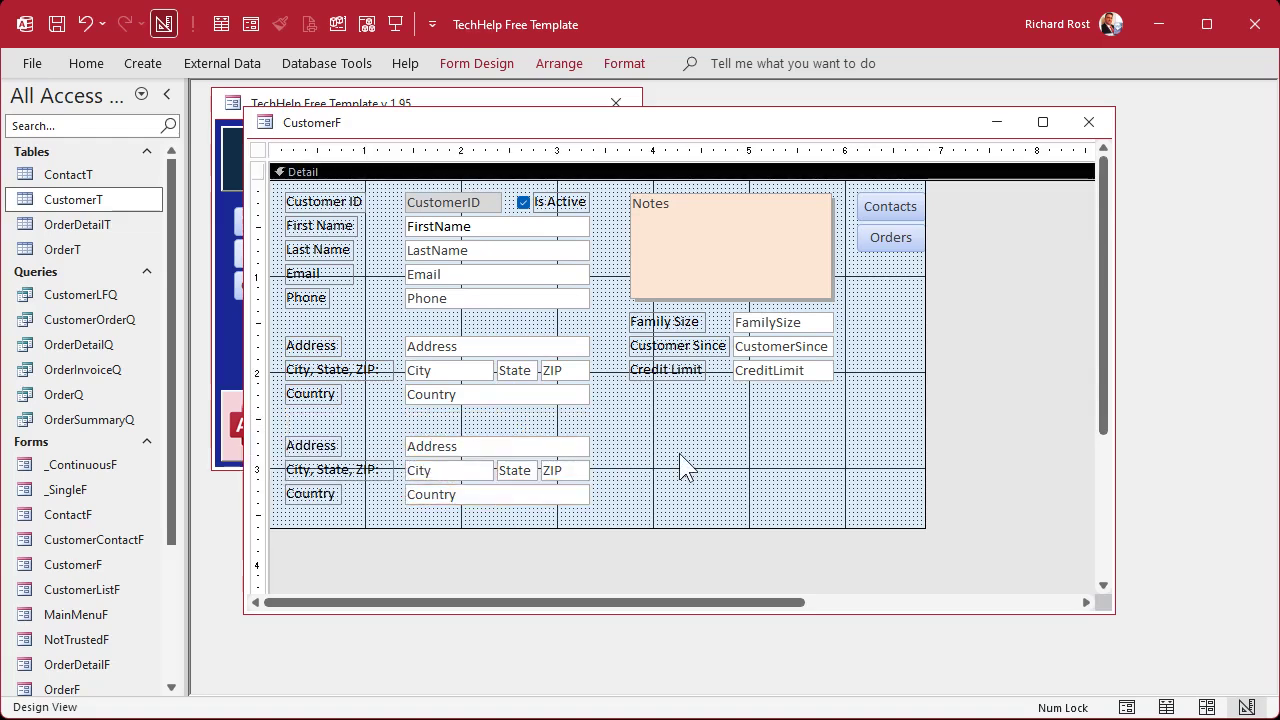
# - Open the Property Sheet of the copied Address text box and show all its properties
pyautogui.click(433, 448)
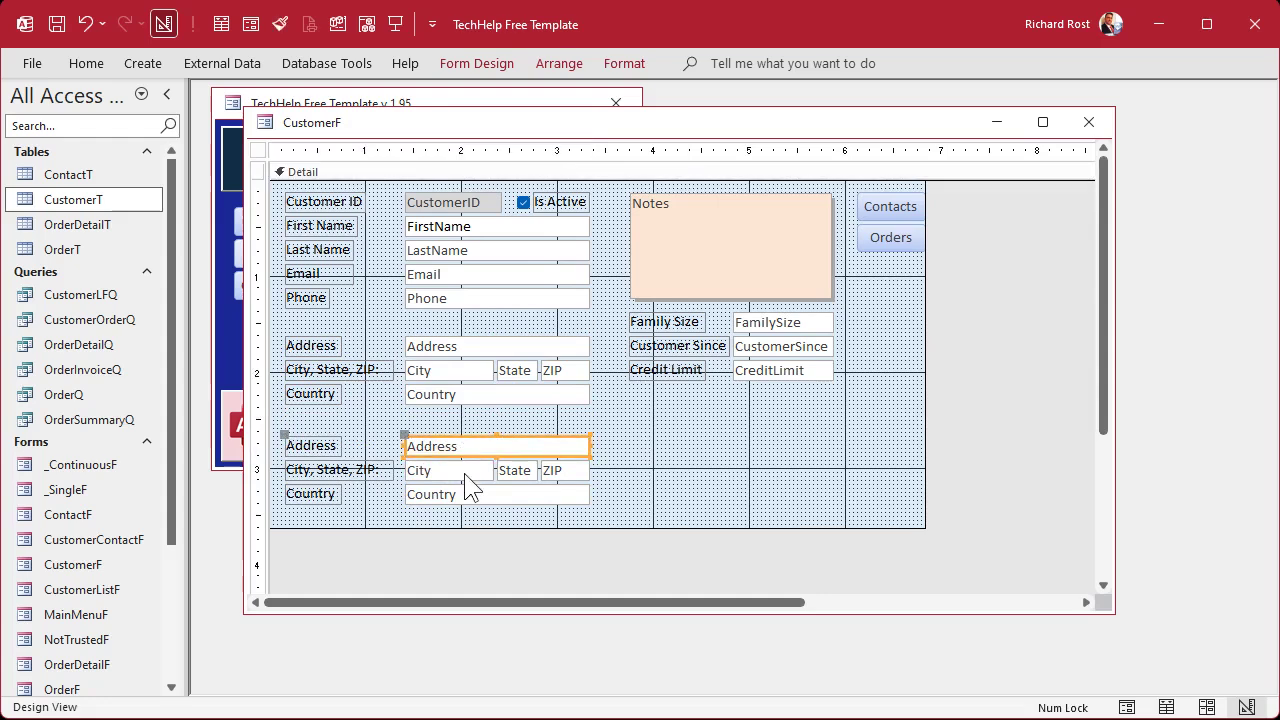
pyautogui.click(465, 474)
pyautogui.click(515, 474)
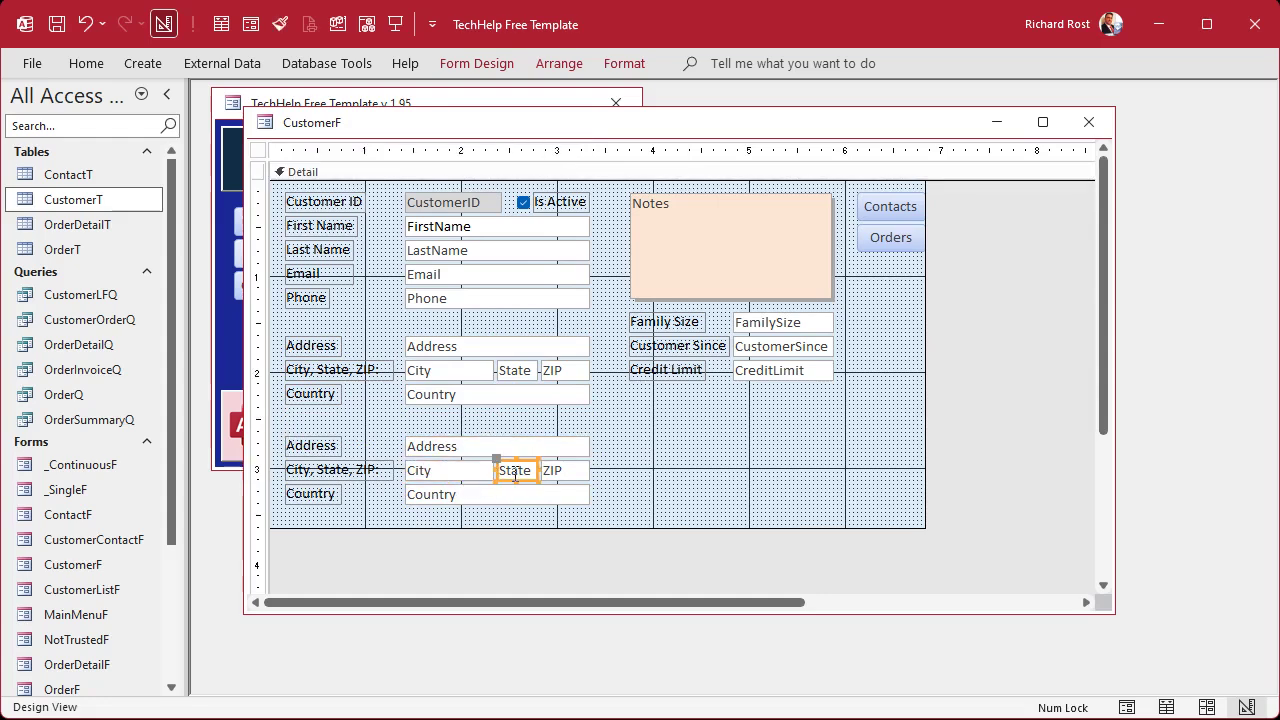
pyautogui.doubleClick(470, 447)
pyautogui.moveTo(648, 445); pyautogui.dragTo(820, 435)
pyautogui.click(1020, 191)
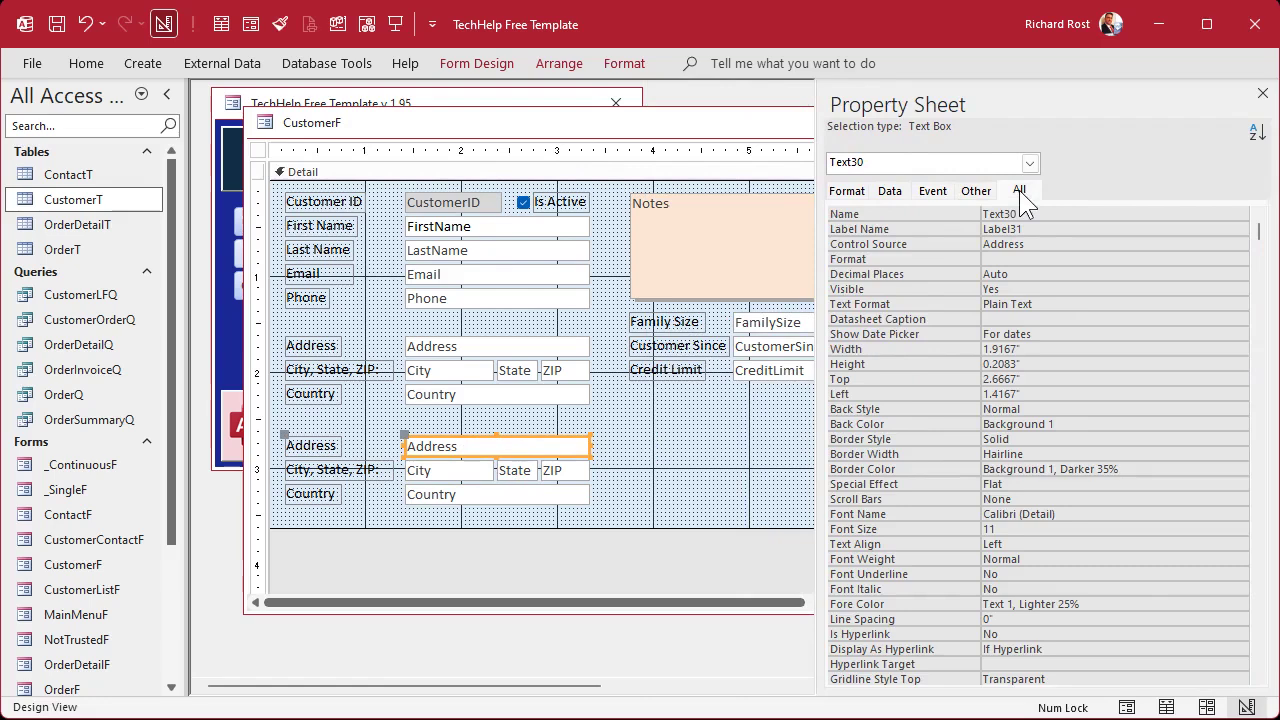
pyautogui.click(907, 243)
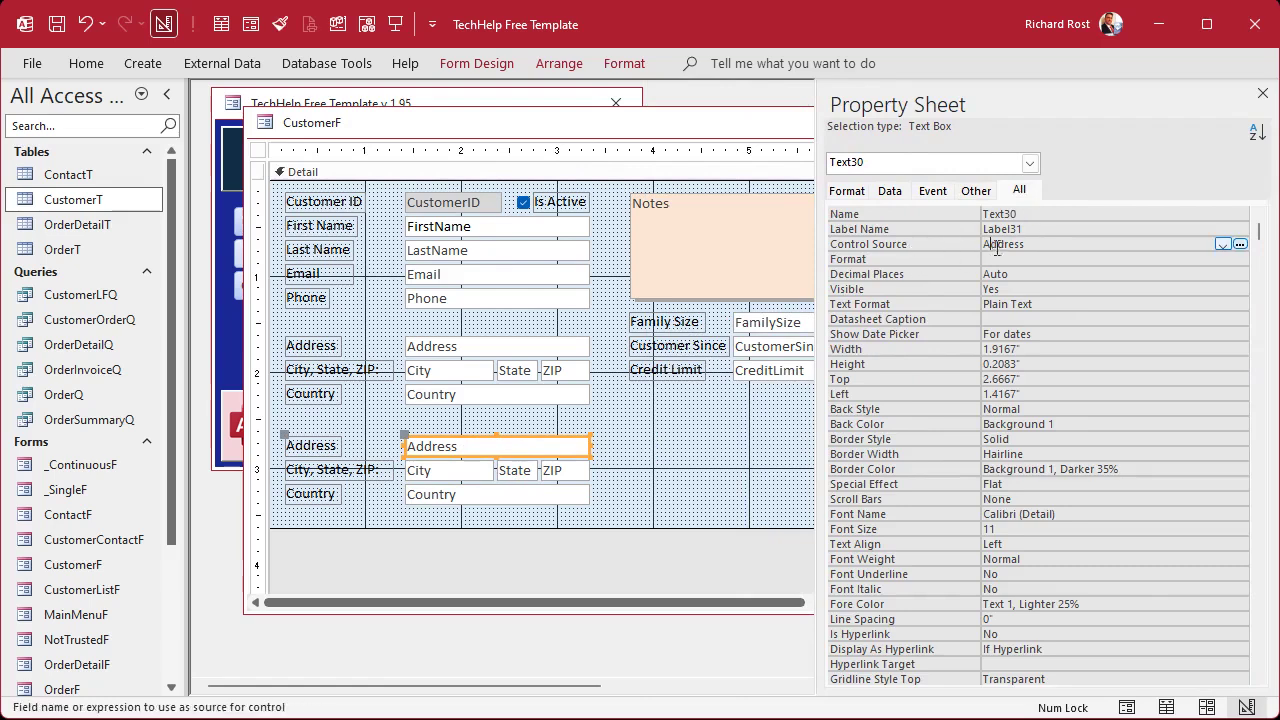
pyautogui.click(904, 233)
pyautogui.write('ship')
pyautogui.press('Escape')
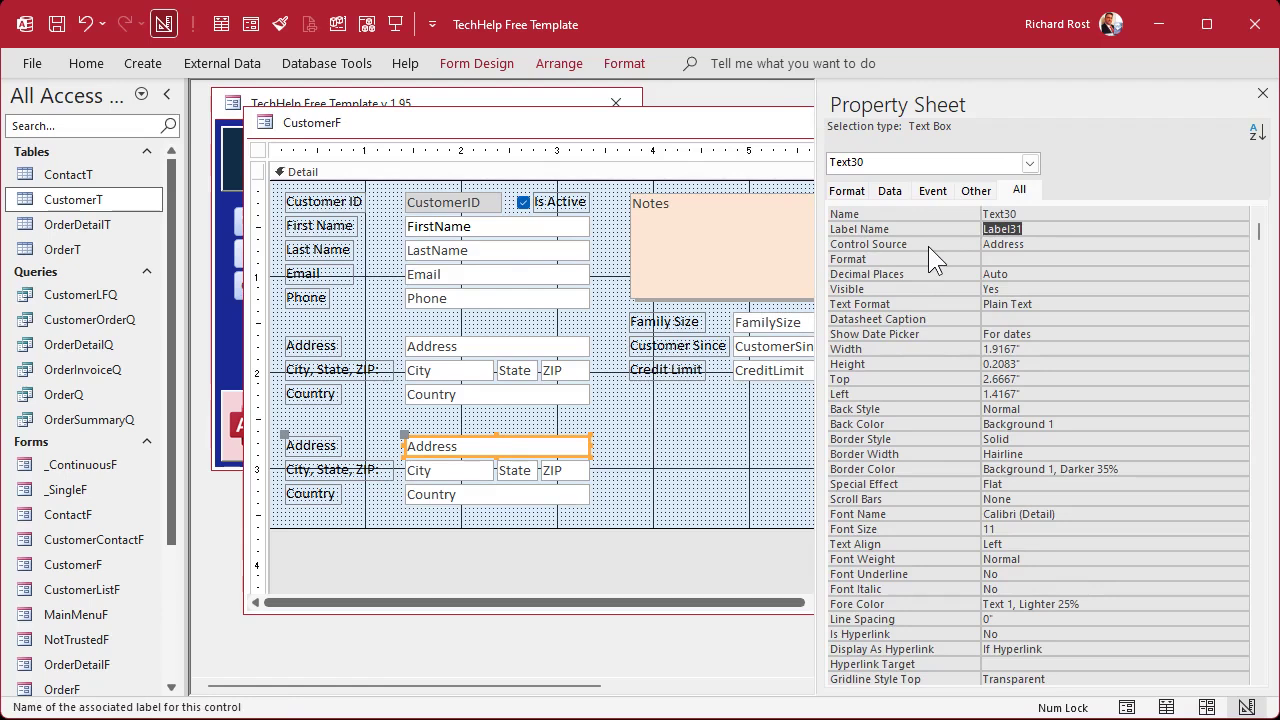
# - Set both the Control Source and the Name of the copied Address text box to ShipToAddress
pyautogui.click(928, 246)
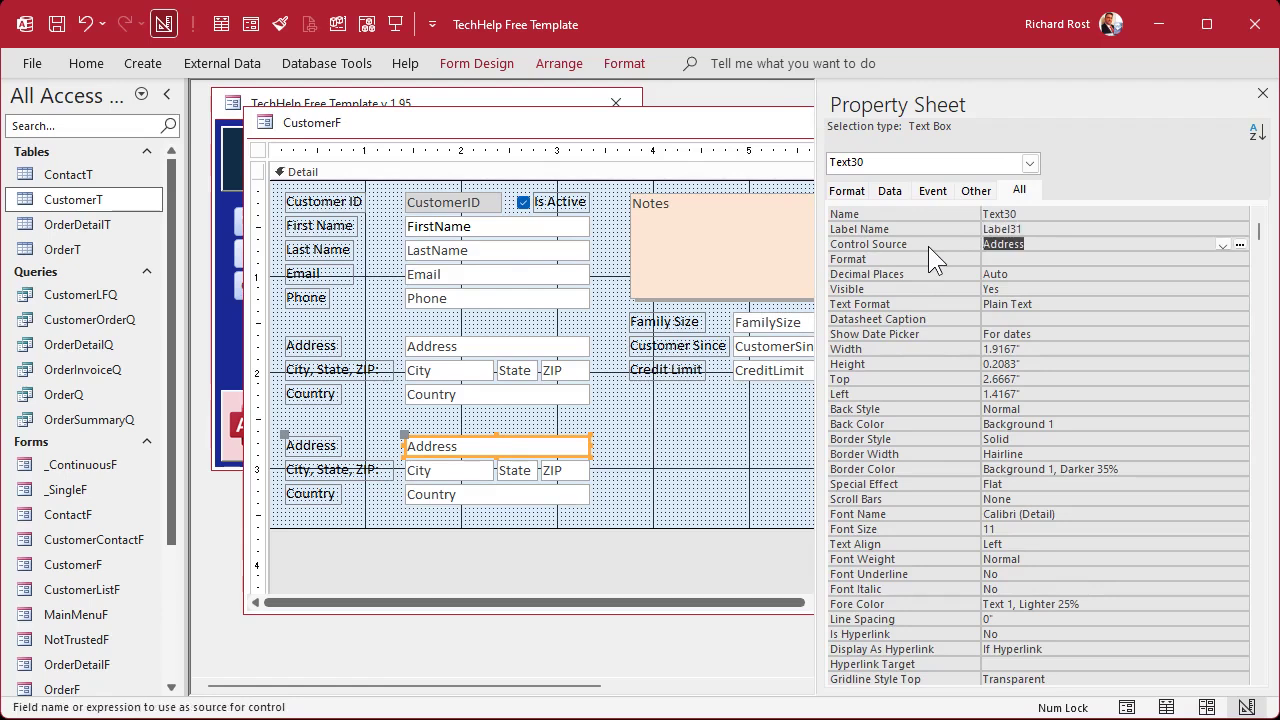
pyautogui.write('ShipToAddress')
pyautogui.press('Return')
pyautogui.click(928, 246)
pyautogui.press('Up')
pyautogui.press('Up')
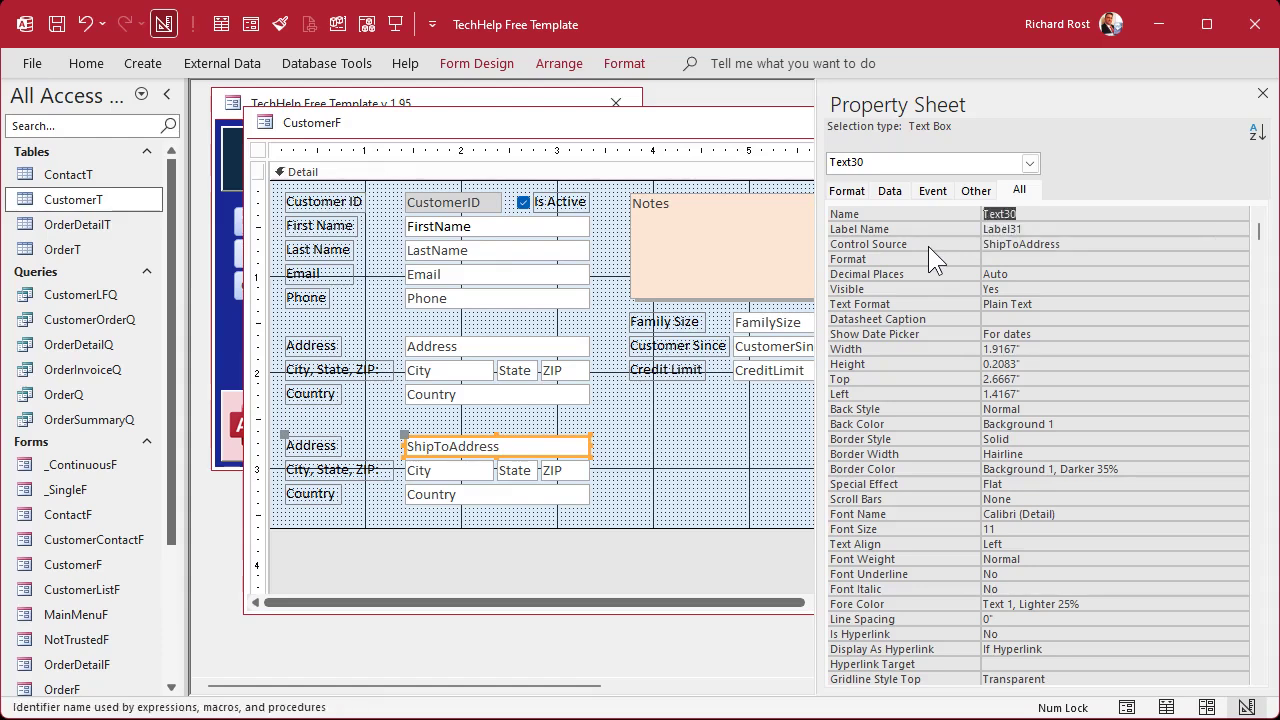
pyautogui.hotkey('ctrl', 'v')
pyautogui.press('Return')
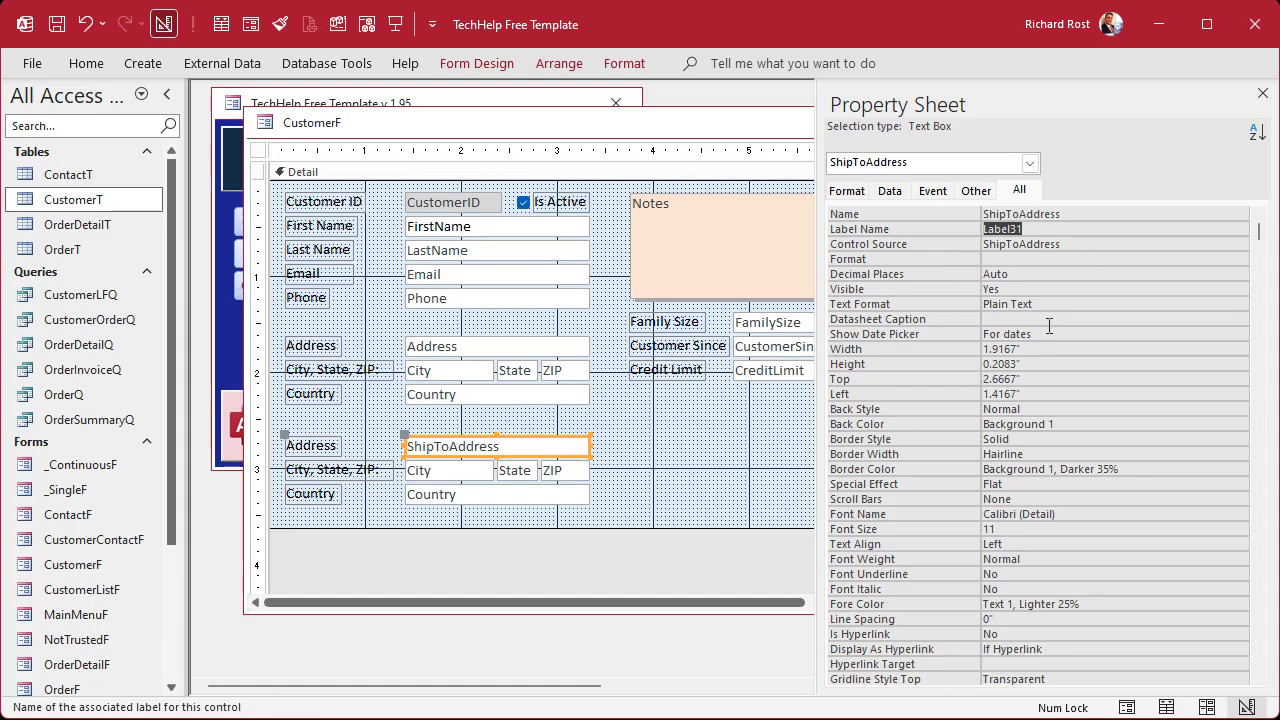
# - Set both the Control Source and the Name of the copied City text box to ShipToCity
pyautogui.click(467, 465)
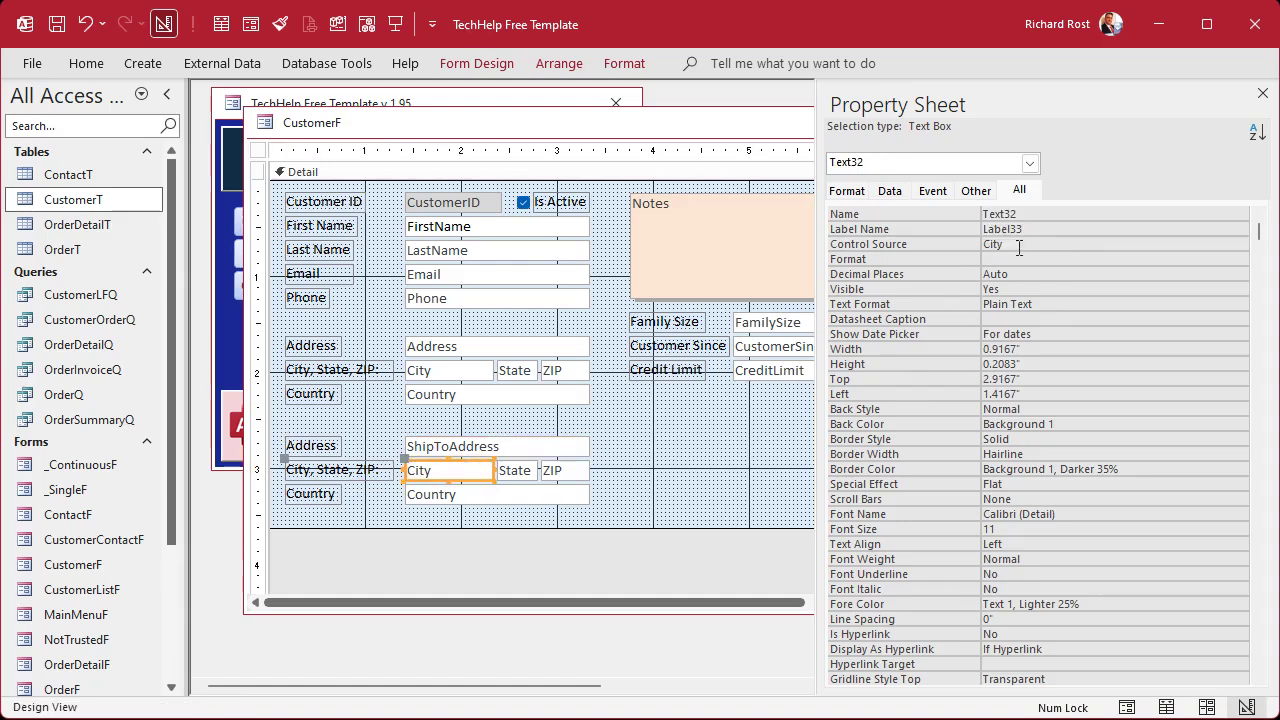
pyautogui.click(913, 247)
pyautogui.hotkey('ctrl', 'v')
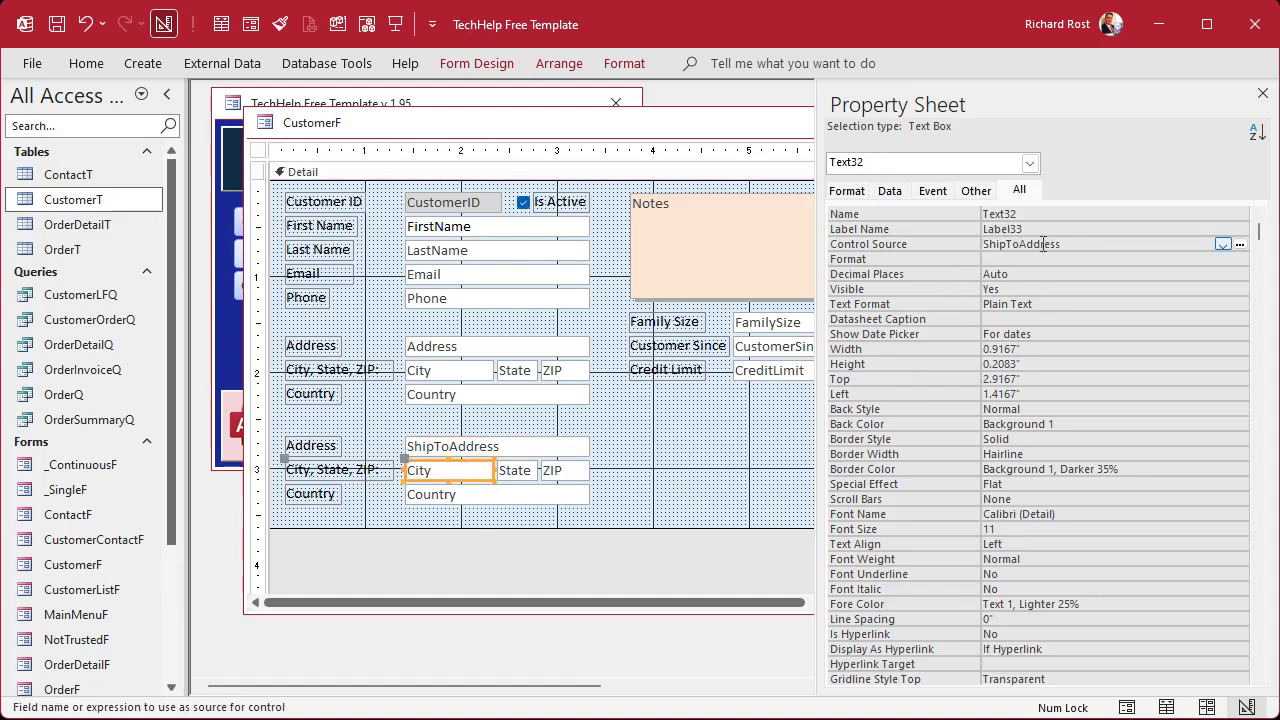
pyautogui.moveTo(1019, 244); pyautogui.dragTo(1075, 247)
pyautogui.write('City')
pyautogui.press('Return')
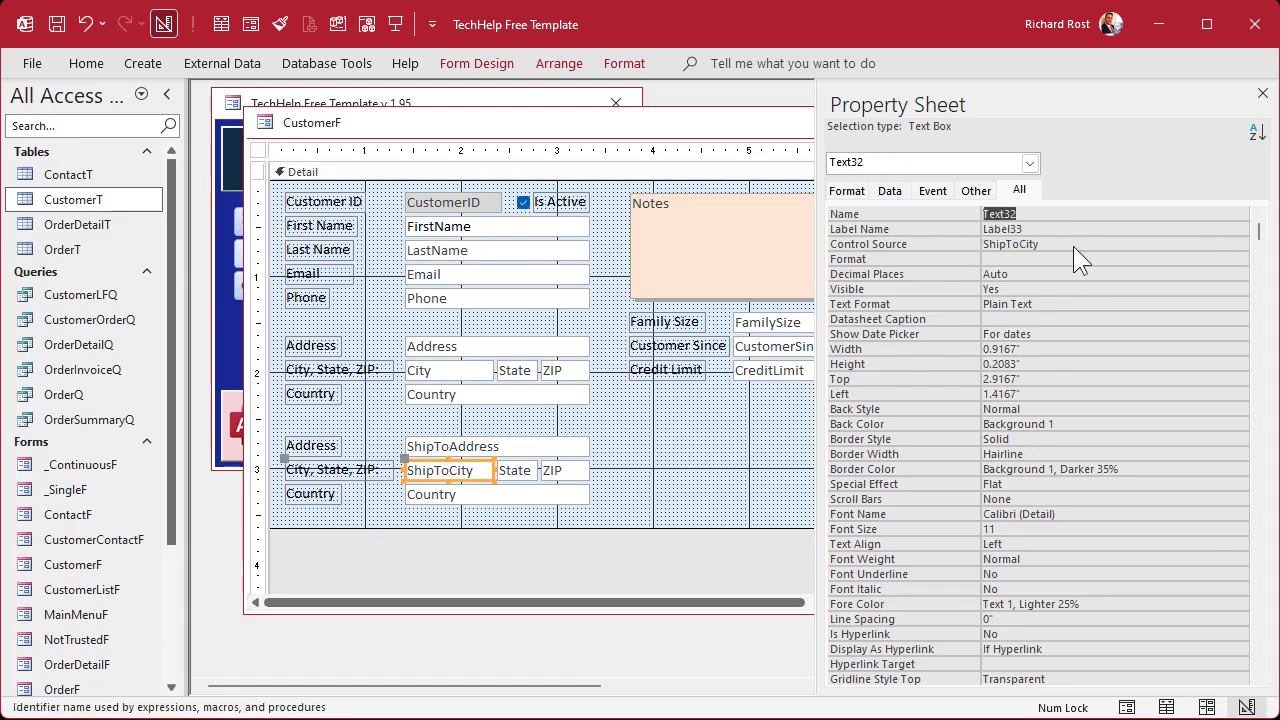
pyautogui.press('Return')
pyautogui.press('Up')
pyautogui.press('Up')
pyautogui.press('Up')
pyautogui.press('Down')
pyautogui.press('Down')
pyautogui.hotkey('ctrl', 'c')
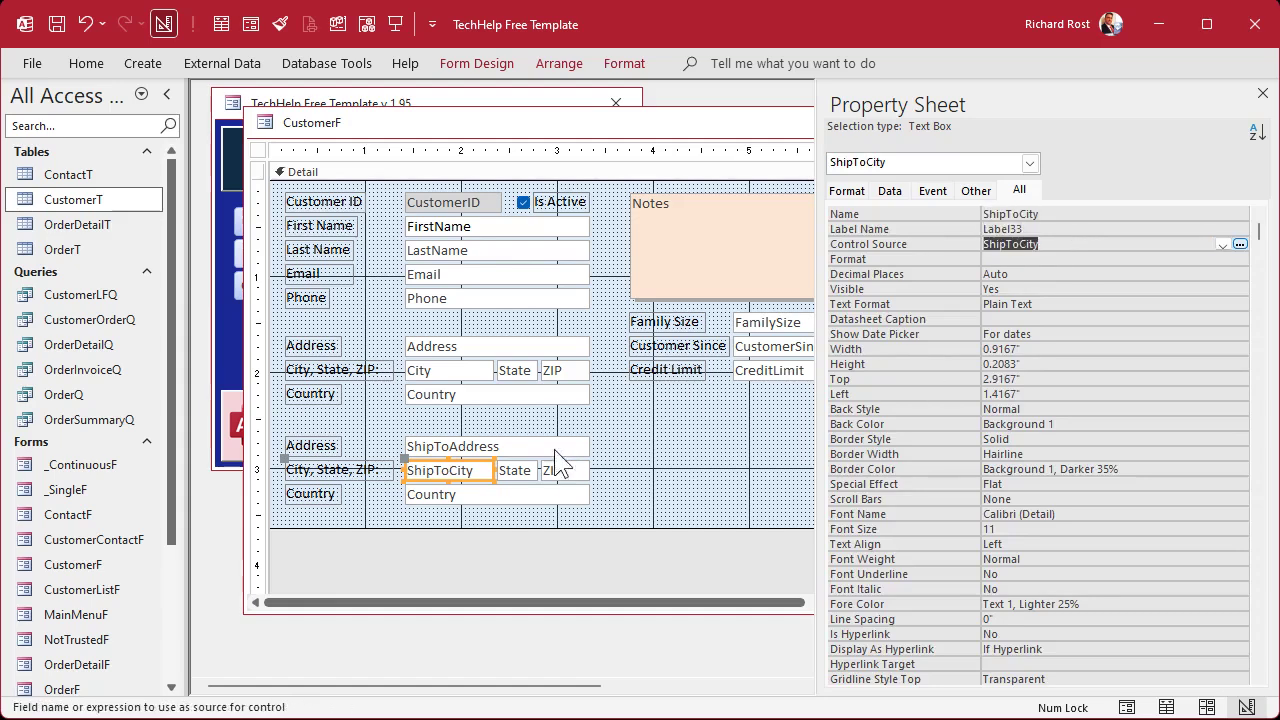
# - Set both the Control Source and the Name of the copied State text box to ShipToState
pyautogui.click(516, 470)
pyautogui.click(927, 248)
pyautogui.hotkey('ctrl', 'v')
pyautogui.press('BackSpace')
pyautogui.press('BackSpace')
pyautogui.press('BackSpace')
pyautogui.press('BackSpace')
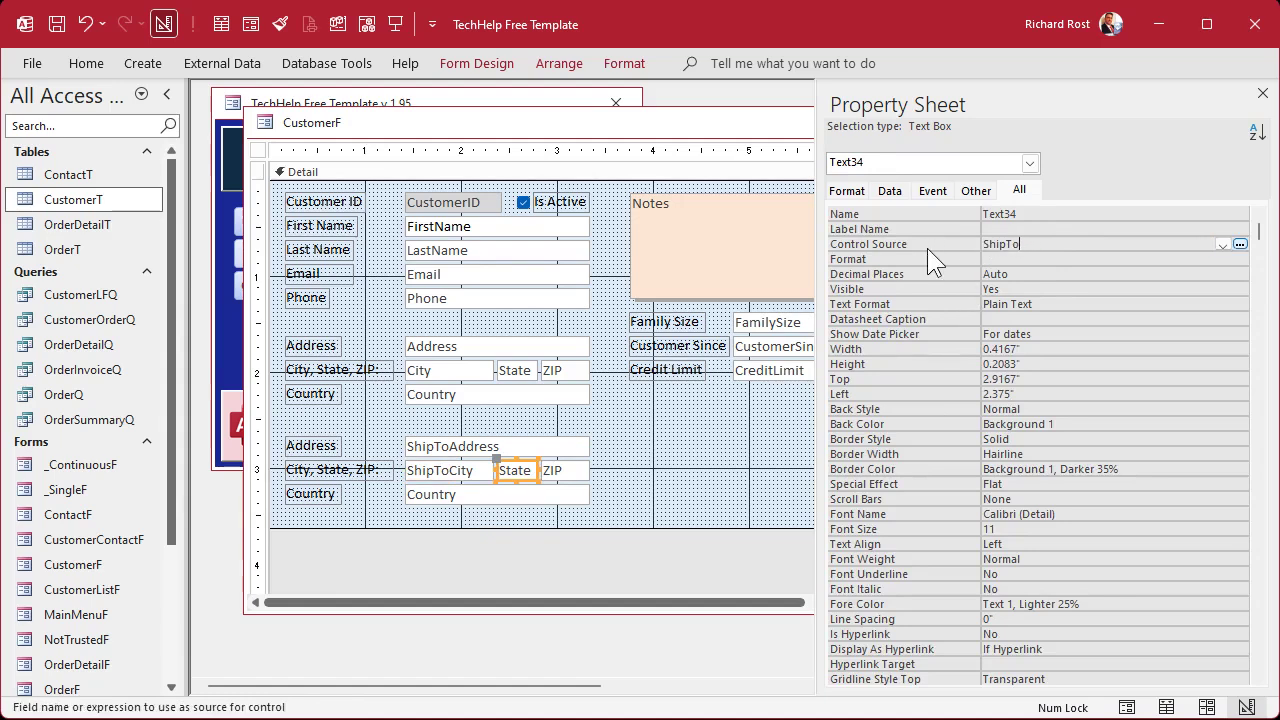
pyautogui.write('St')
pyautogui.press('Return')
pyautogui.hotkey('ctrl', 'c')
pyautogui.press('Up')
pyautogui.press('Up')
pyautogui.hotkey('ctrl', 'v')
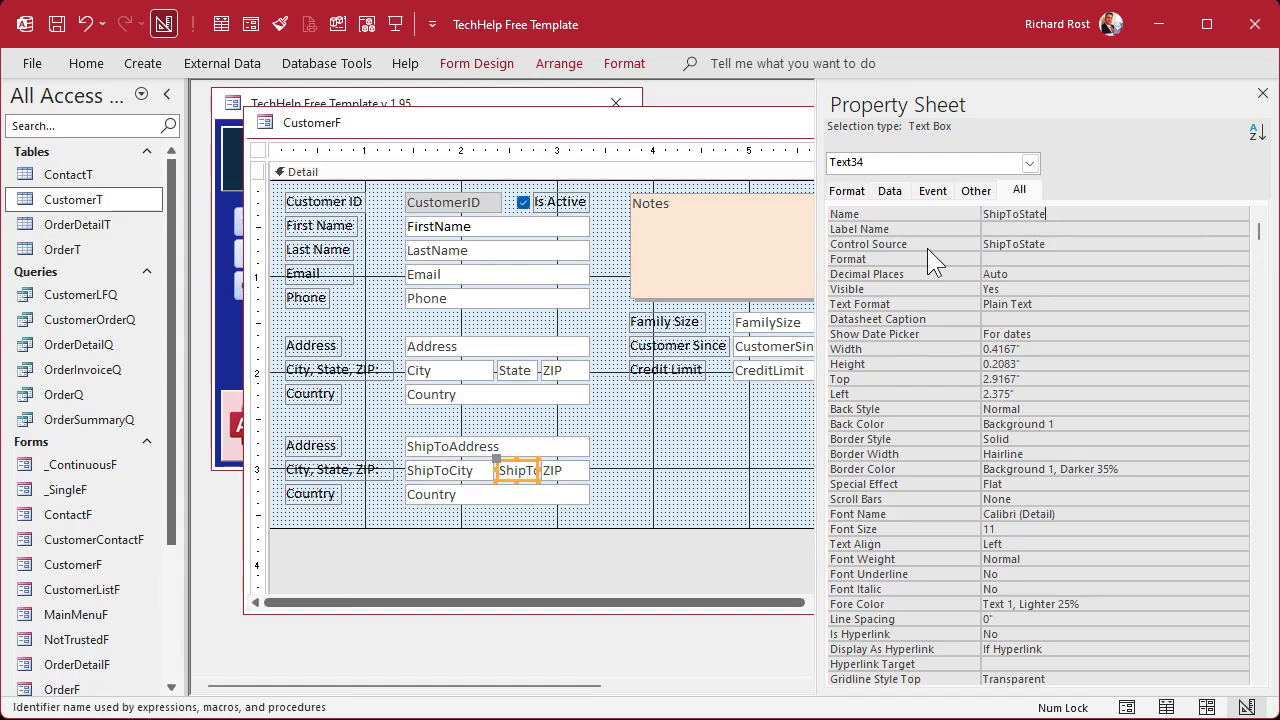
pyautogui.press('Return')
# - Bind the copied ZIP text box to ShipToZIP and give it the same name
pyautogui.click(568, 472)
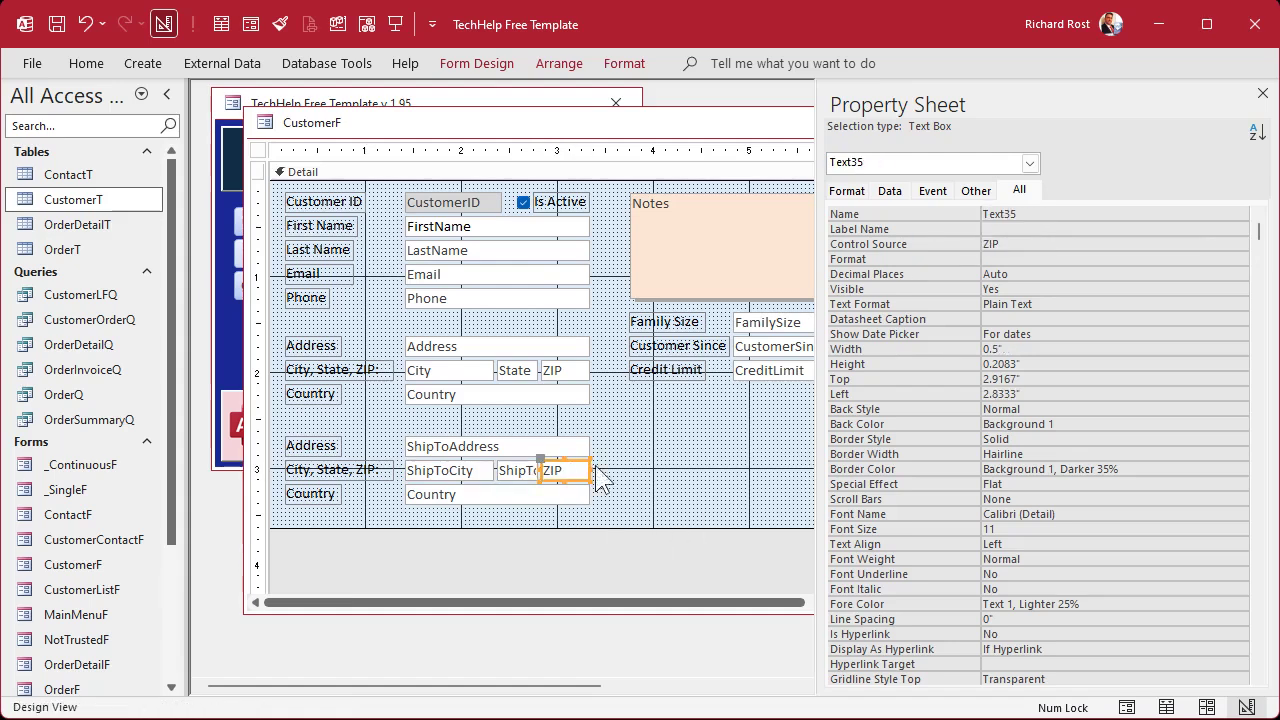
pyautogui.click(932, 246)
pyautogui.hotkey('ctrl', 'v')
pyautogui.press('BackSpace')
pyautogui.press('BackSpace')
pyautogui.press('BackSpace')
pyautogui.press('BackSpace')
pyautogui.press('BackSpace')
pyautogui.write('ZIP')
pyautogui.hotkey('shift', 'Home')
pyautogui.hotkey('ctrl', 'c')
pyautogui.press('Up')
pyautogui.press('Up')
pyautogui.hotkey('ctrl', 'v')
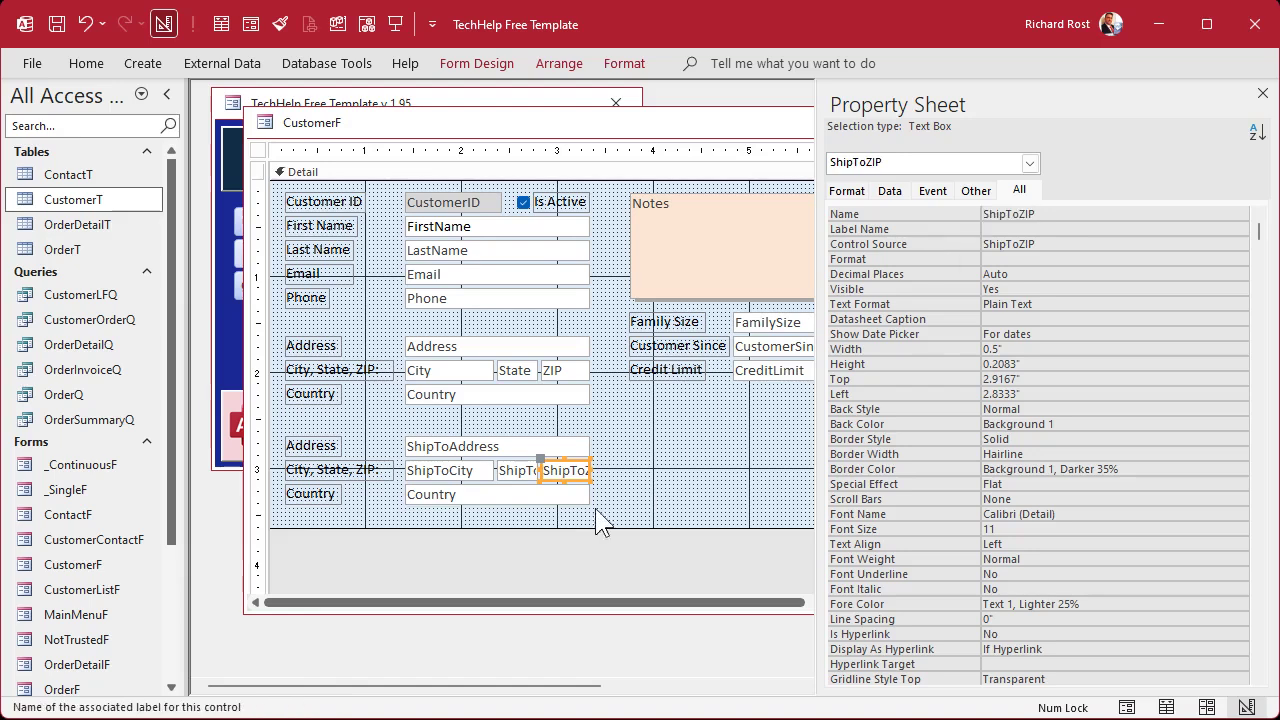
# - Bind the copied Country text box to ShipToCountry and give it the same name
pyautogui.click(514, 497)
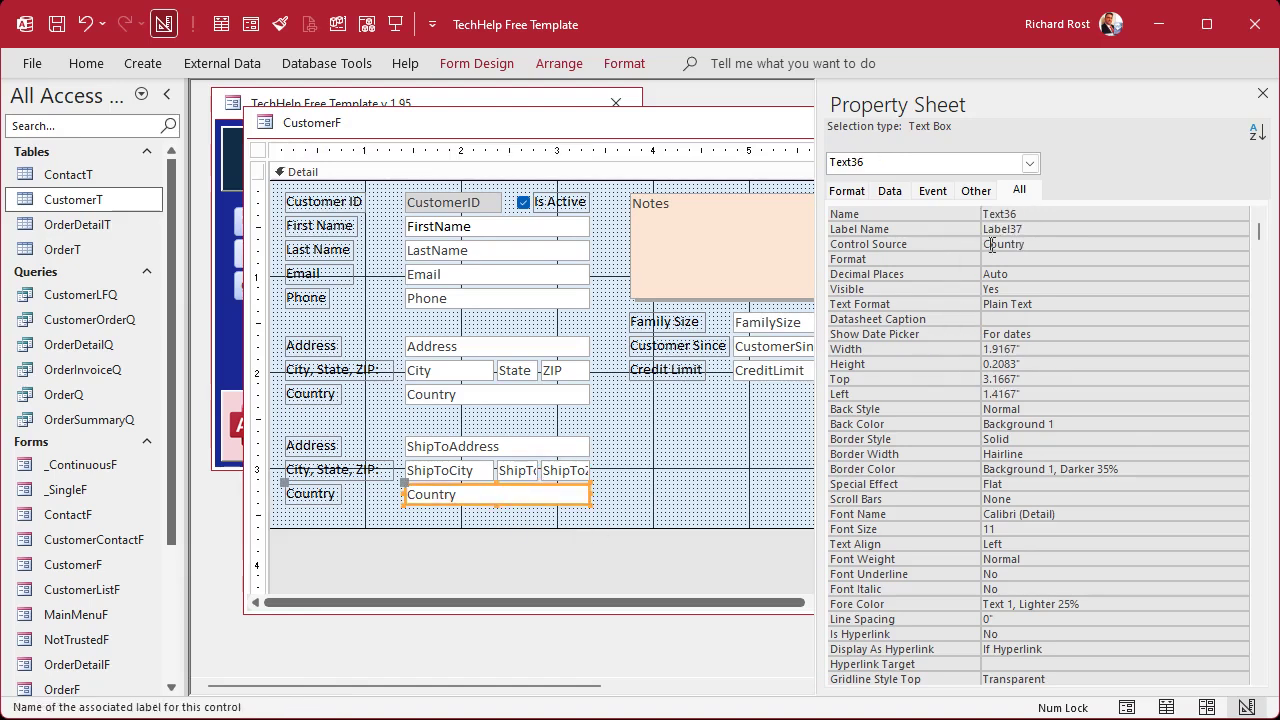
pyautogui.click(954, 244)
pyautogui.hotkey('ctrl', 'v')
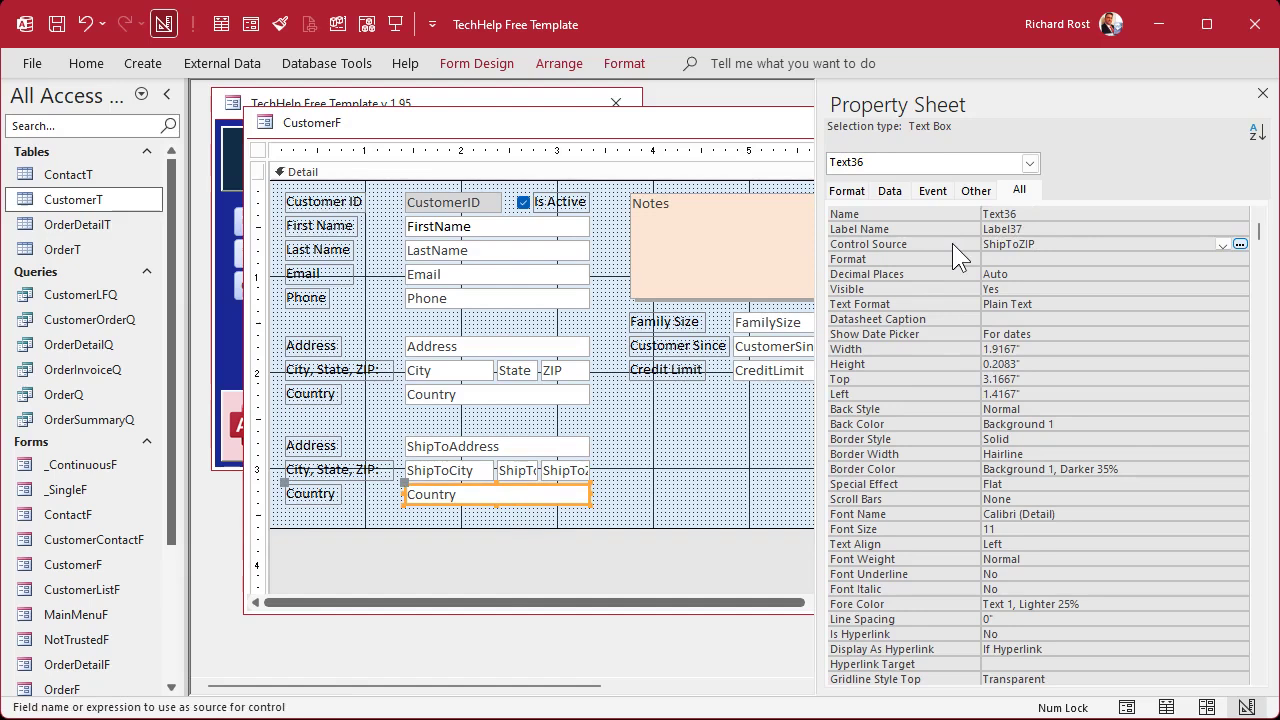
pyautogui.press('BackSpace')
pyautogui.press('BackSpace')
pyautogui.press('BackSpace')
pyautogui.write('Co')
pyautogui.press('Return')
pyautogui.press('Up')
pyautogui.hotkey('ctrl', 'c')
pyautogui.press('Up')
pyautogui.press('Up')
pyautogui.hotkey('ctrl', 'v')
pyautogui.press('Down')
pyautogui.press('Down')
pyautogui.press('Down')
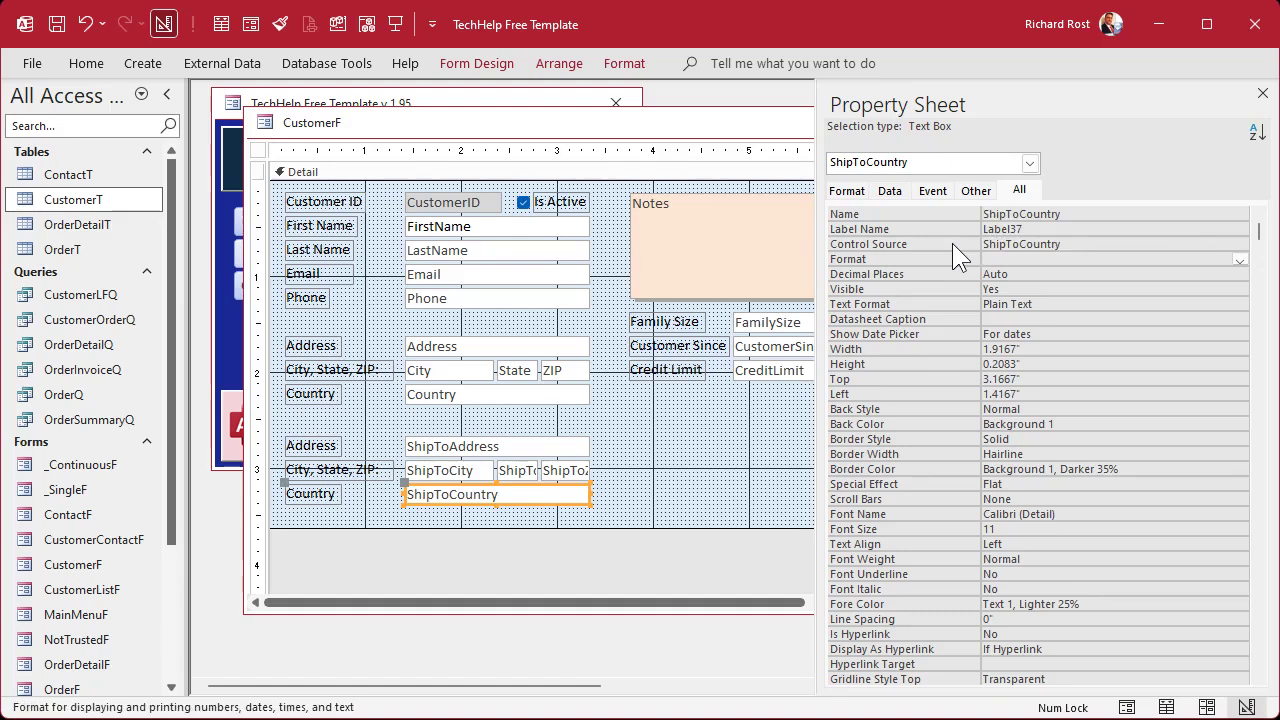
# - Look up ShipToAddress among the existing fields available to the form, and close the field list
pyautogui.click(706, 436)
pyautogui.click(499, 67)
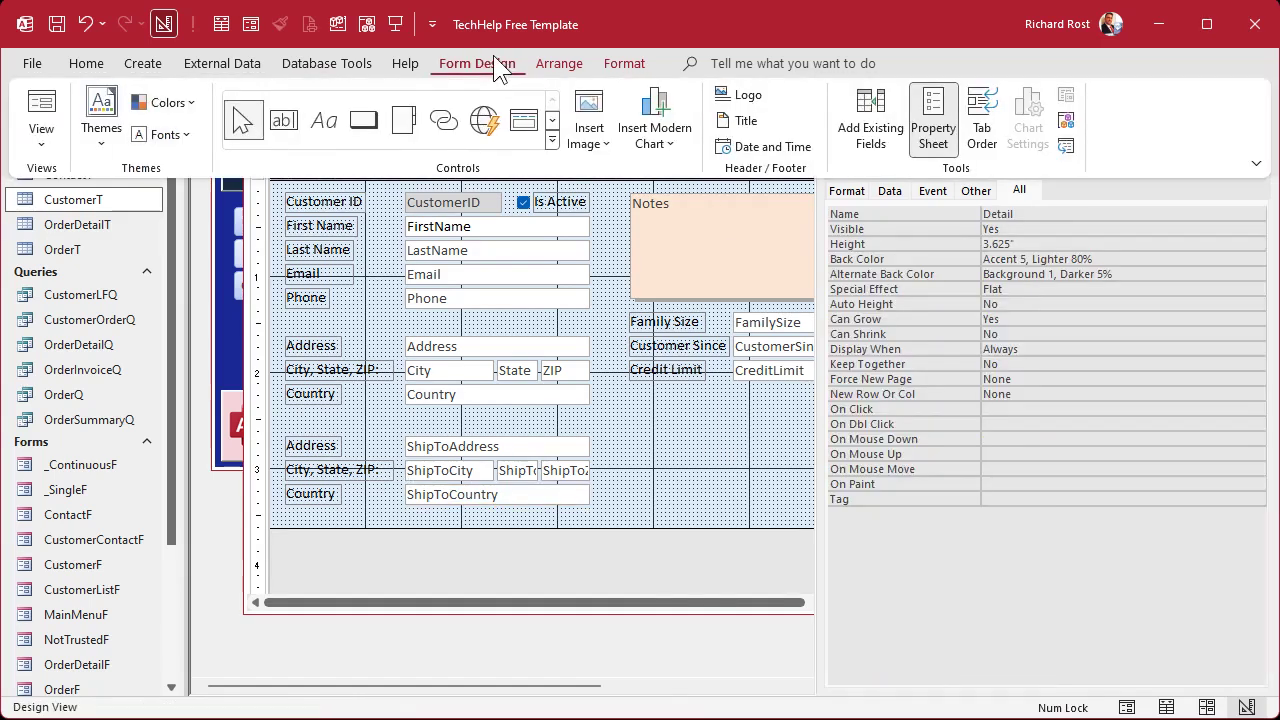
pyautogui.click(886, 118)
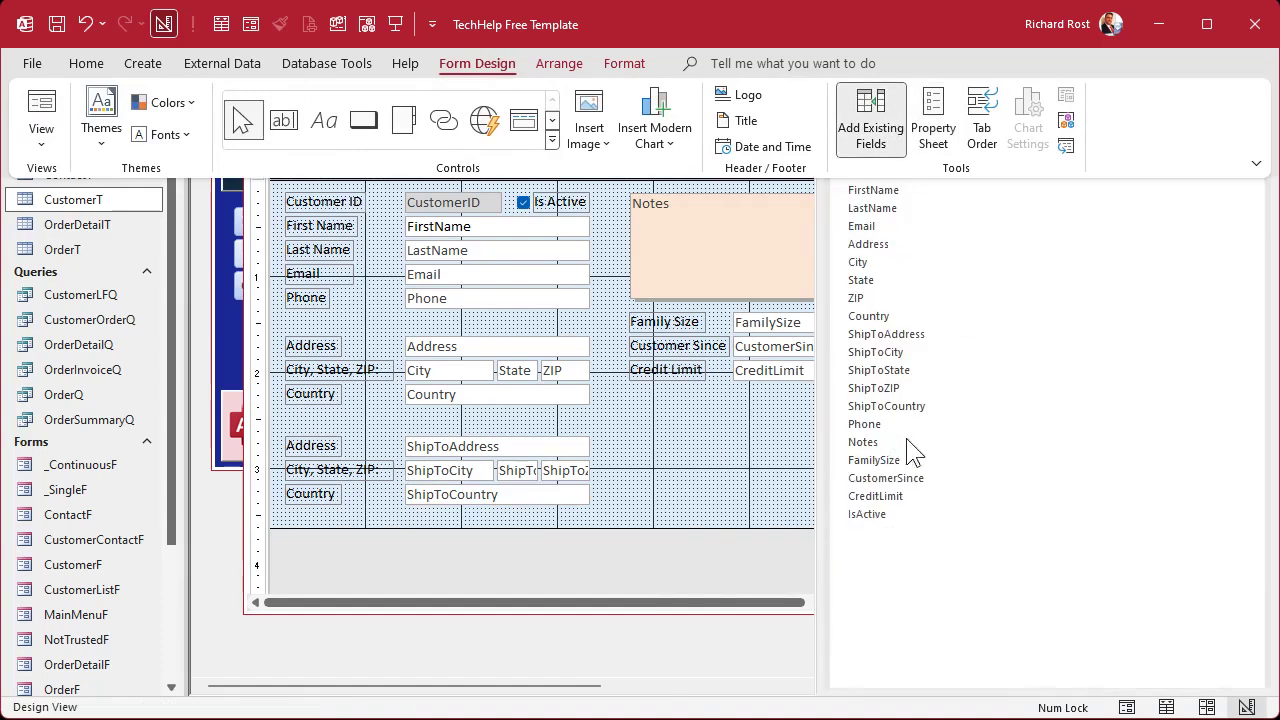
pyautogui.click(880, 335)
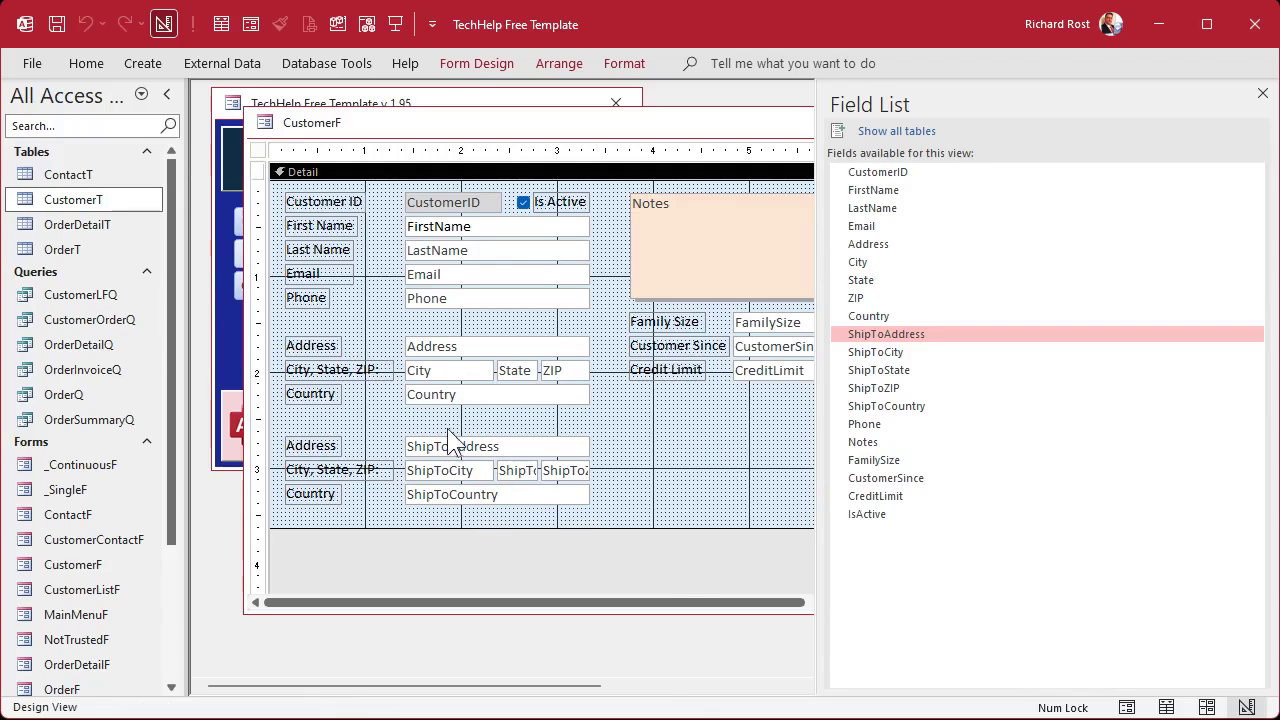
pyautogui.click(1262, 93)
pyautogui.click(757, 448)
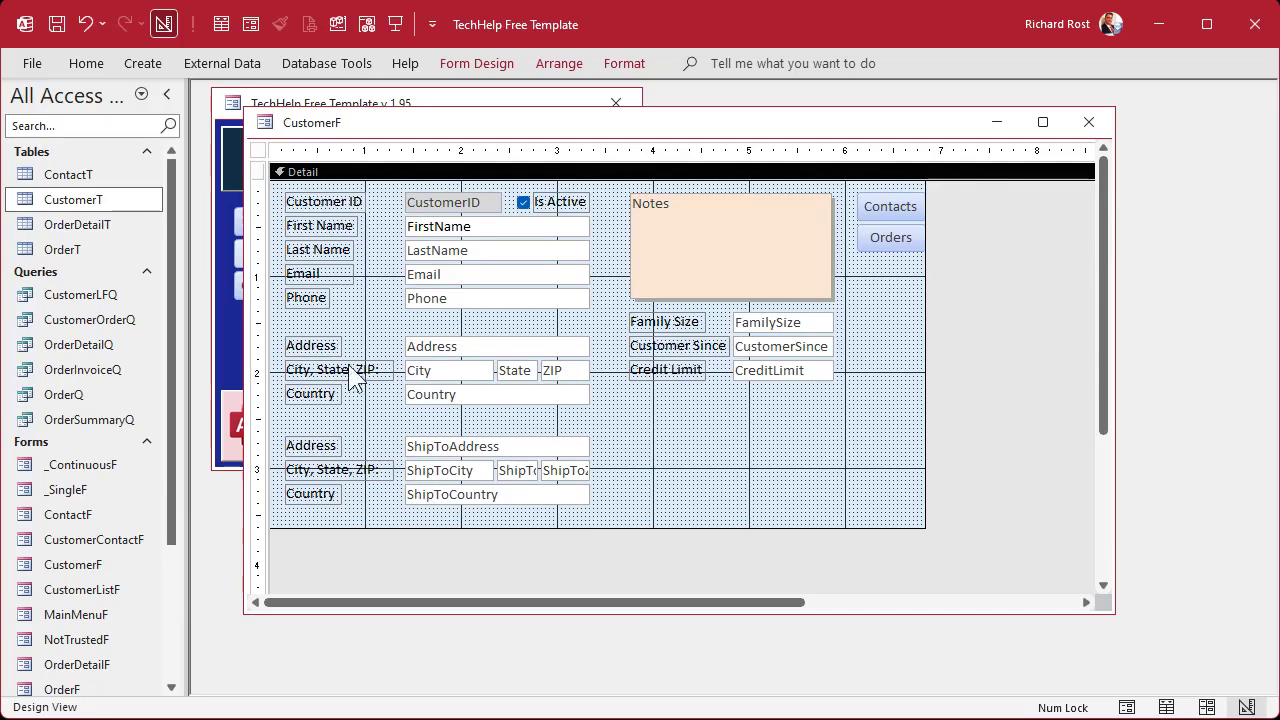
# - Shift both address blocks with their labels down slightly to widen the gap below Phone
pyautogui.moveTo(290, 326); pyautogui.dragTo(570, 524)
pyautogui.moveTo(530, 398); pyautogui.dragTo(549, 400)
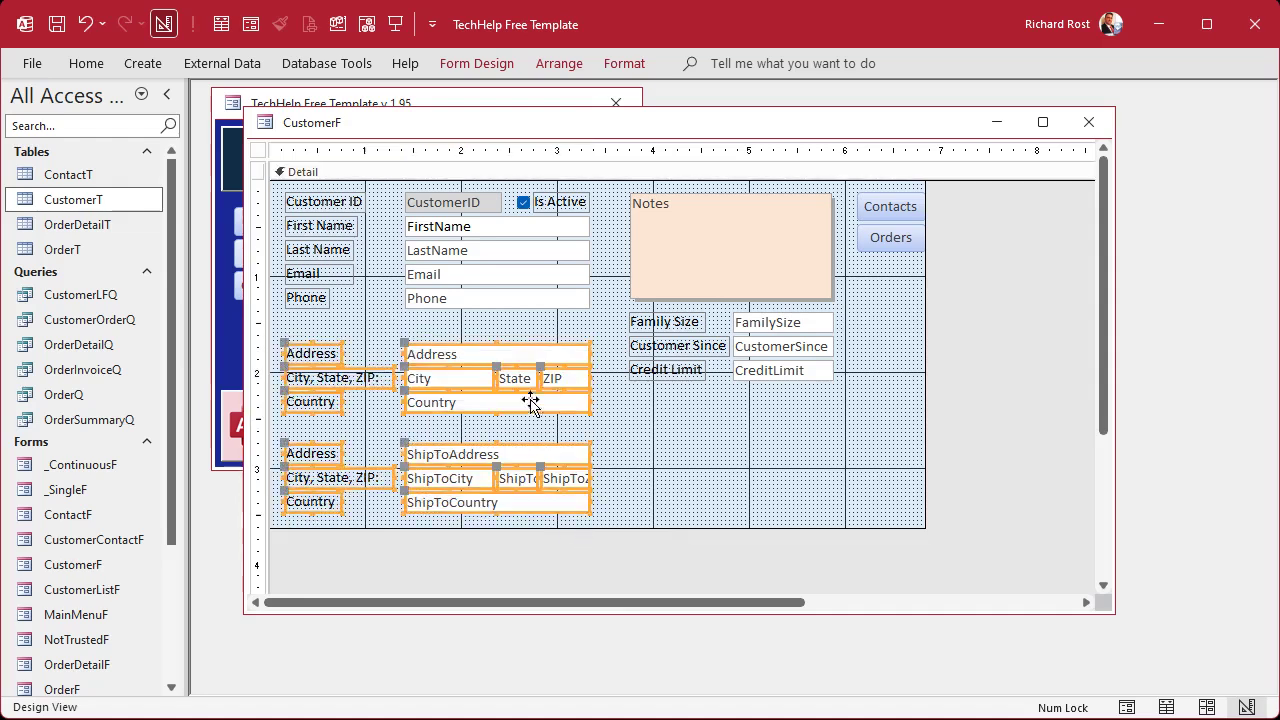
pyautogui.click(688, 430)
# - Place a copy of the Address label directly above the first address block and caption it Bill To
pyautogui.click(325, 355)
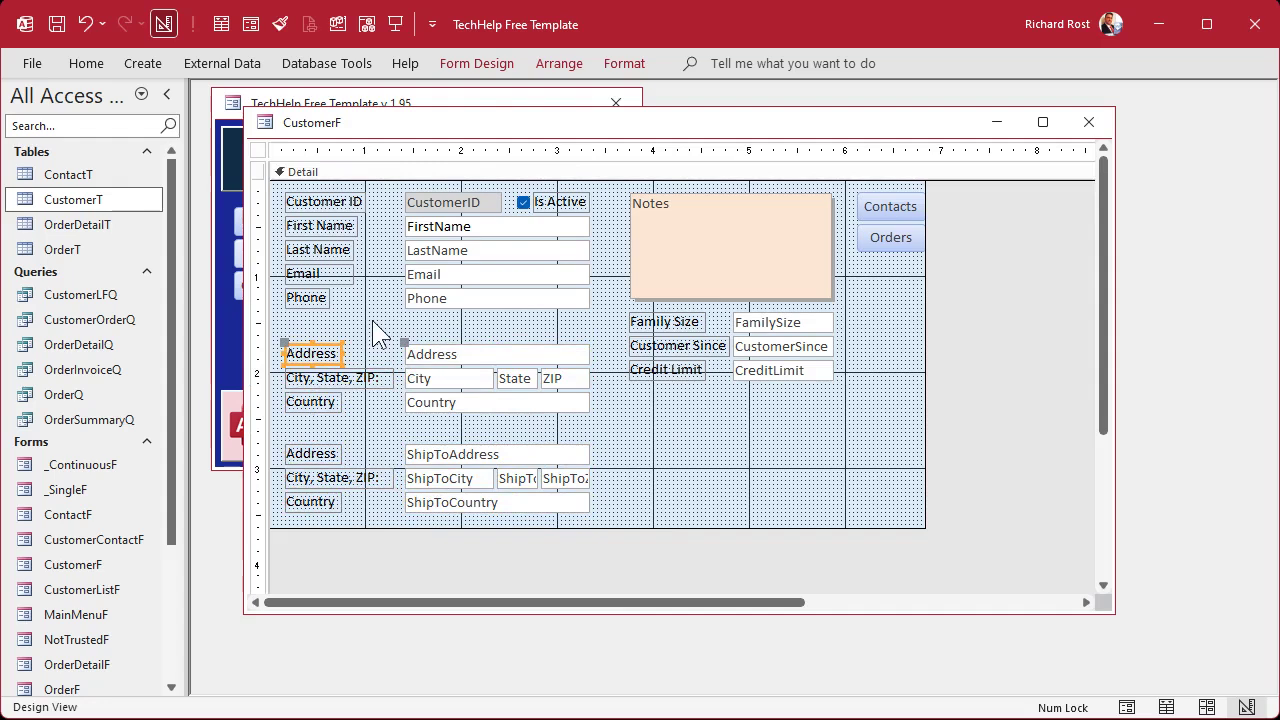
pyautogui.moveTo(322, 355)
pyautogui.mouseDown()
pyautogui.moveTo(328, 377)
pyautogui.moveTo(340, 375)
pyautogui.moveTo(324, 375)
pyautogui.moveTo(329, 323)
pyautogui.moveTo(314, 332)
pyautogui.mouseUp()
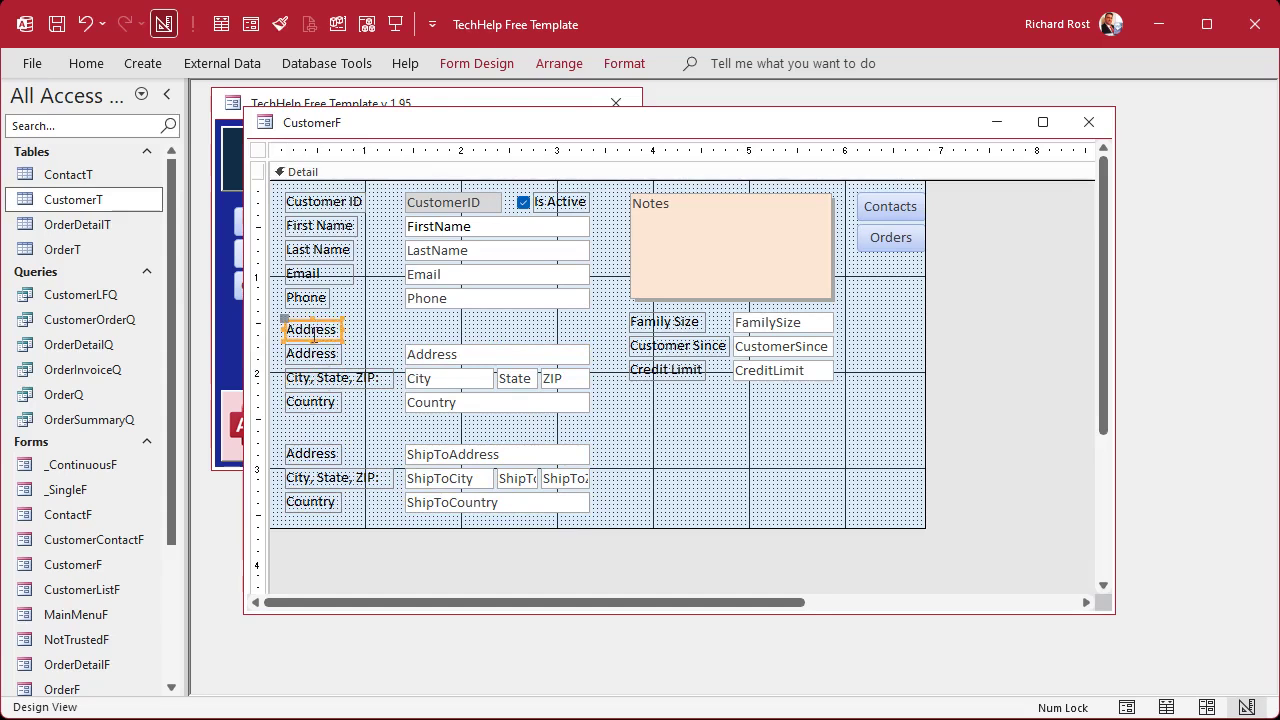
pyautogui.doubleClick(313, 331)
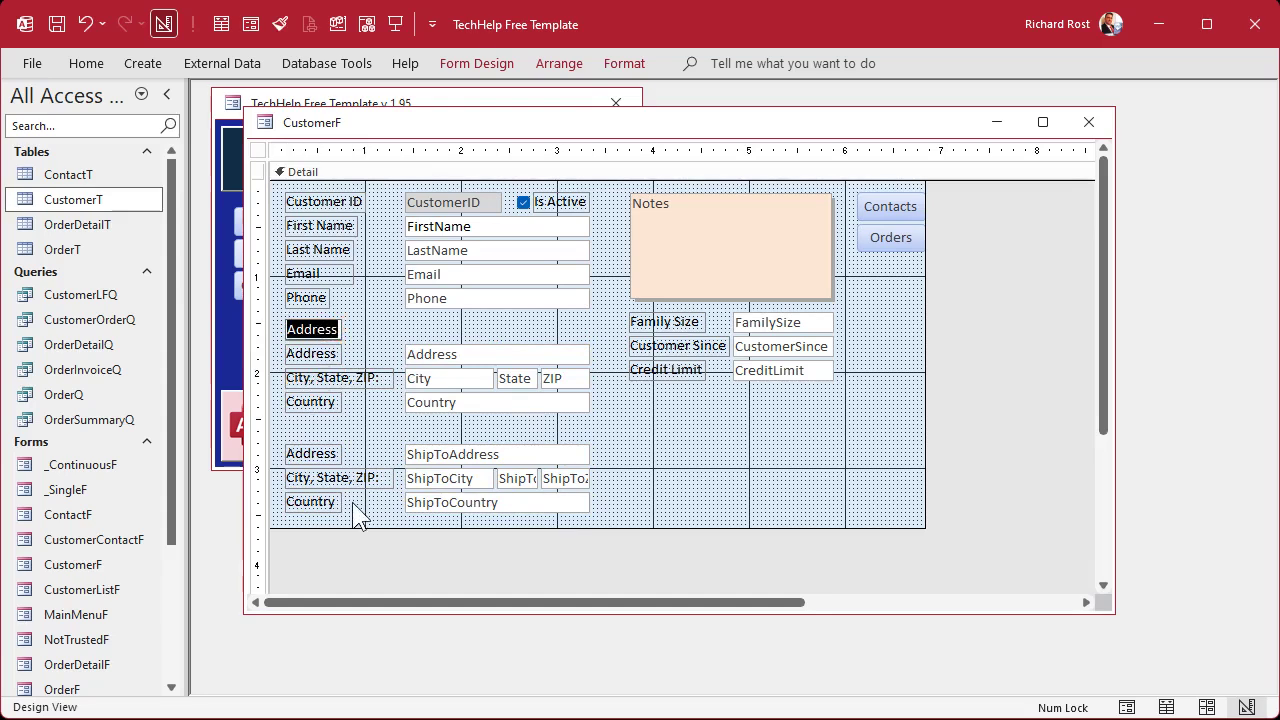
pyautogui.write('Bill To')
pyautogui.press('Return')
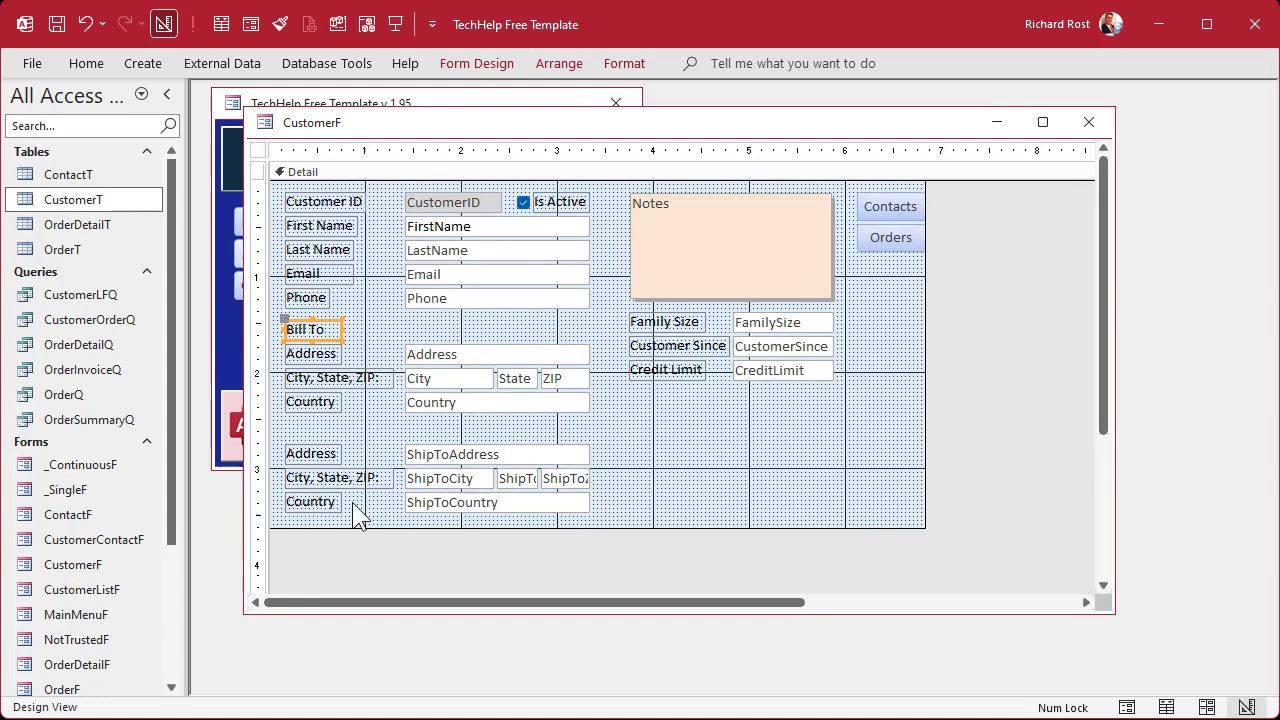
# - Duplicate the Bill To label, place the copy above the ShipTo address block and caption it Ship To
pyautogui.press('Tab')
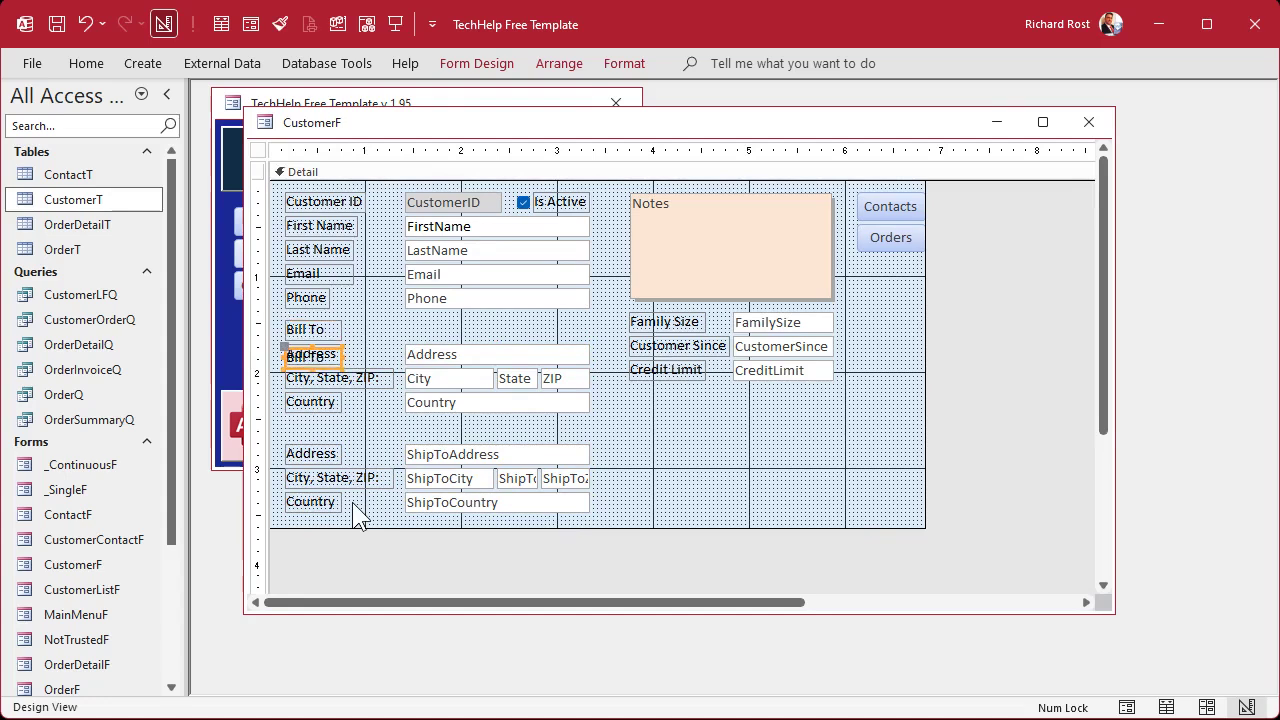
pyautogui.moveTo(323, 357); pyautogui.dragTo(326, 430)
pyautogui.click(300, 429)
pyautogui.doubleClick(296, 429)
pyautogui.write('Ship')
pyautogui.press('Return')
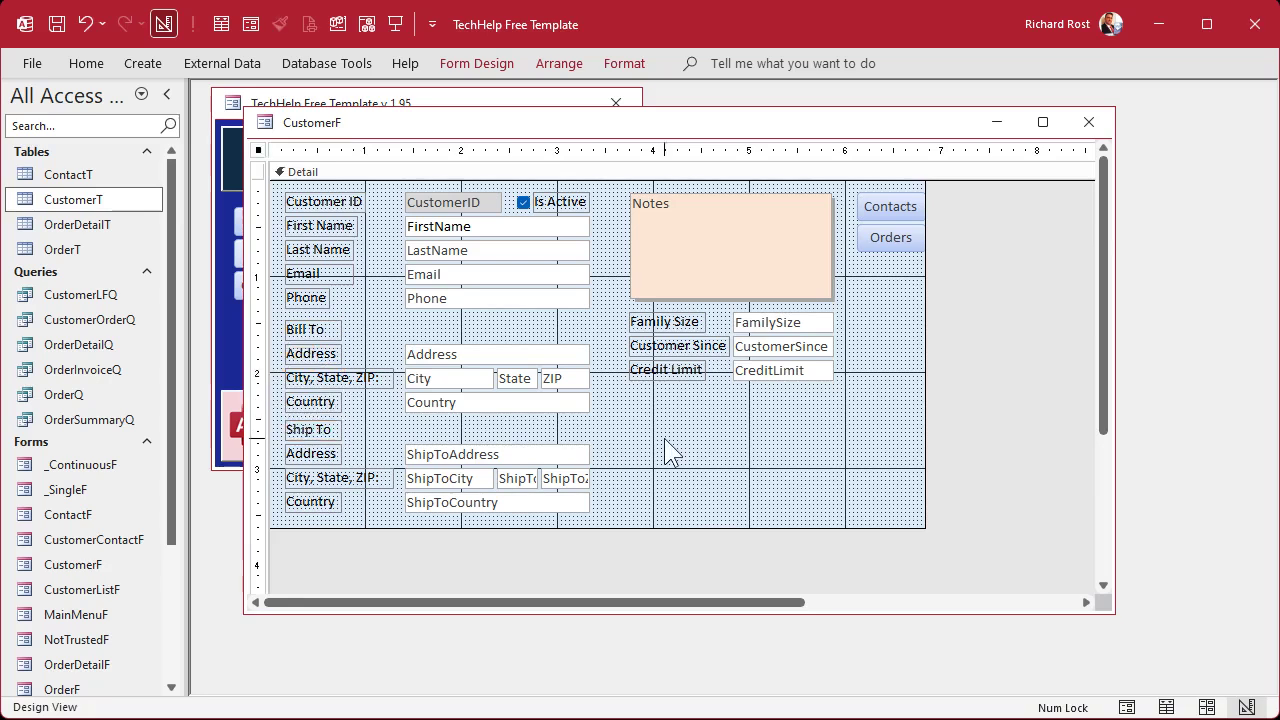
pyautogui.click(665, 440)
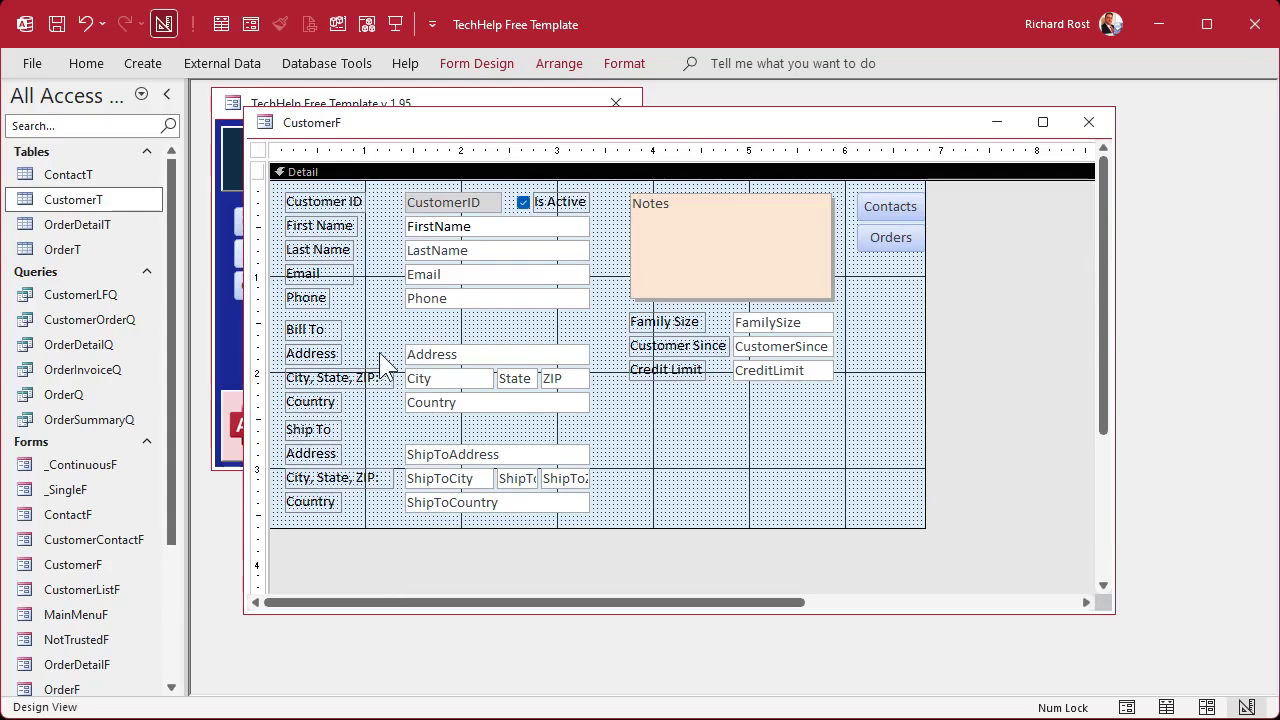
# - Indent the Address, City, State, ZIP and Country labels of both address blocks slightly under their headings
pyautogui.moveTo(382, 350); pyautogui.dragTo(314, 410)
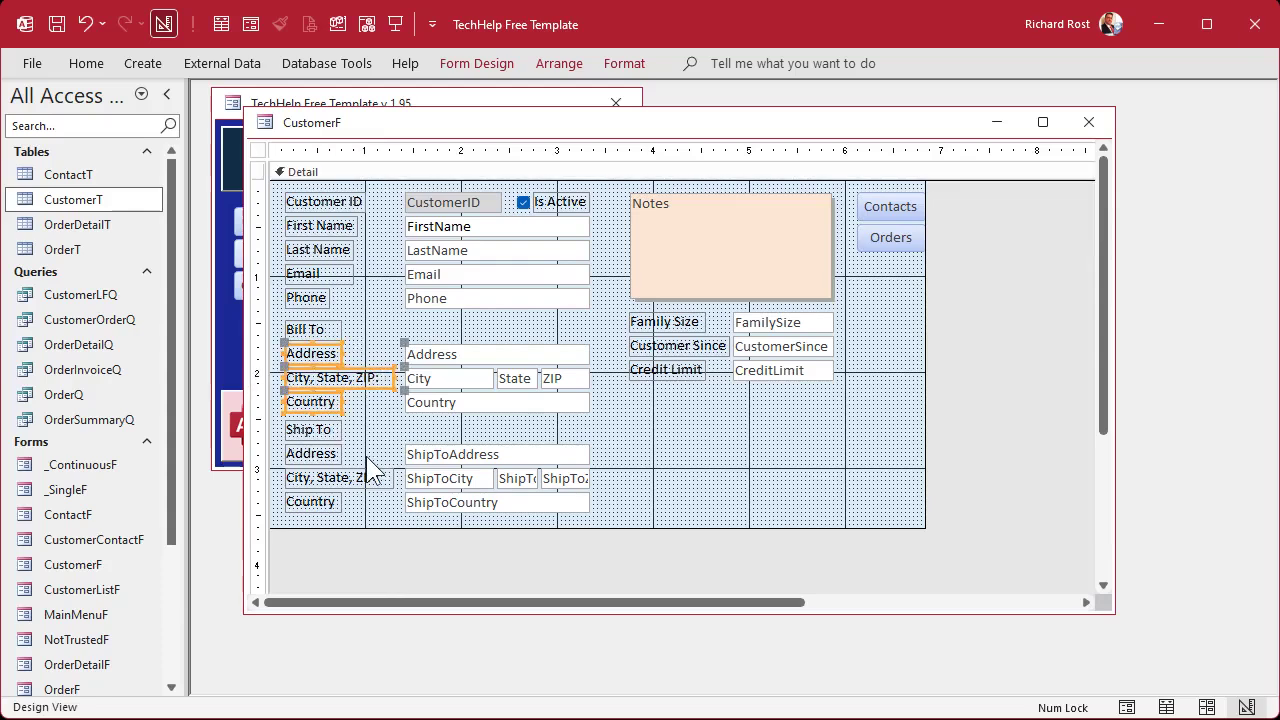
pyautogui.moveTo(370, 445); pyautogui.dragTo(322, 503)
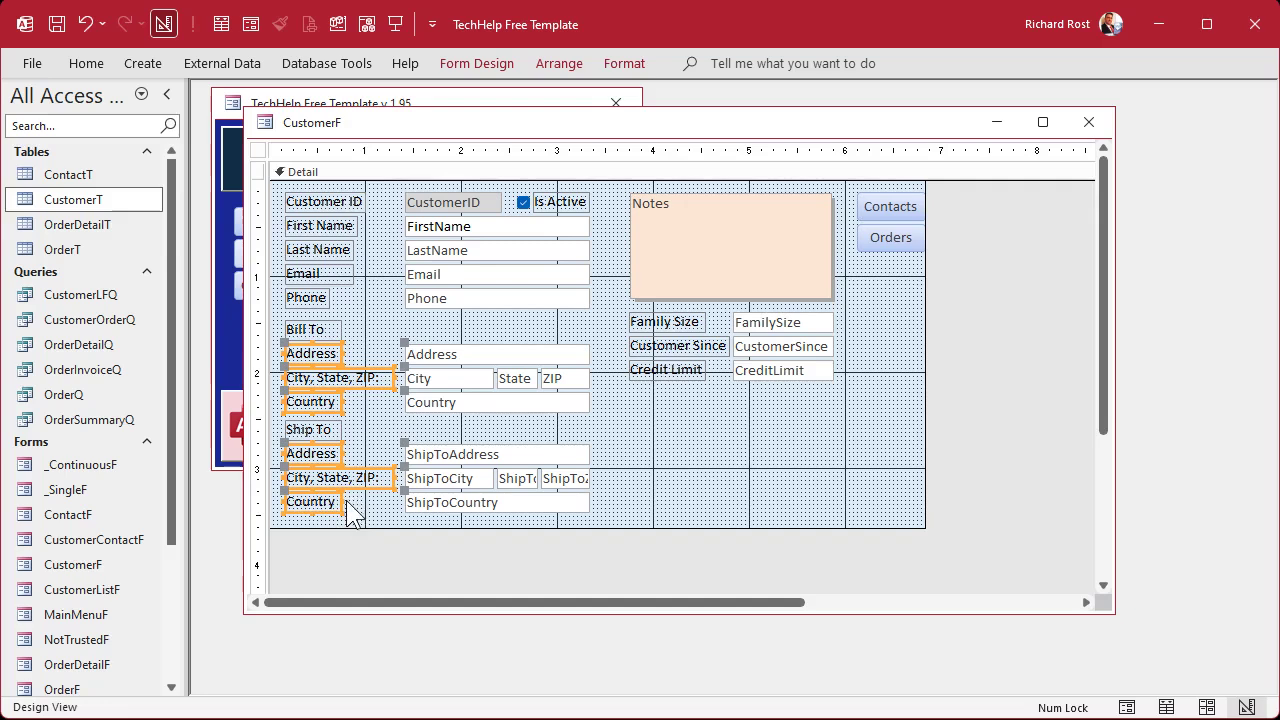
pyautogui.moveTo(344, 502); pyautogui.dragTo(297, 502)
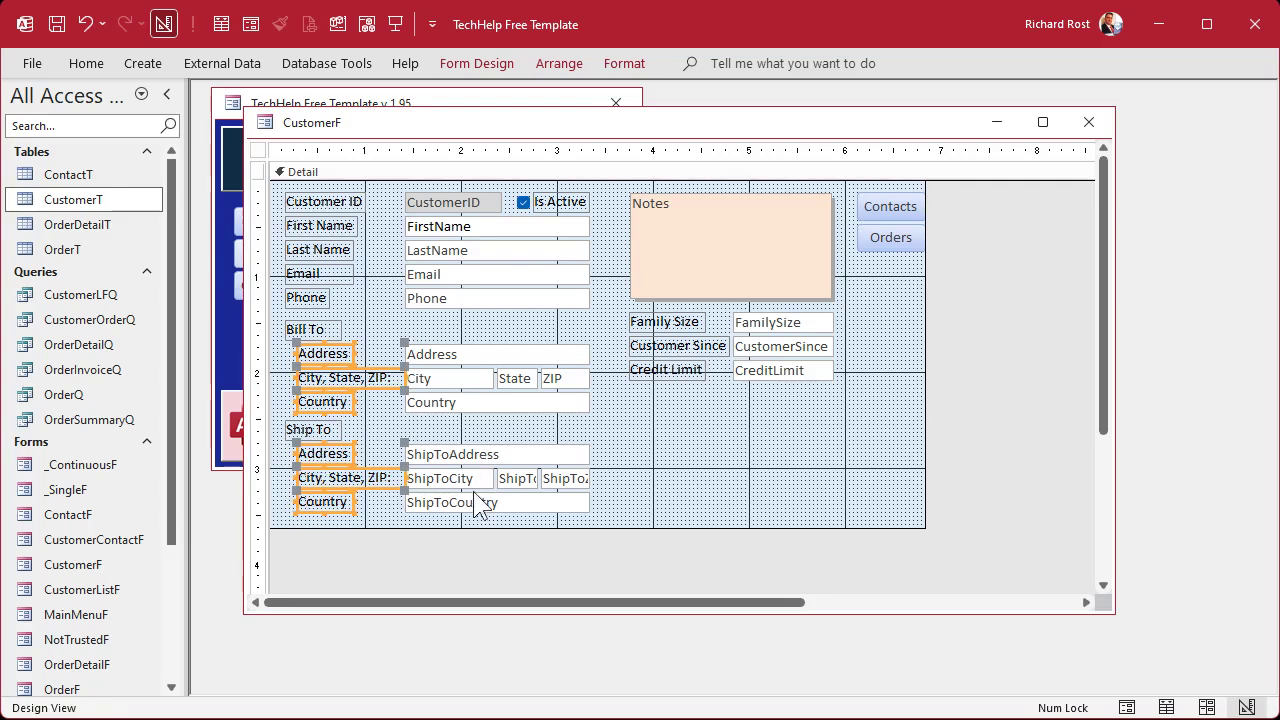
pyautogui.click(380, 408)
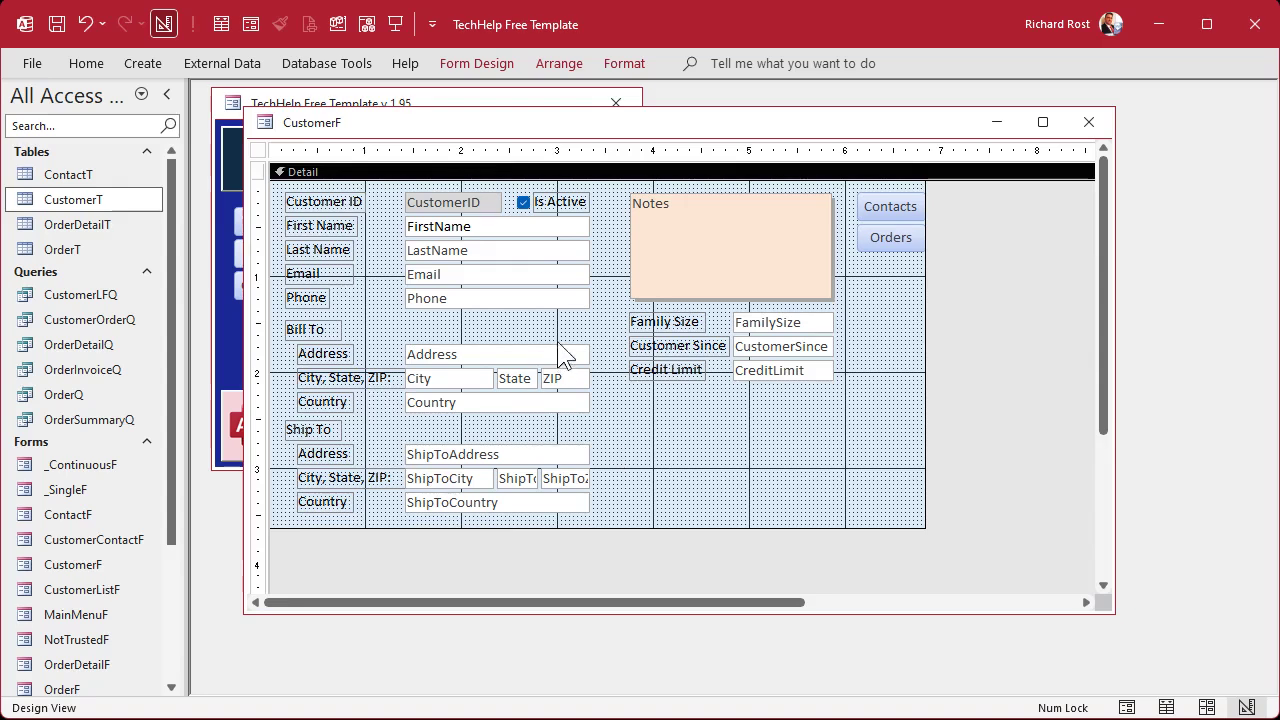
# - Move the whole Ship To block down slightly and extend the Detail section's lower edge a little
pyautogui.moveTo(593, 429); pyautogui.dragTo(276, 507)
pyautogui.moveTo(443, 455); pyautogui.dragTo(444, 463)
pyautogui.click(624, 505)
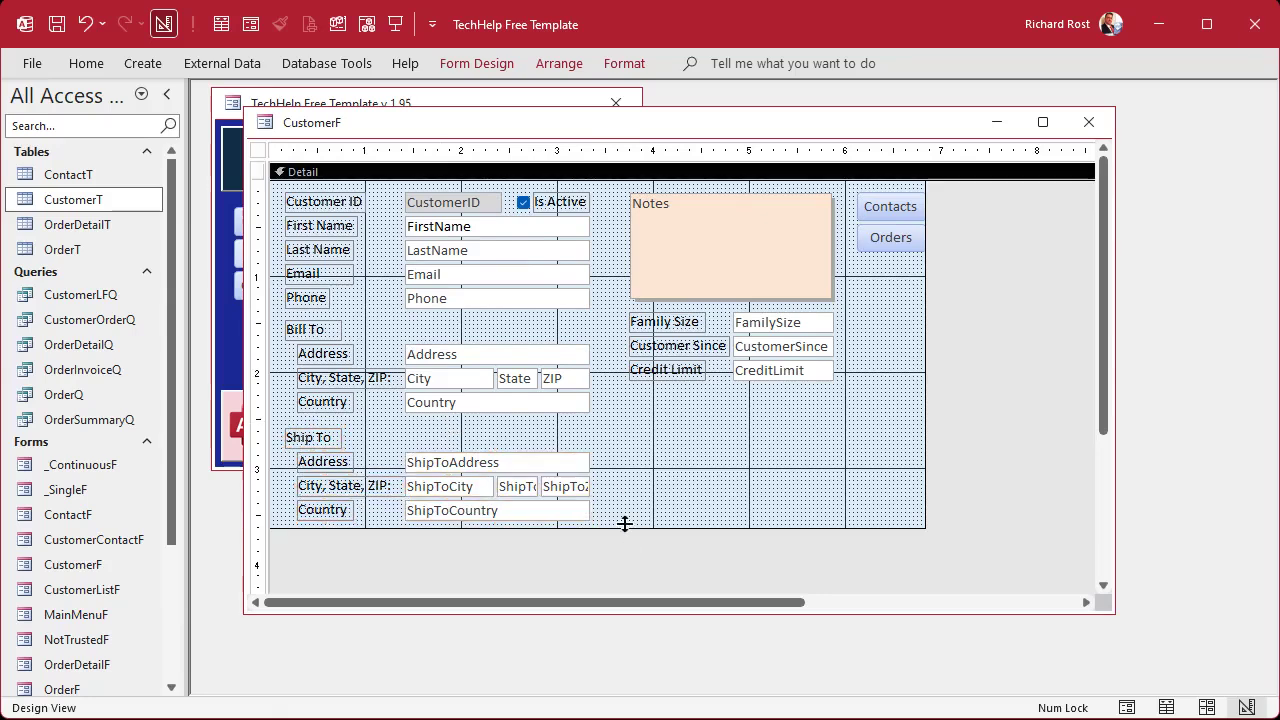
pyautogui.moveTo(624, 524); pyautogui.dragTo(623, 529)
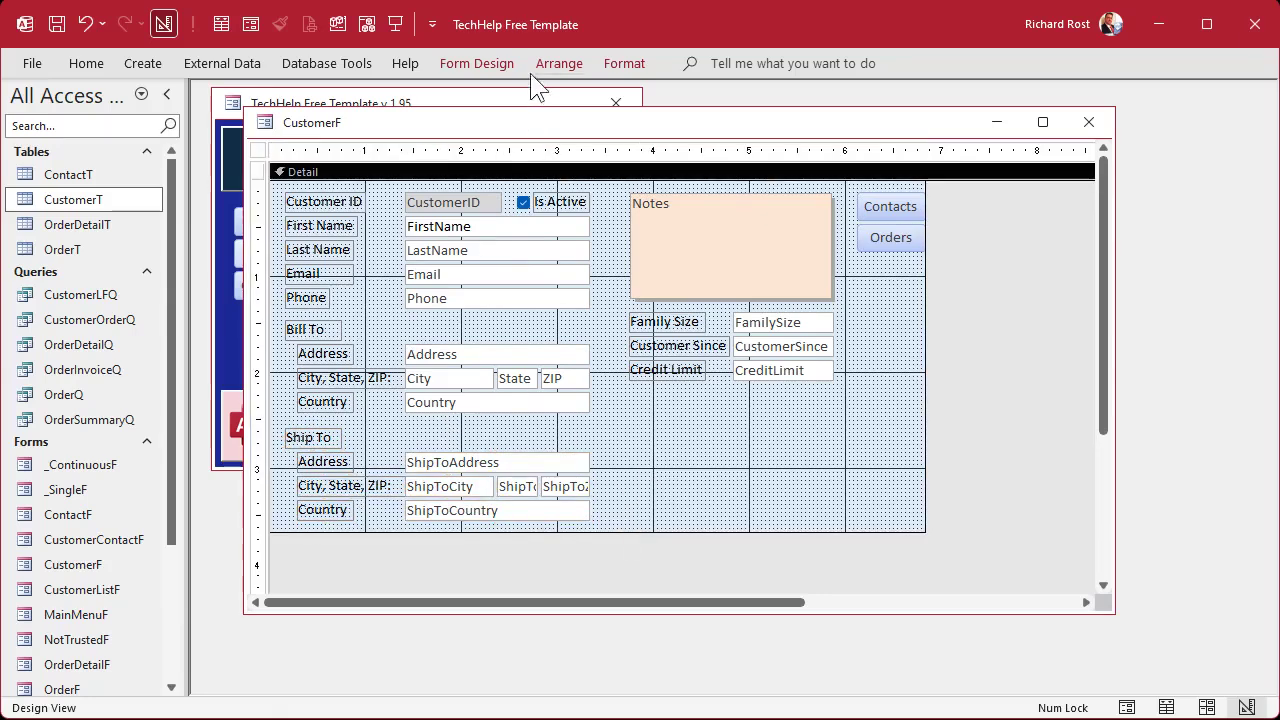
# - Draw a rectangle around the Bill To address block, from its heading to just below Country
pyautogui.click(478, 64)
pyautogui.click(553, 150)
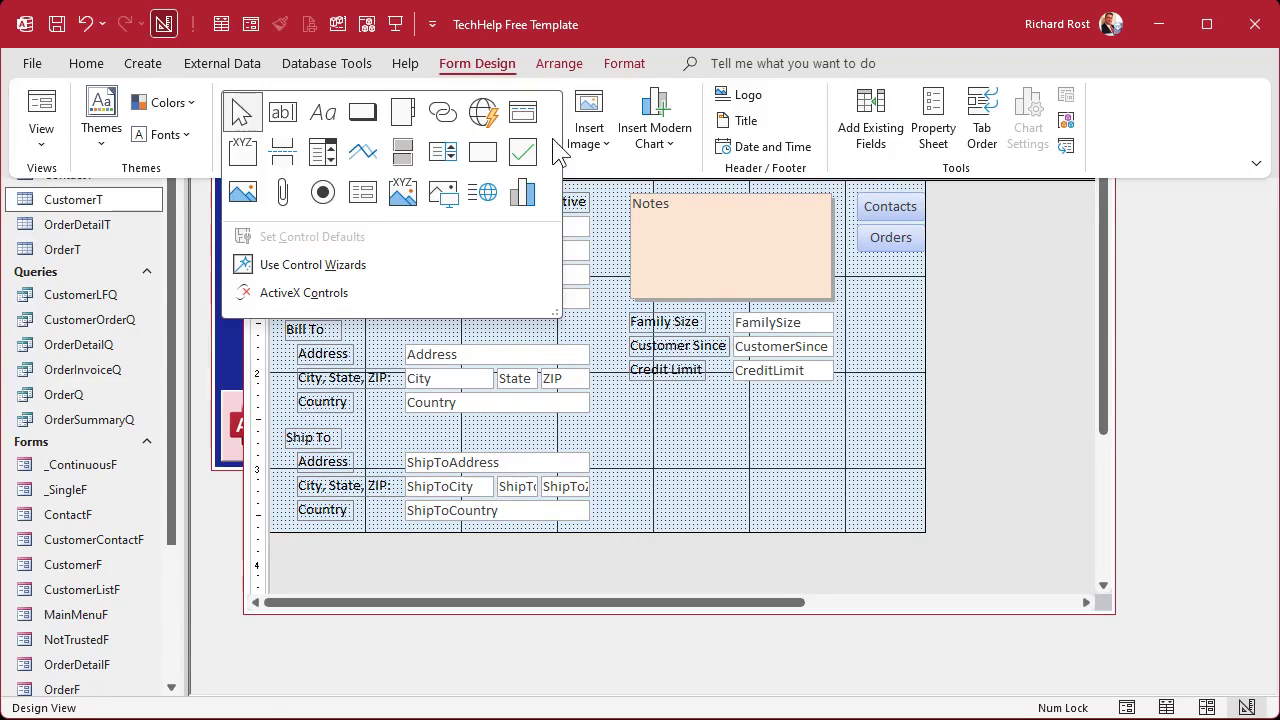
pyautogui.click(483, 151)
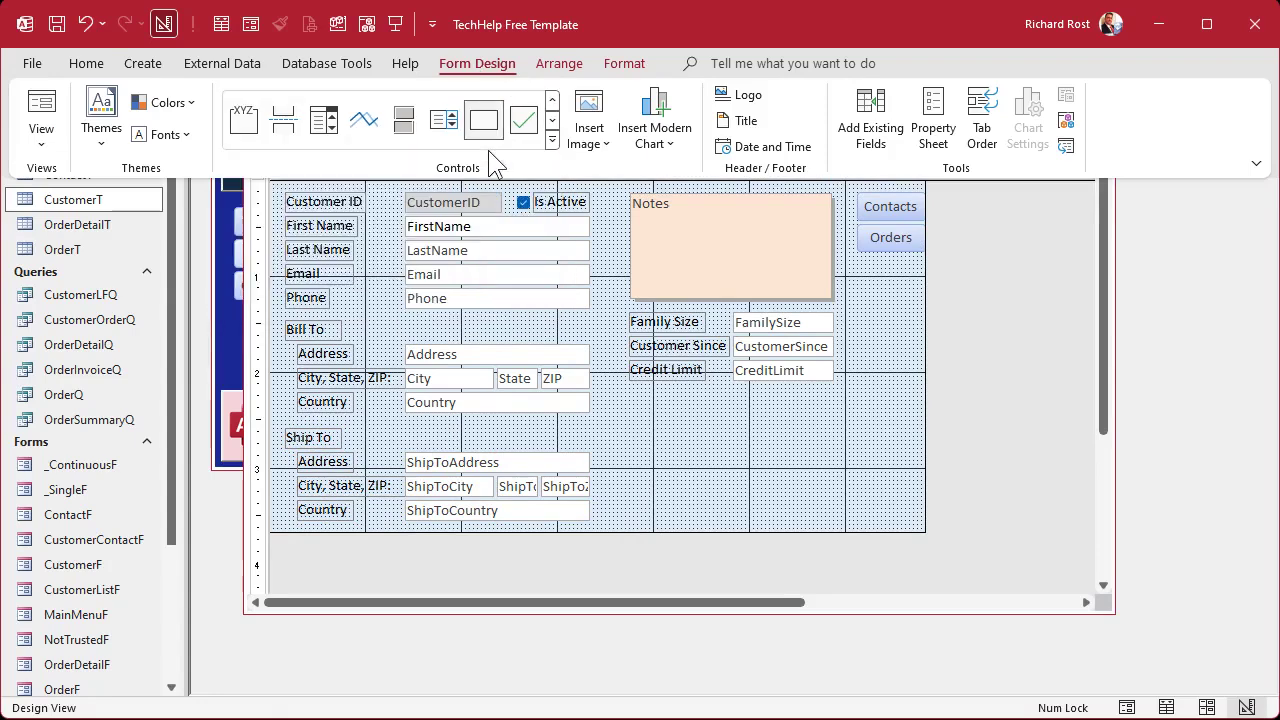
pyautogui.click(298, 331)
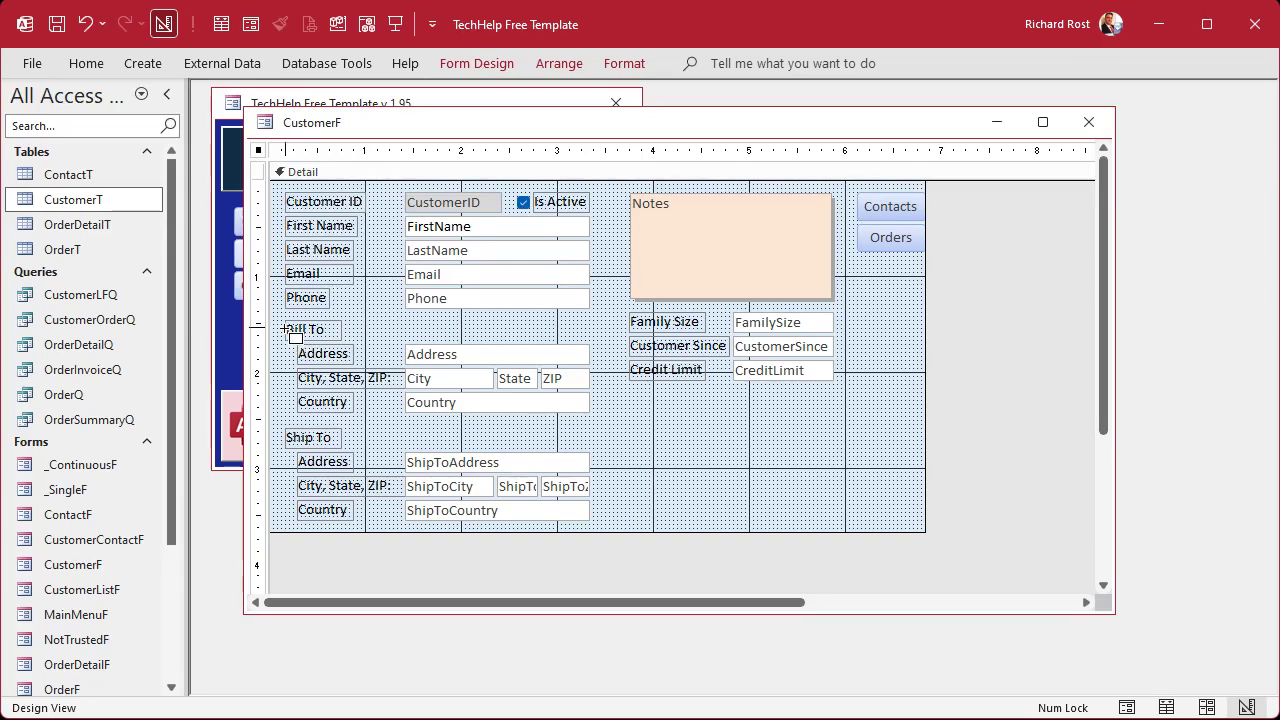
pyautogui.moveTo(285, 329)
pyautogui.mouseDown()
pyautogui.moveTo(392, 378)
pyautogui.moveTo(574, 400)
pyautogui.moveTo(598, 420)
pyautogui.mouseUp()
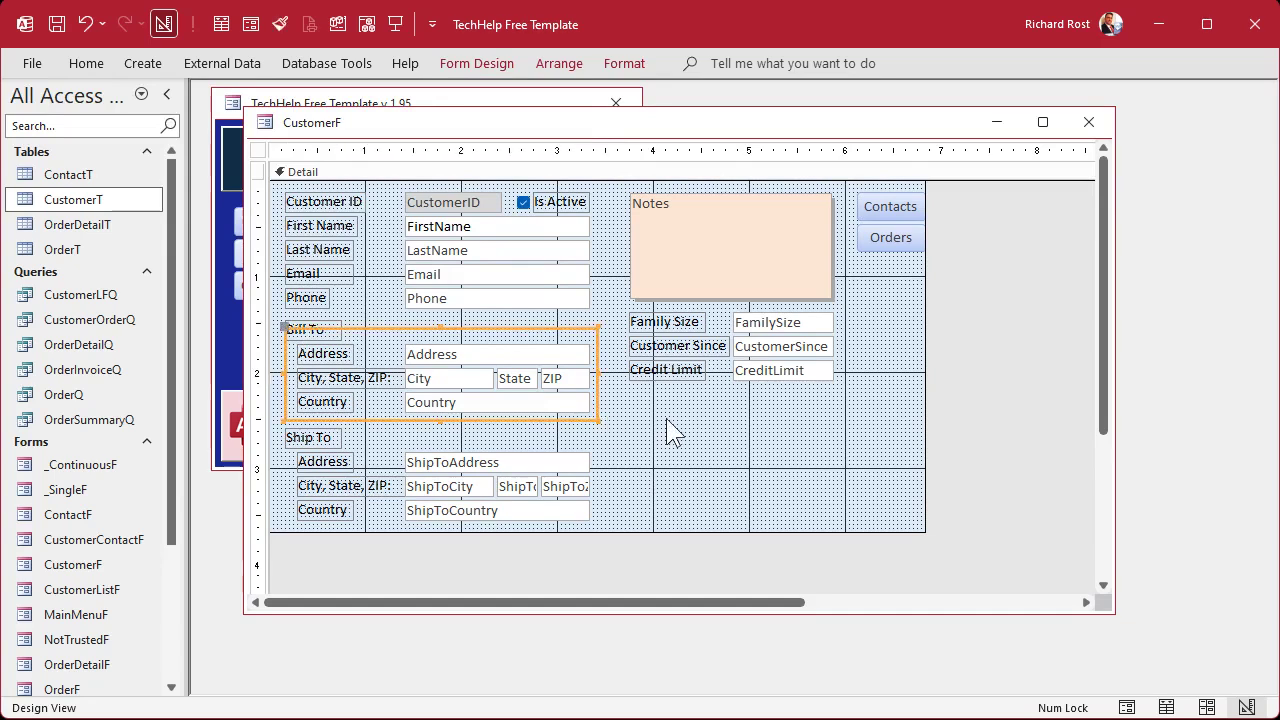
# - Fill the rectangle around the Bill To block with a muted dark blue
pyautogui.click(627, 63)
pyautogui.click(309, 135)
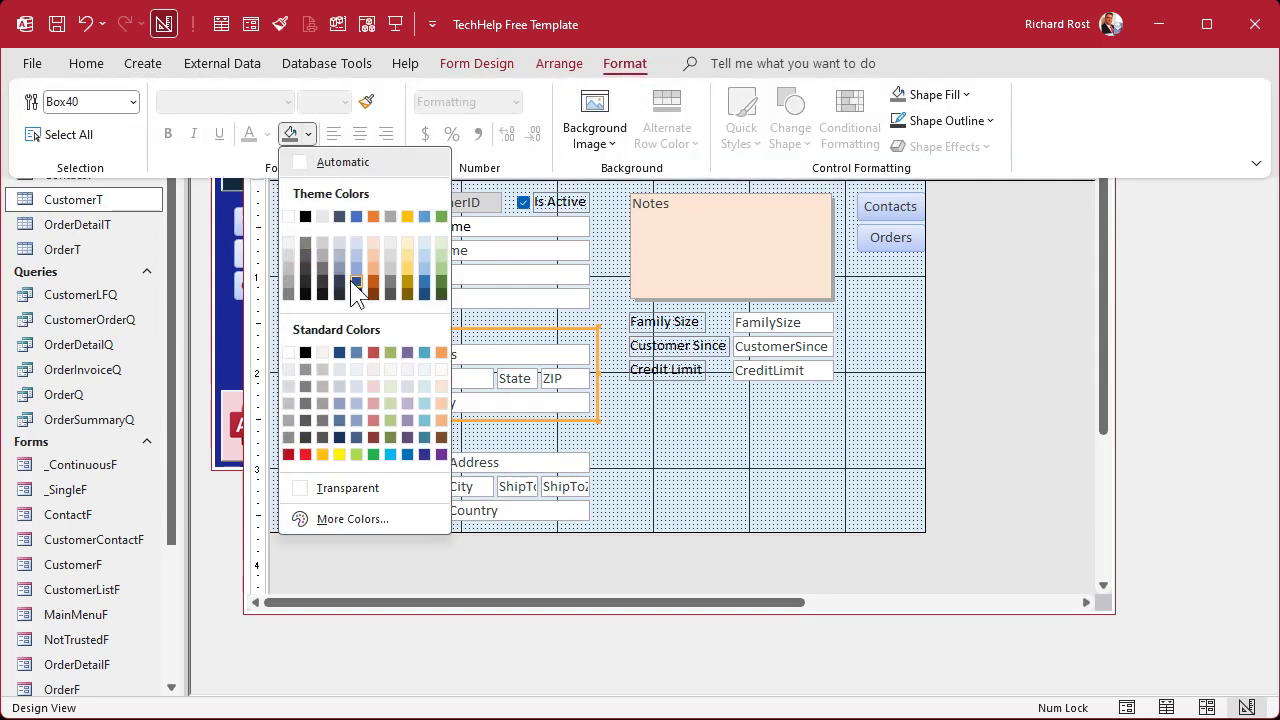
pyautogui.click(357, 279)
pyautogui.click(308, 136)
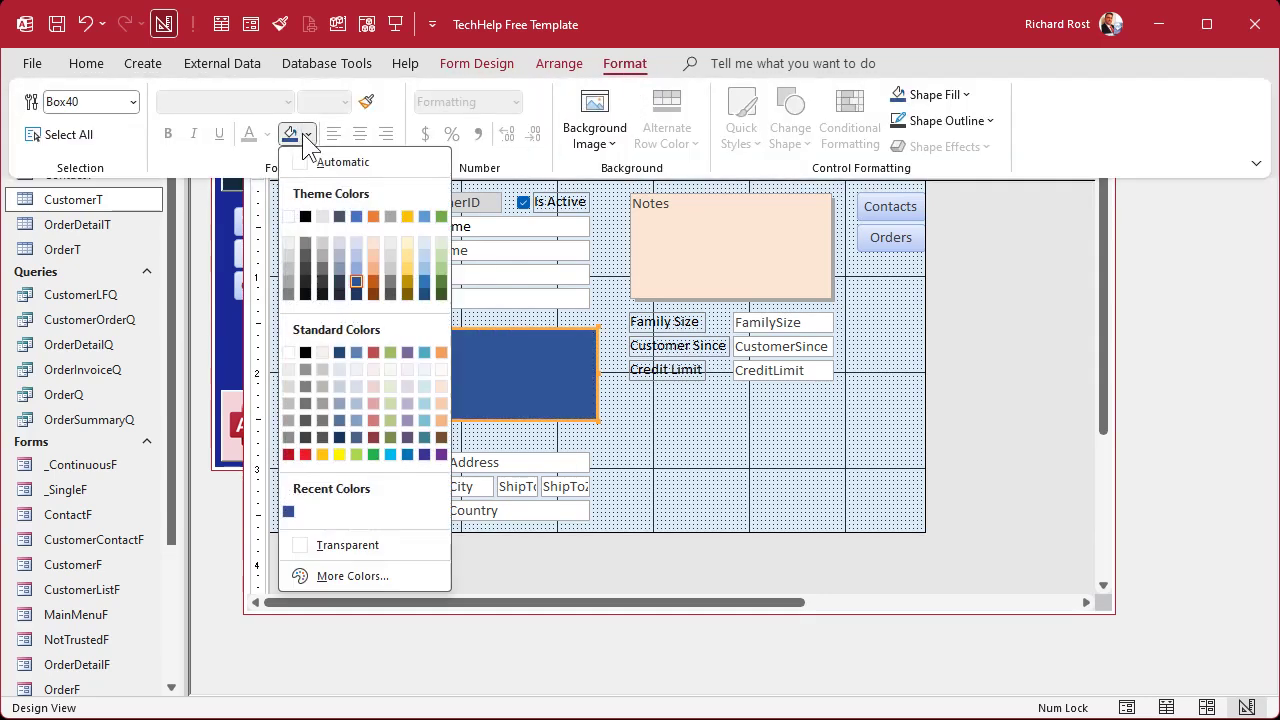
pyautogui.click(359, 436)
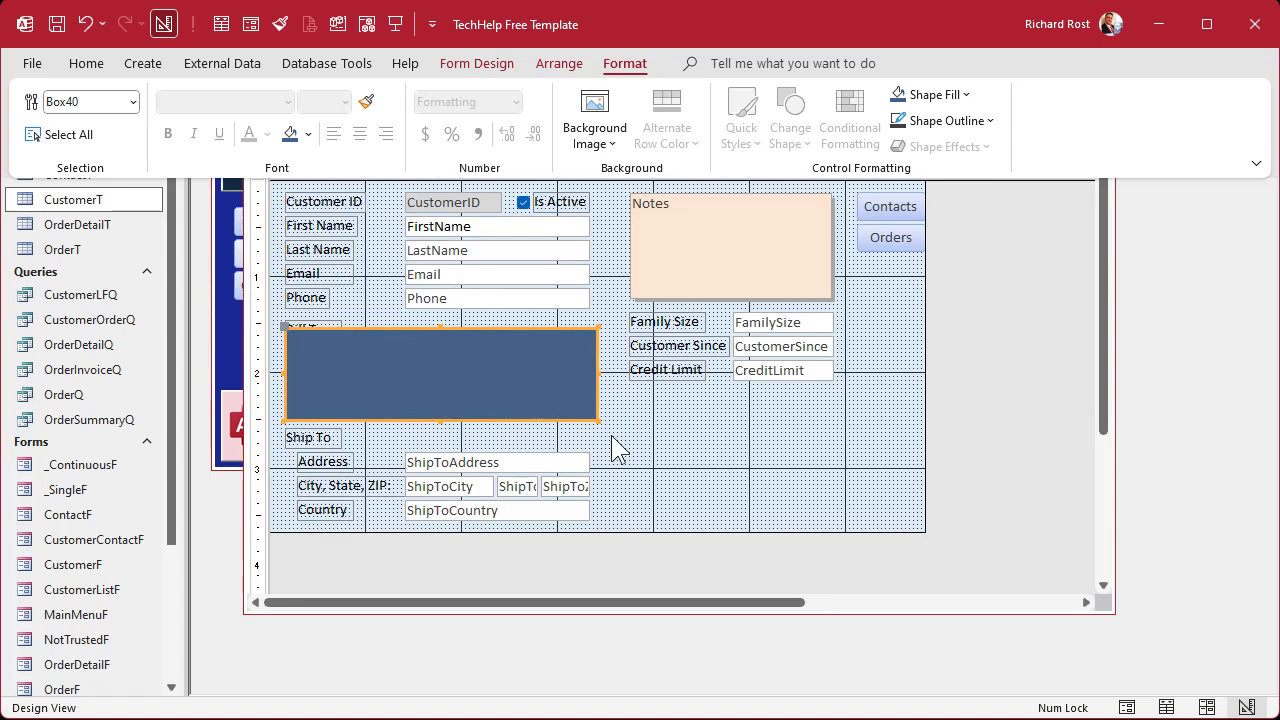
# - Send the blue rectangle to the back, behind the Bill To labels and fields
pyautogui.rightClick(422, 349)
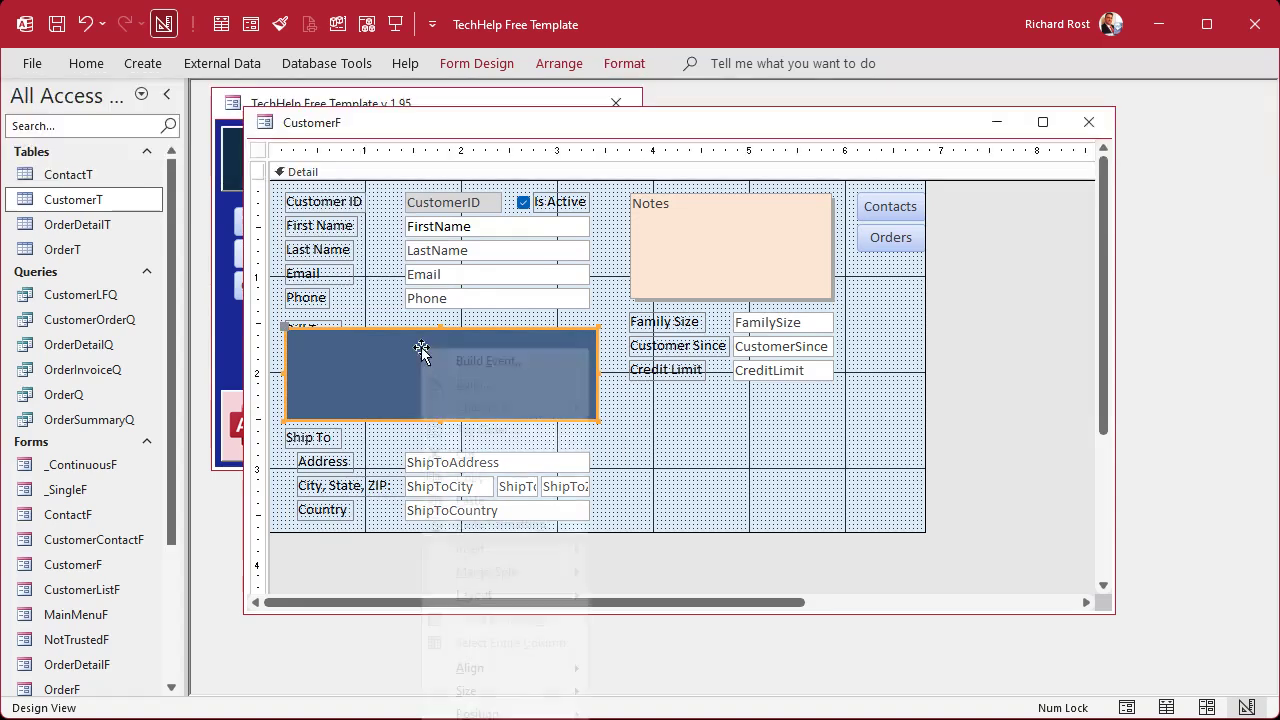
pyautogui.moveTo(497, 711)
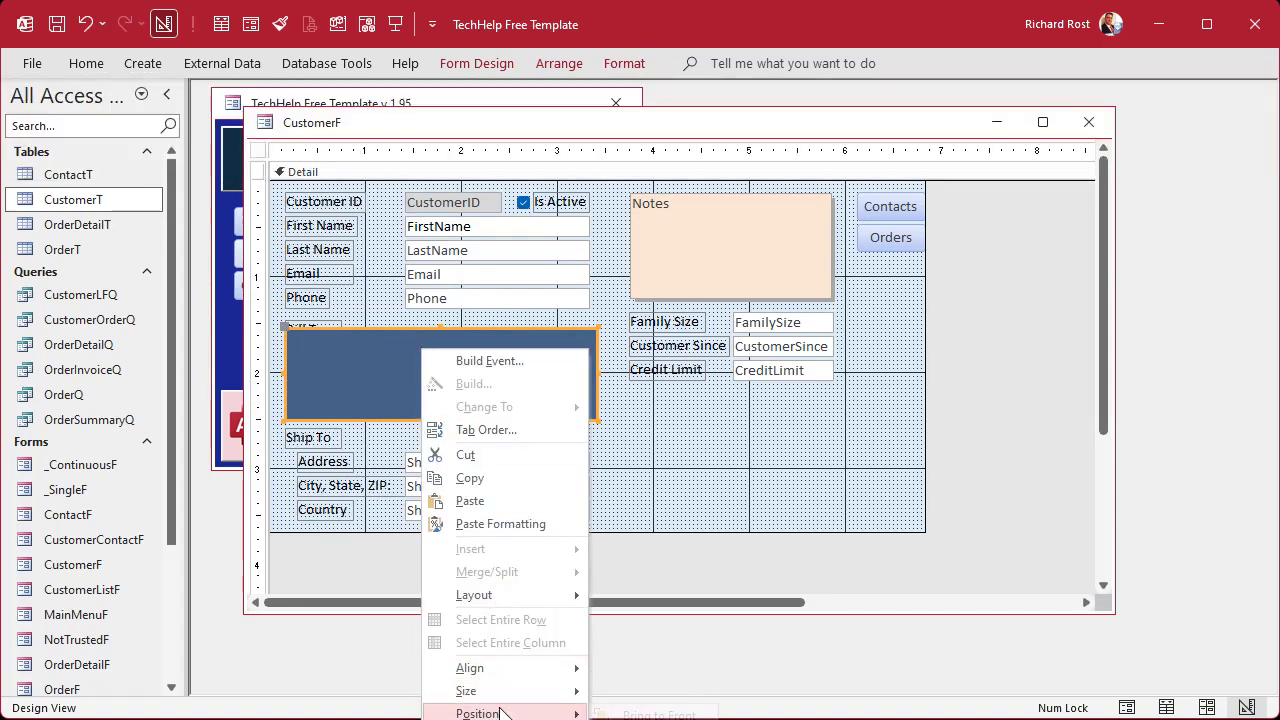
pyautogui.click(850, 12)
pyautogui.rightClick(423, 228)
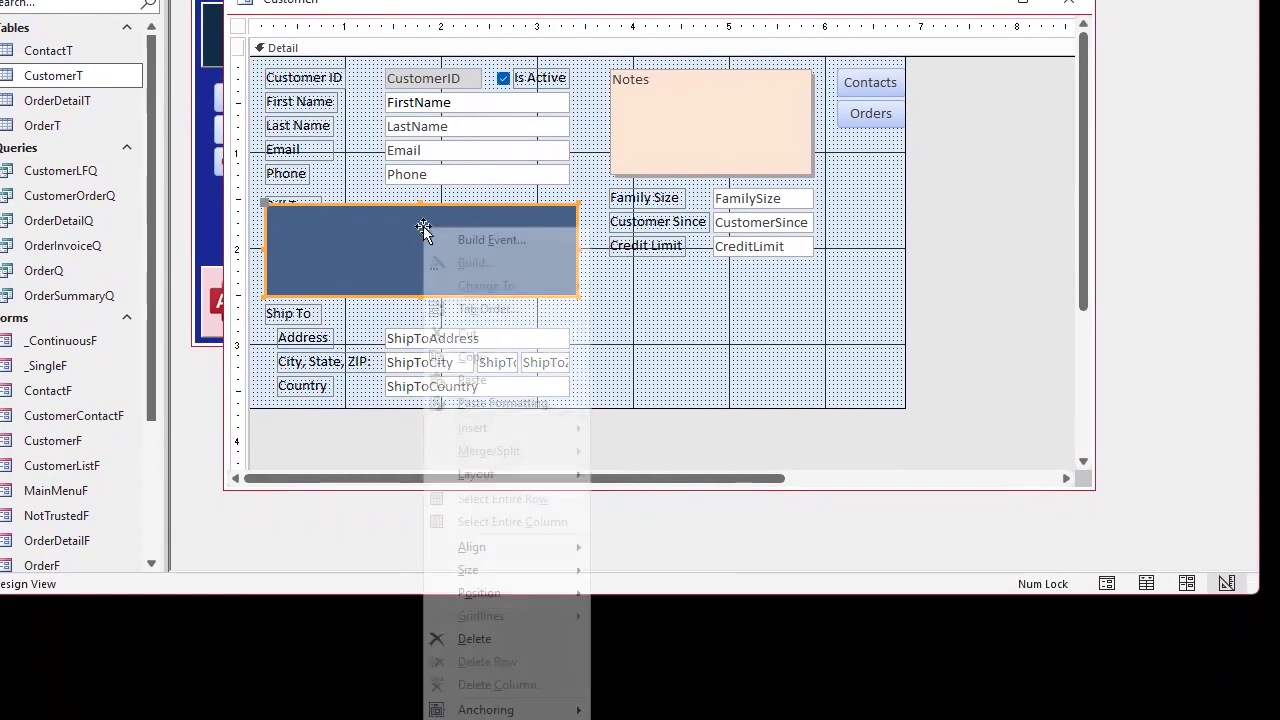
pyautogui.moveTo(498, 598)
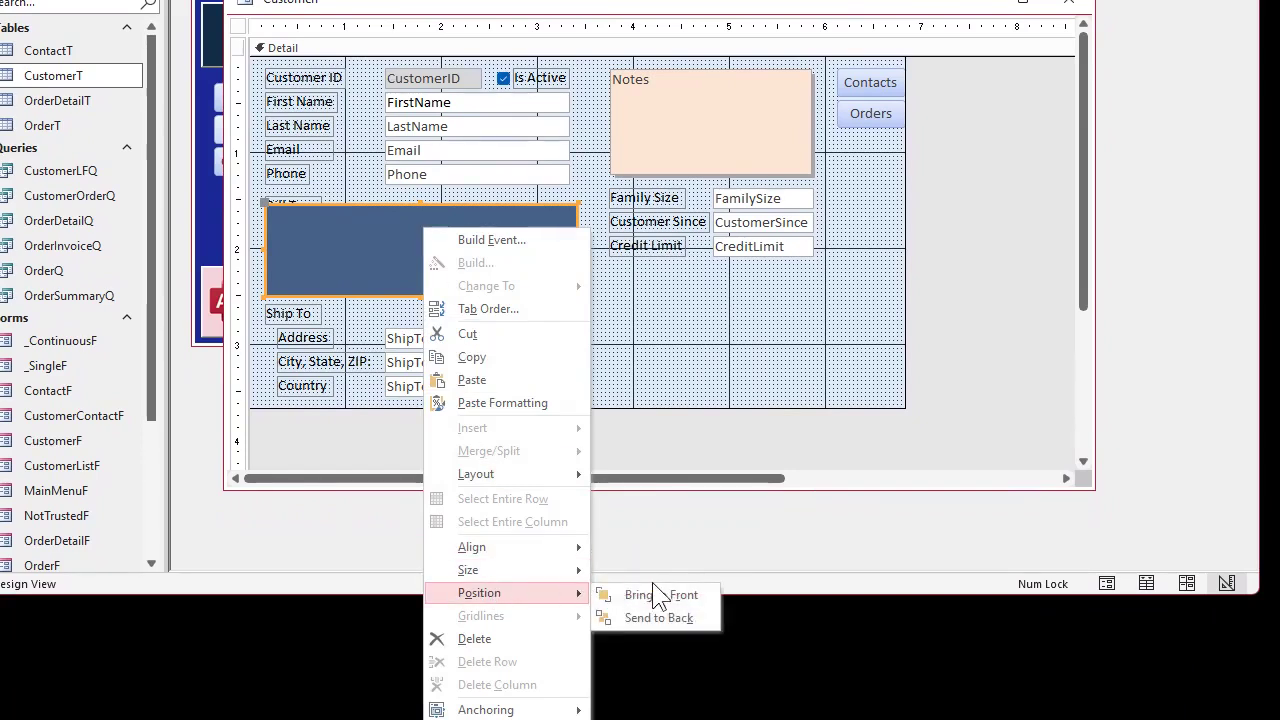
pyautogui.click(656, 617)
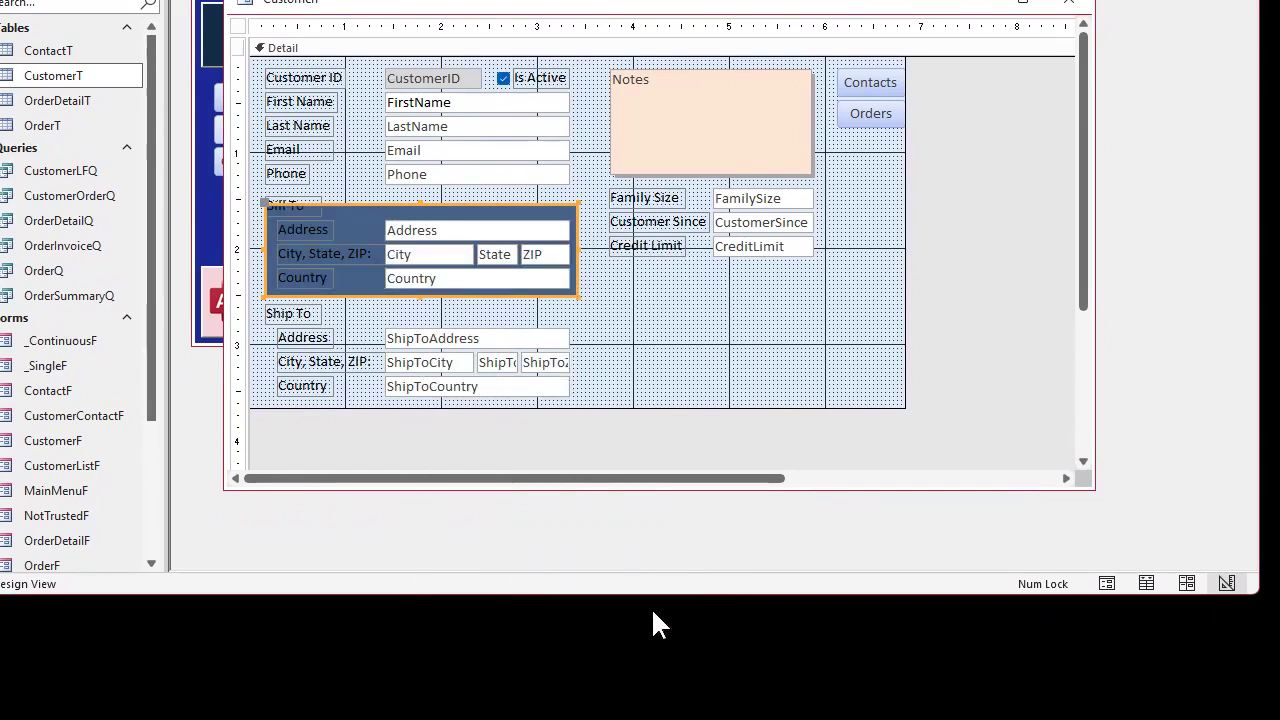
pyautogui.click(664, 291)
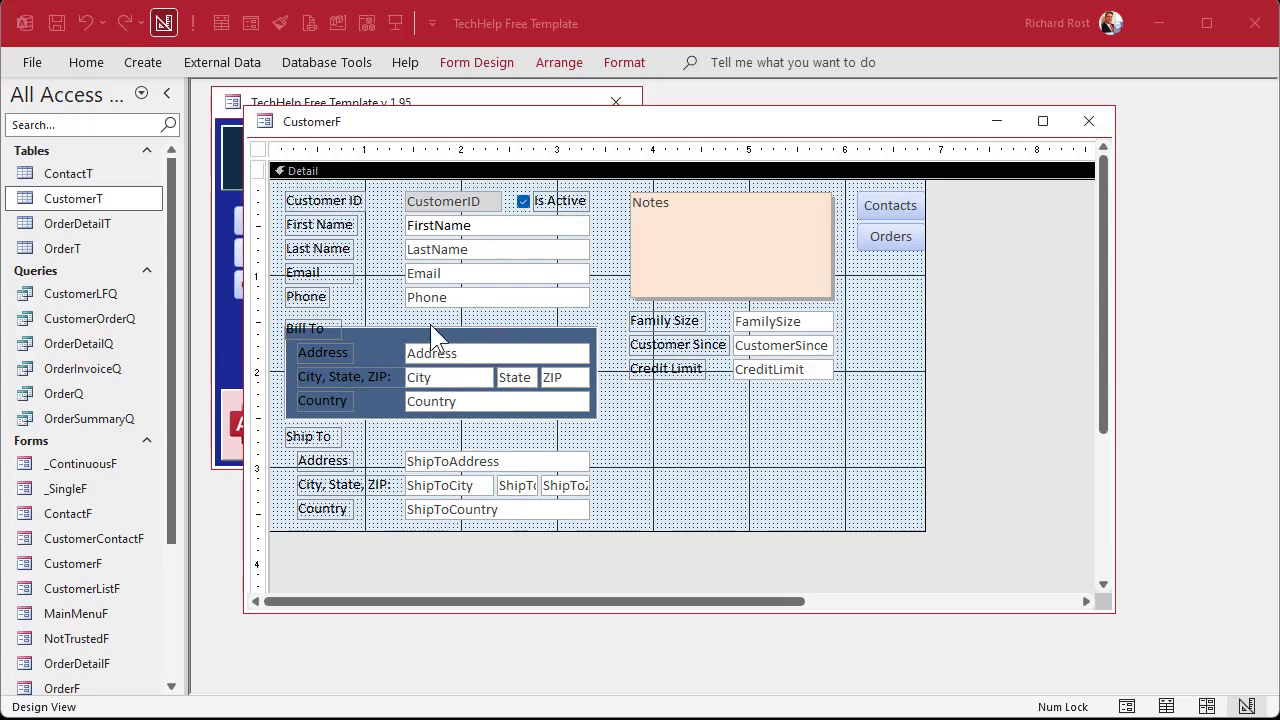
# - Make the outline of the Bill To rectangle transparent
pyautogui.click(386, 330)
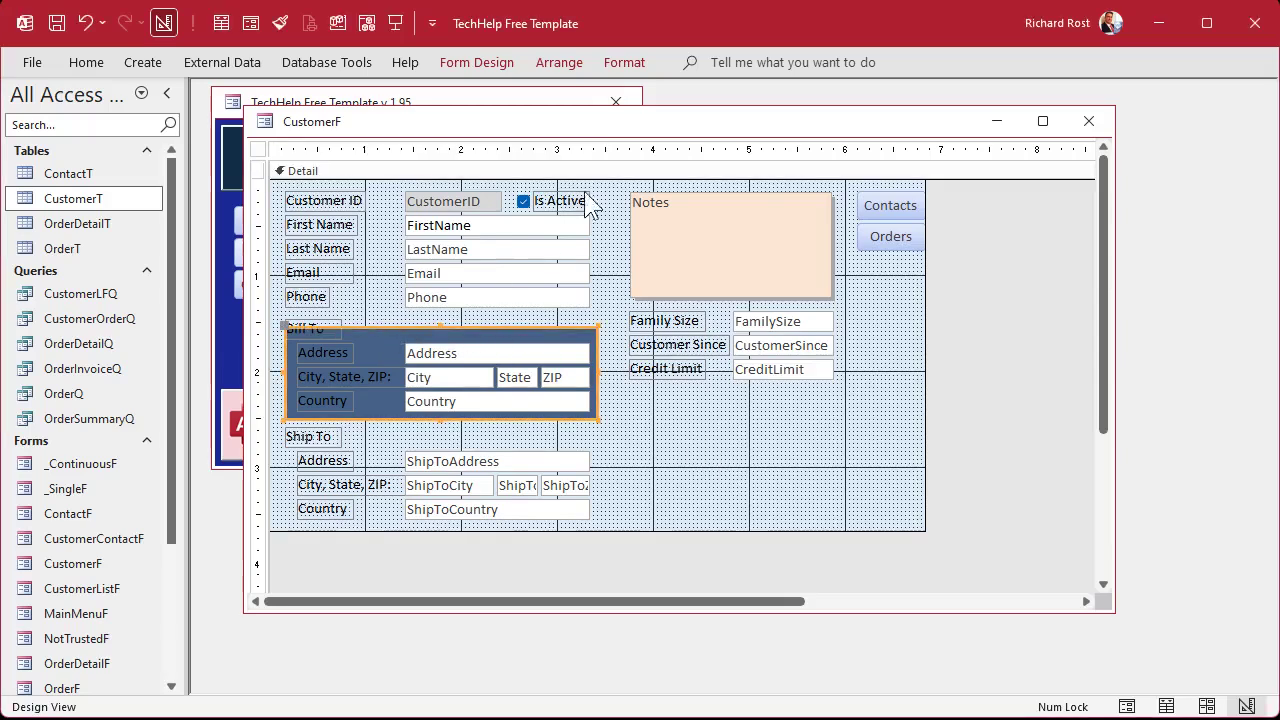
pyautogui.click(617, 63)
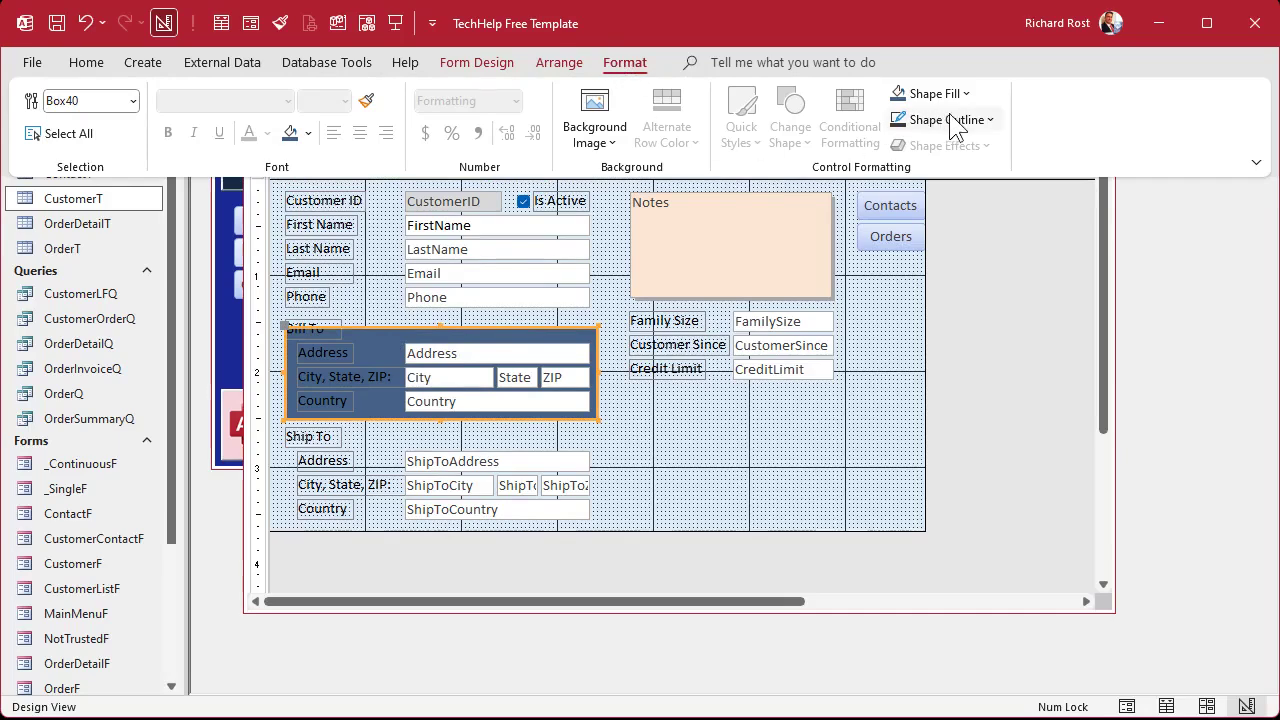
pyautogui.click(952, 120)
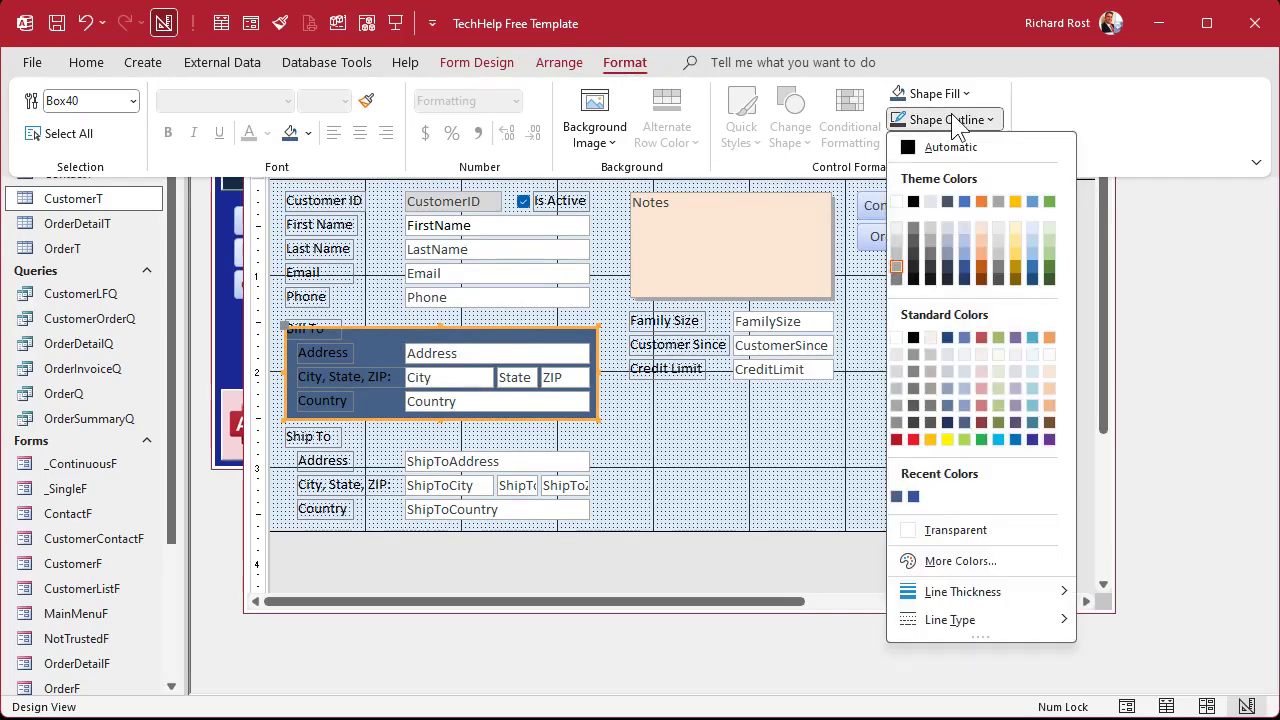
pyautogui.click(958, 530)
pyautogui.click(671, 418)
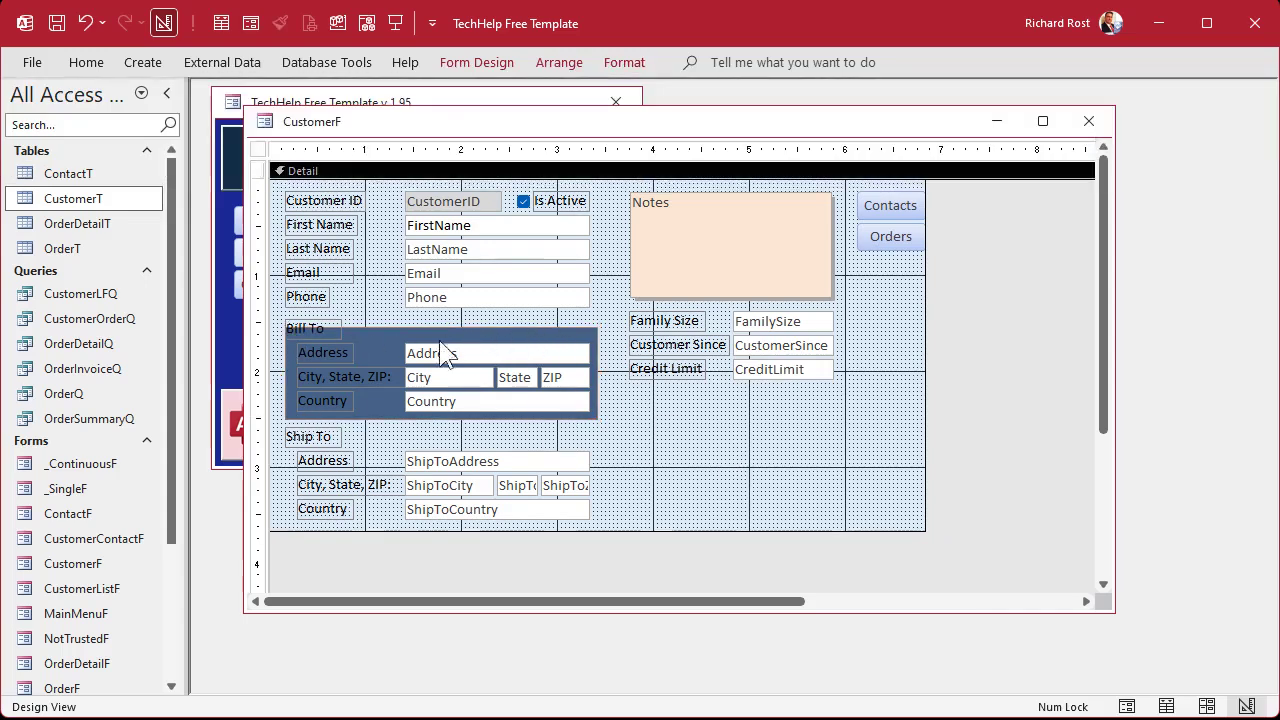
# - Make the Bill To heading label's outline transparent and give it the same dark blue fill as the rectangle
pyautogui.click(316, 328)
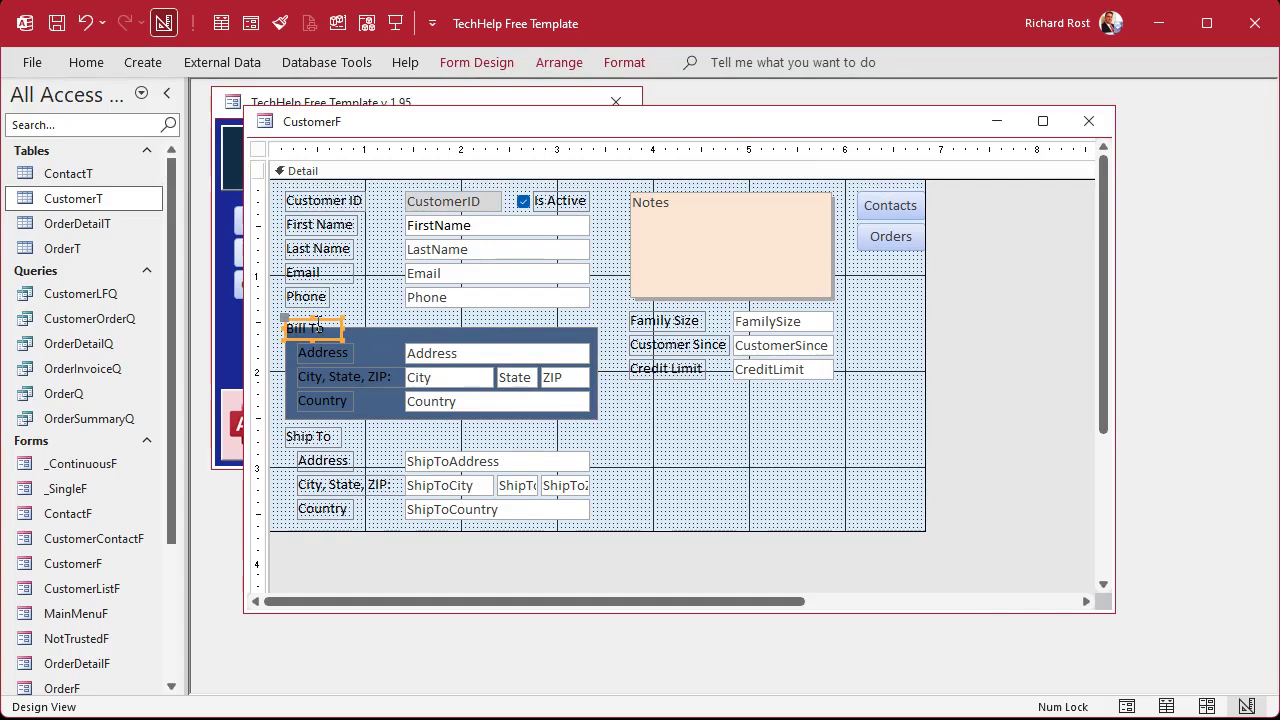
pyautogui.click(628, 60)
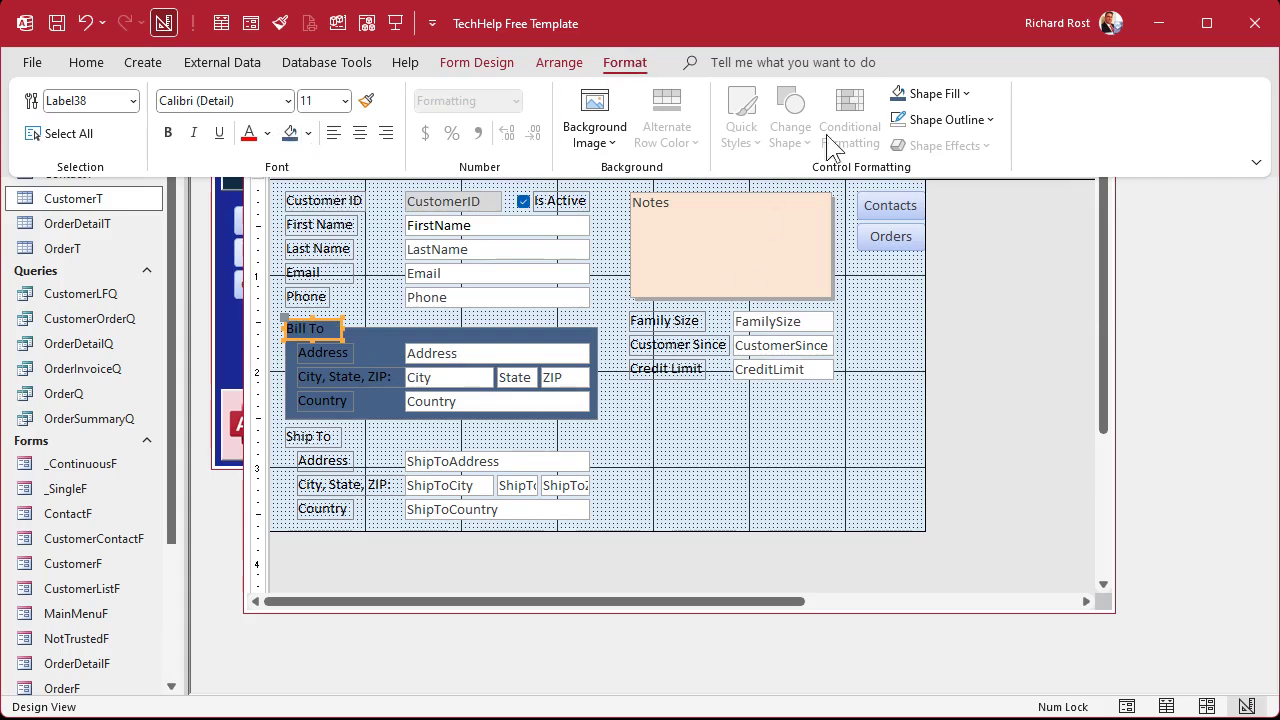
pyautogui.click(966, 121)
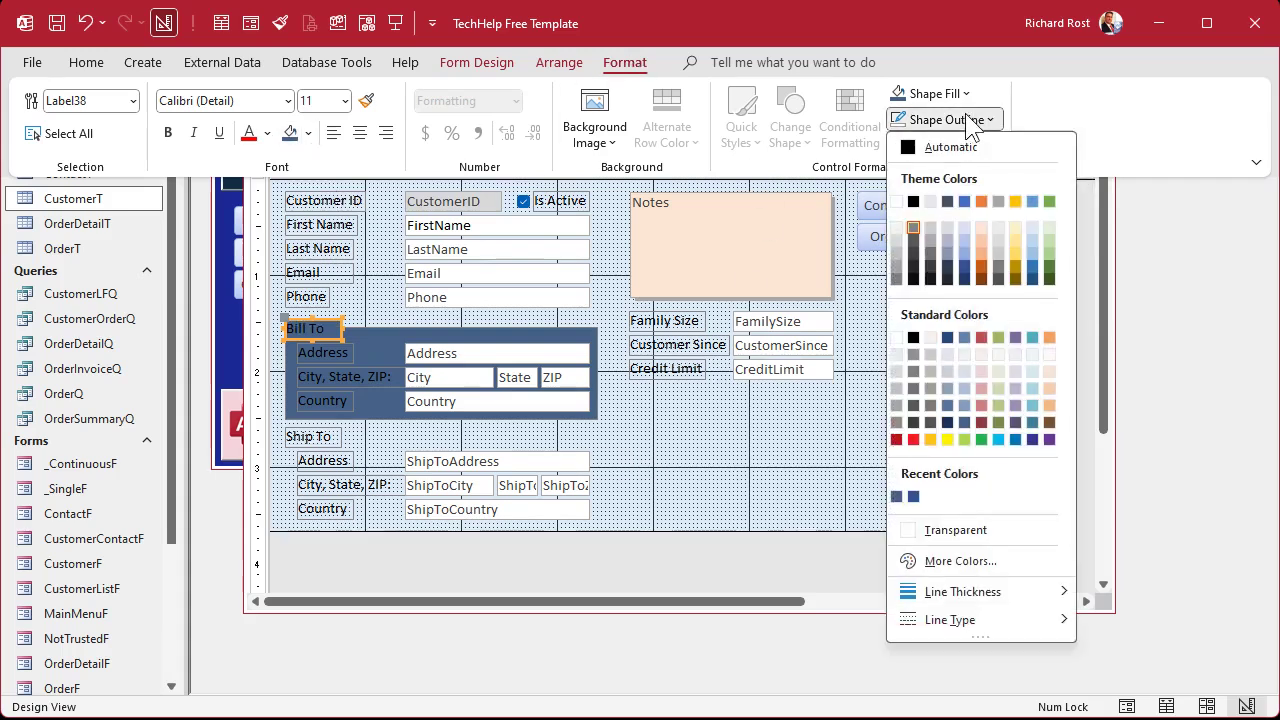
pyautogui.click(940, 530)
pyautogui.click(686, 457)
pyautogui.click(686, 453)
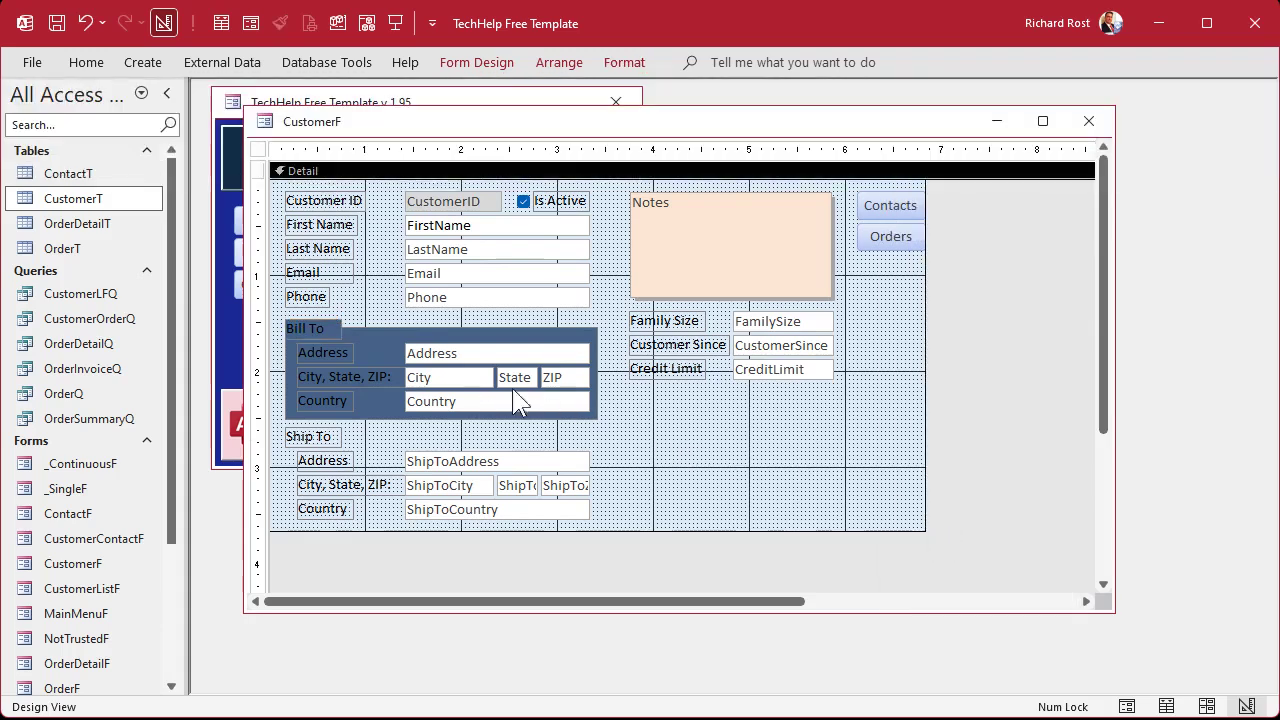
# - Insert a leading space in the Bill To label's caption
pyautogui.click(305, 328)
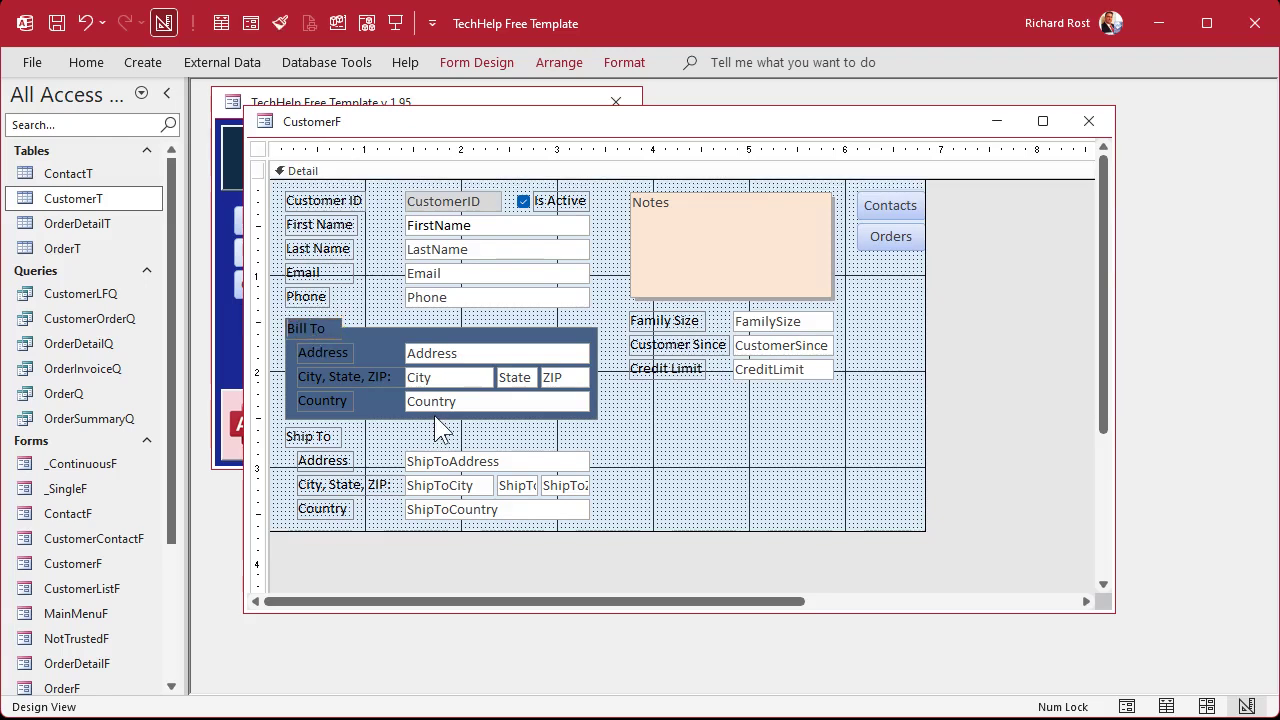
pyautogui.click(632, 461)
# - Set the font colour of the Bill To heading and its Address, City, State, ZIP and Country labels to white, and bold the heading
pyautogui.click(302, 325)
pyautogui.keyDown('shift'); pyautogui.click(330, 350); pyautogui.keyUp('shift')
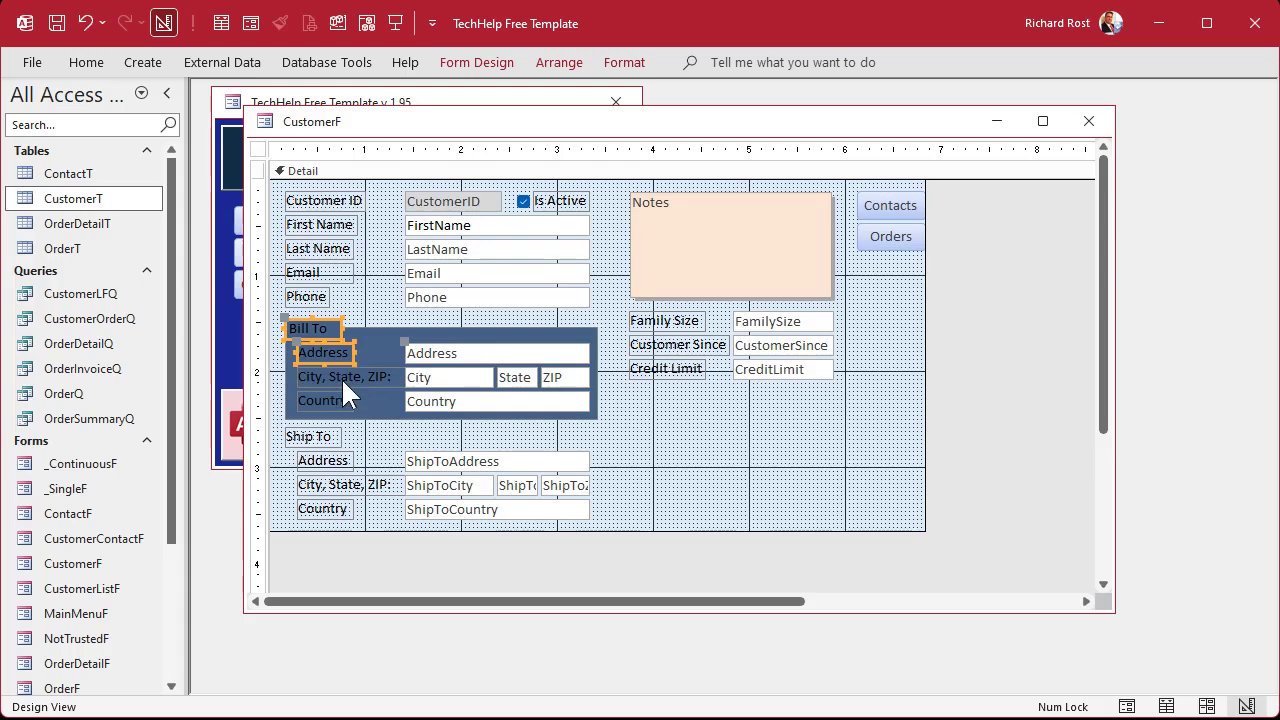
pyautogui.keyDown('shift'); pyautogui.click(341, 377); pyautogui.keyUp('shift')
pyautogui.keyDown('shift'); pyautogui.click(338, 399); pyautogui.keyUp('shift')
pyautogui.click(624, 62)
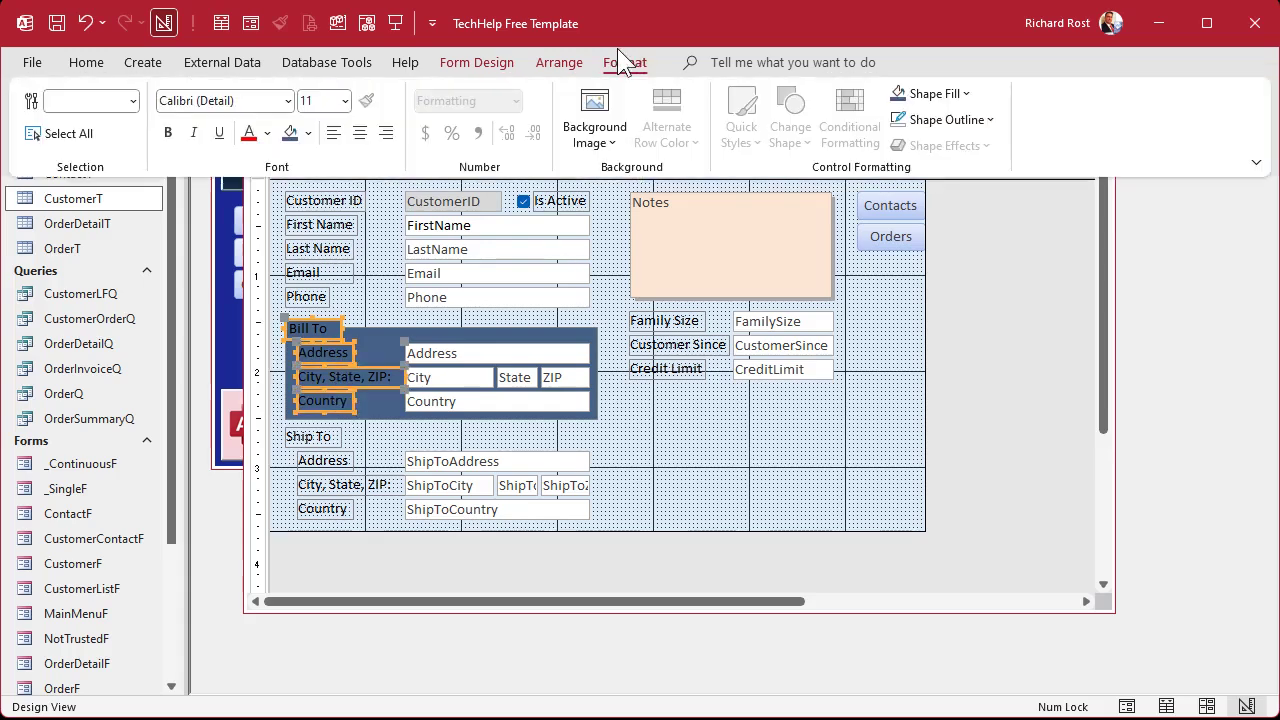
pyautogui.click(266, 133)
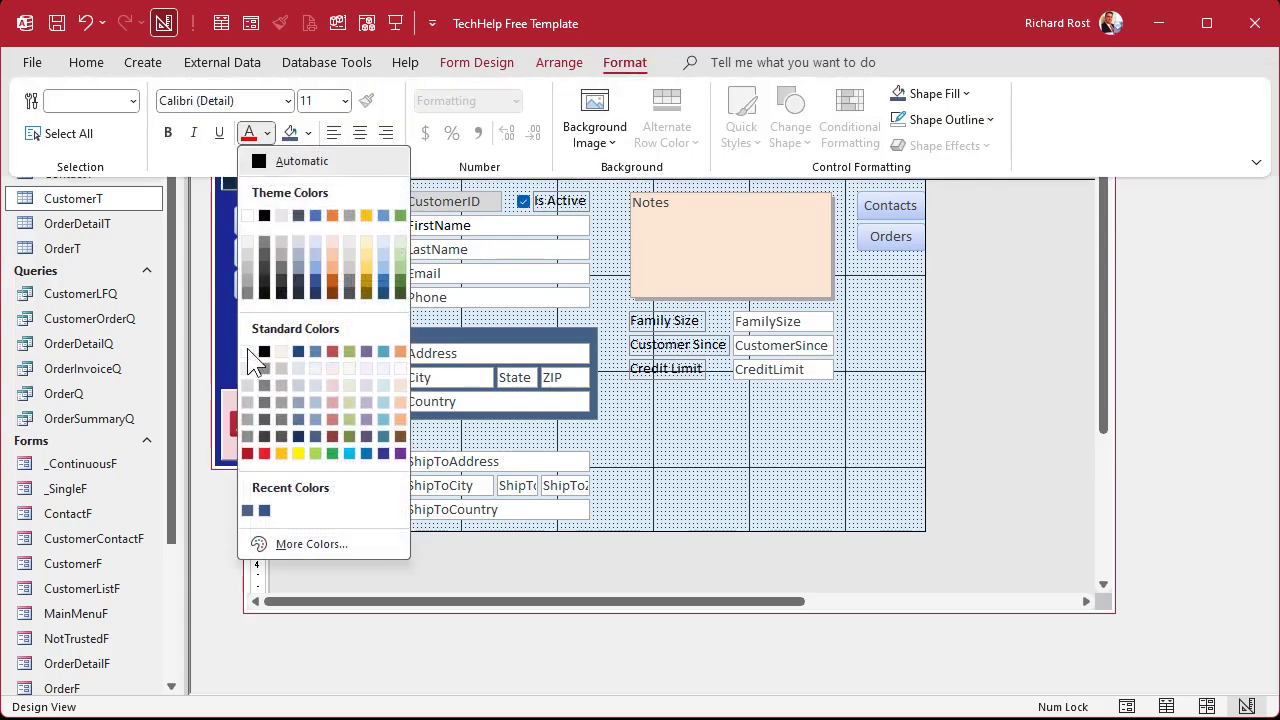
pyautogui.click(247, 351)
pyautogui.click(335, 331)
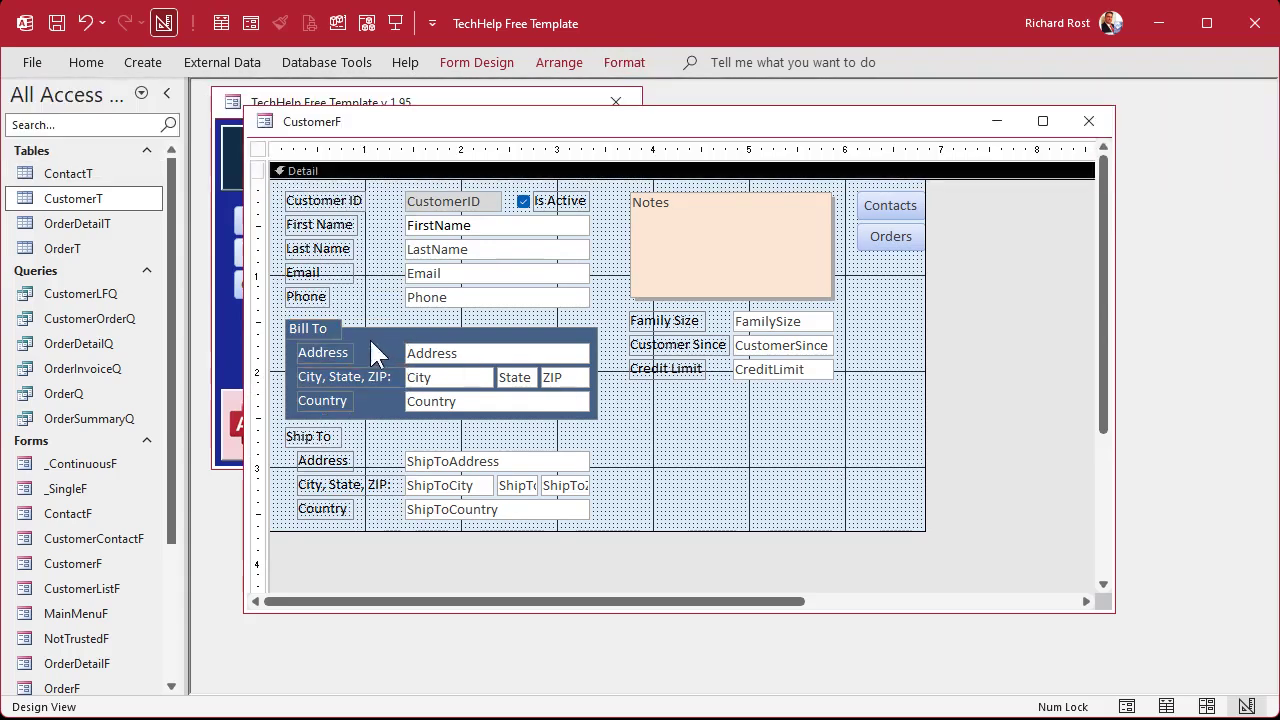
pyautogui.click(667, 425)
# - Duplicate the blue rectangle, place the copy over the Ship To block, and extend the Detail section's lower edge slightly
pyautogui.click(380, 346)
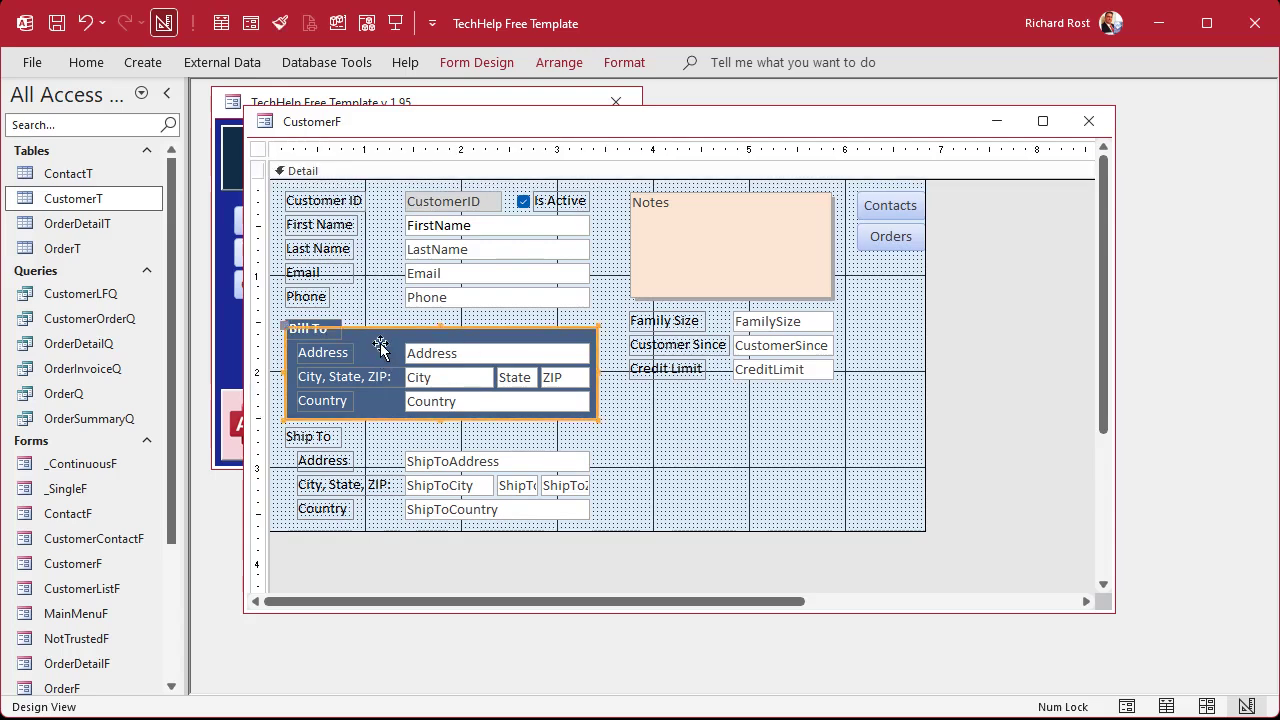
pyautogui.hotkey('ctrl', 'c')
pyautogui.hotkey('ctrl', 'v')
pyautogui.click(680, 455)
pyautogui.click(511, 482)
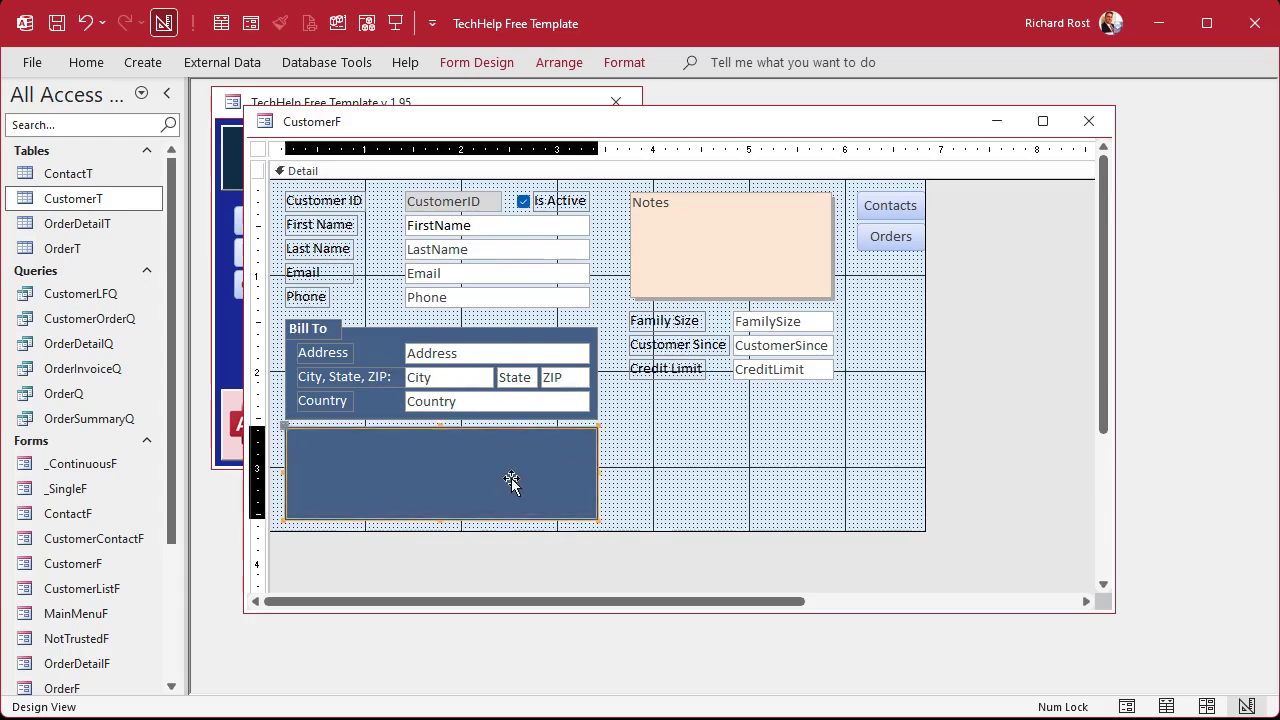
pyautogui.moveTo(511, 482); pyautogui.dragTo(510, 492)
pyautogui.click(690, 479)
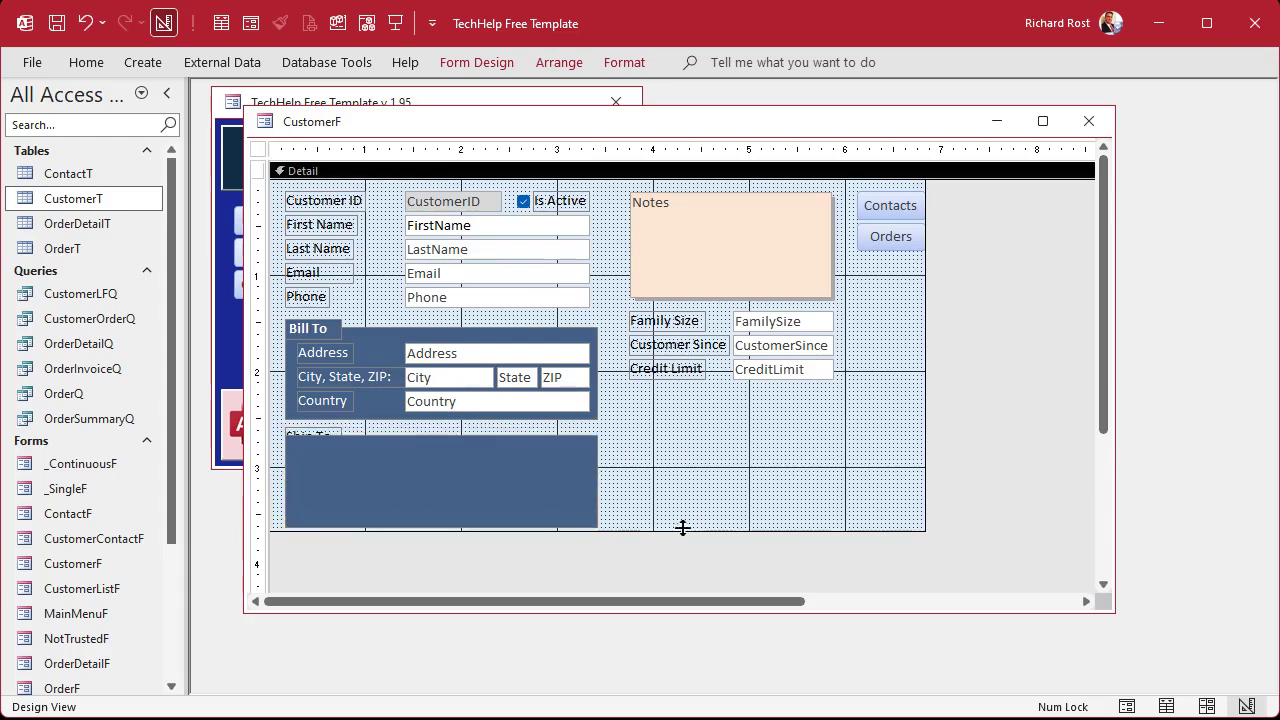
pyautogui.moveTo(680, 532); pyautogui.dragTo(680, 536)
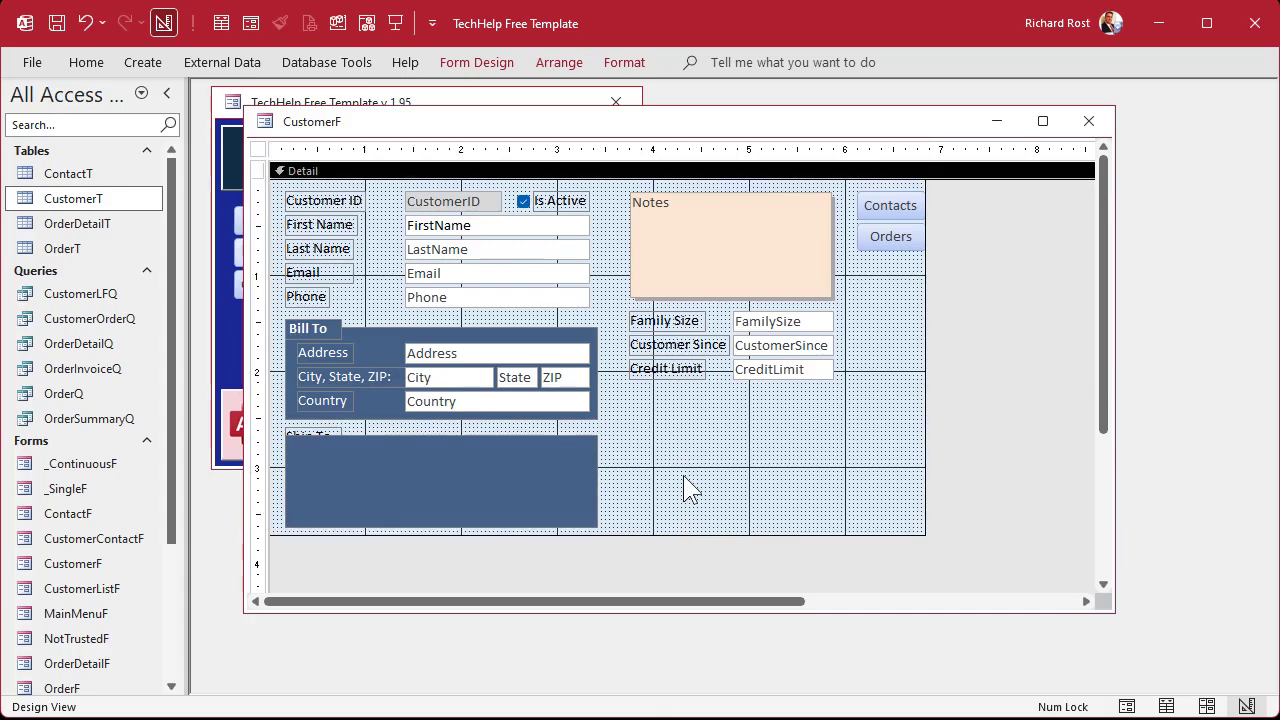
# - Send the copied rectangle to the back, behind the Ship To labels and fields
pyautogui.rightClick(509, 465)
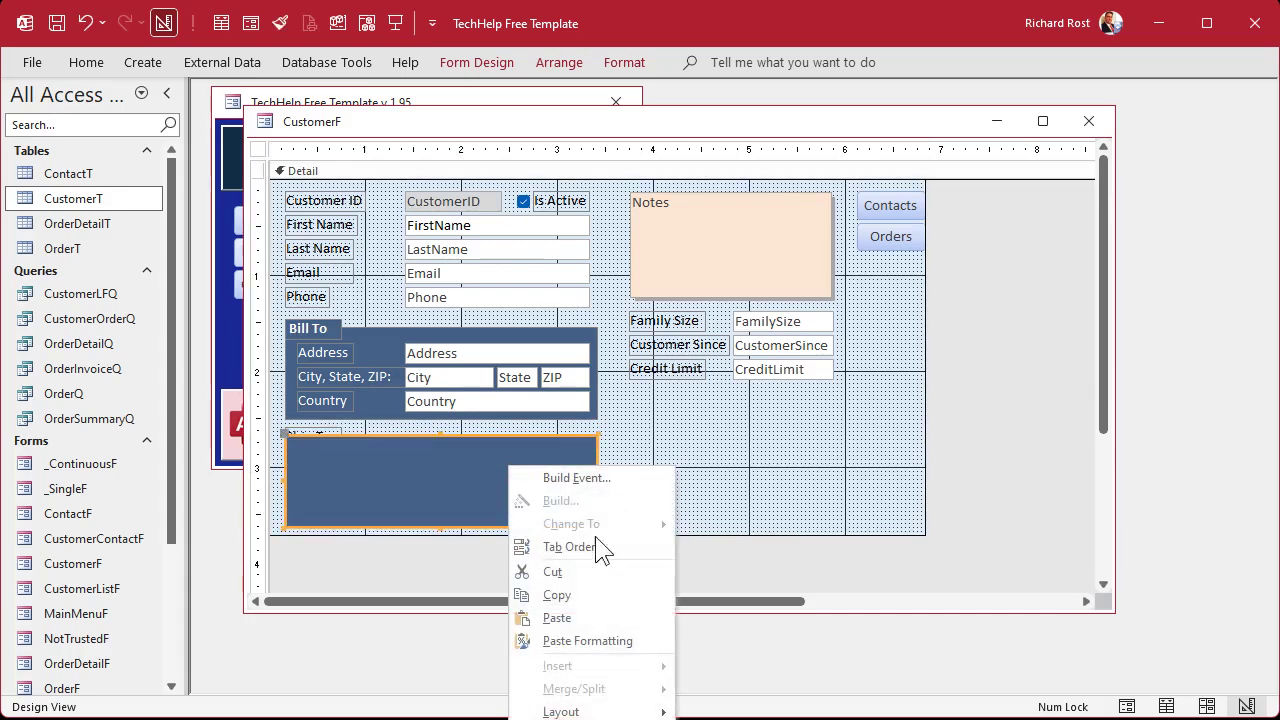
pyautogui.click(557, 618)
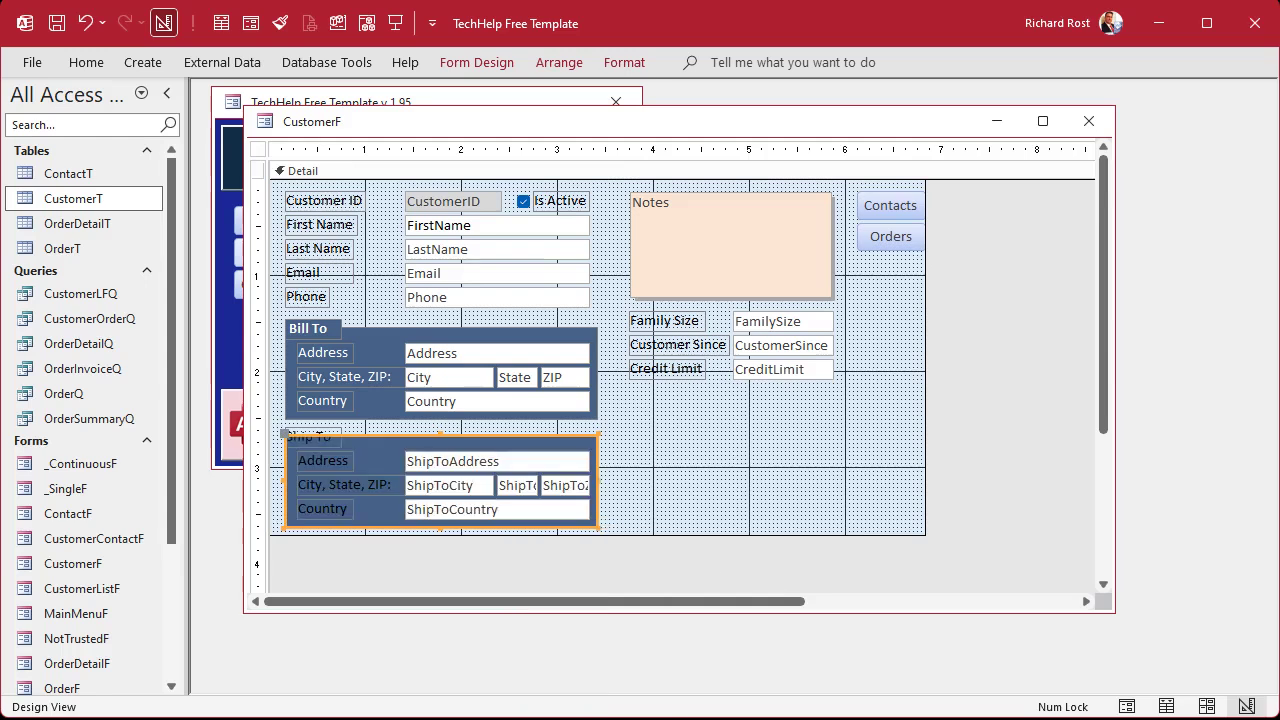
pyautogui.click(702, 478)
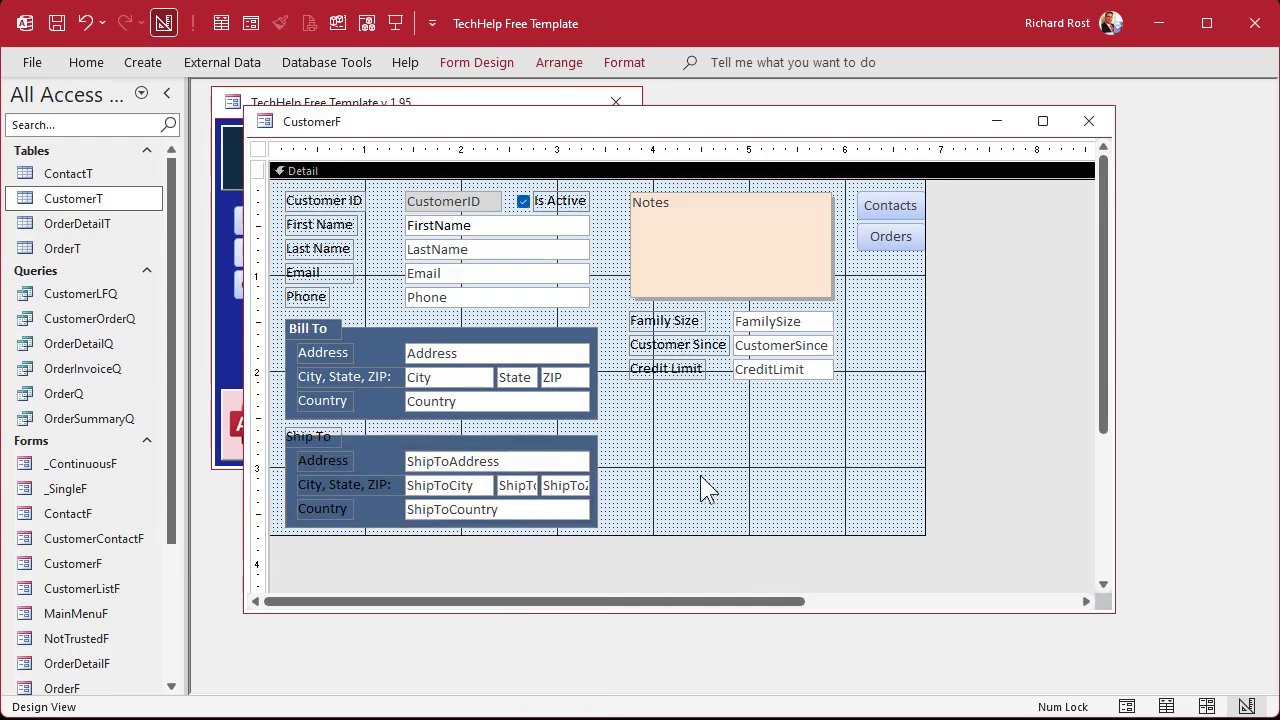
# - Insert a leading space in the Ship To label's caption
pyautogui.click(317, 436)
pyautogui.click(309, 434)
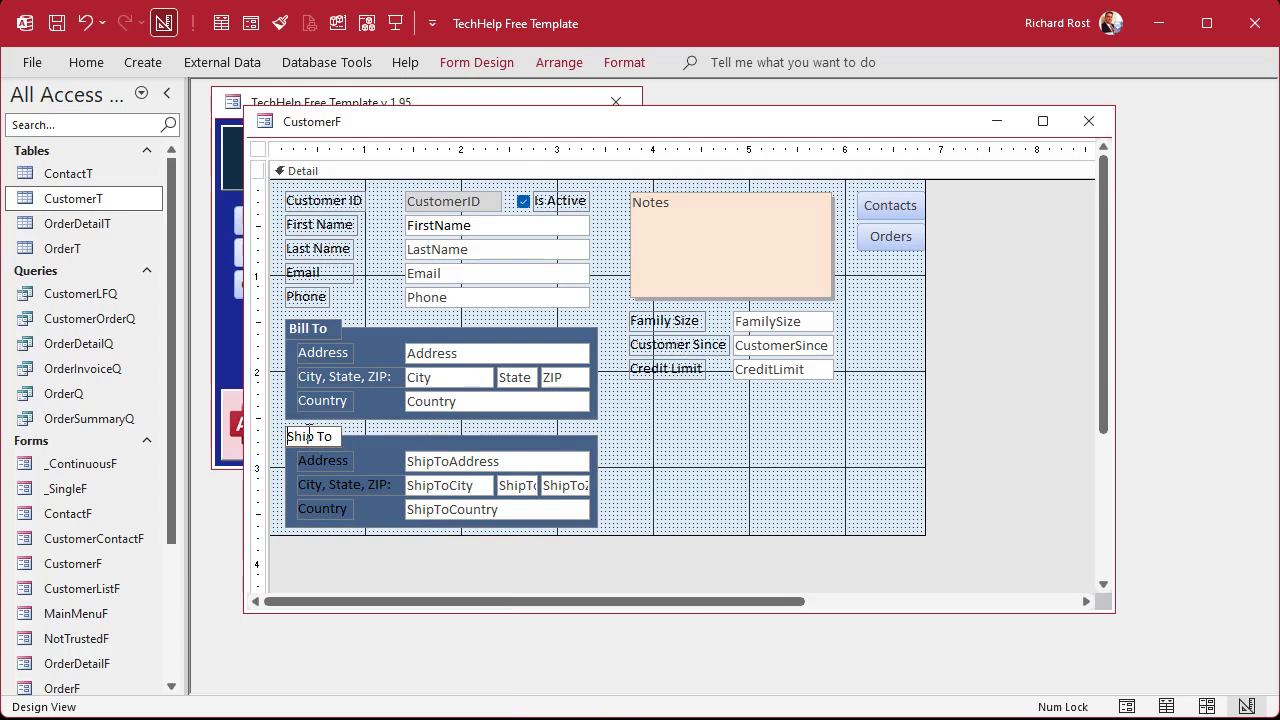
pyautogui.press('Home')
pyautogui.click(654, 466)
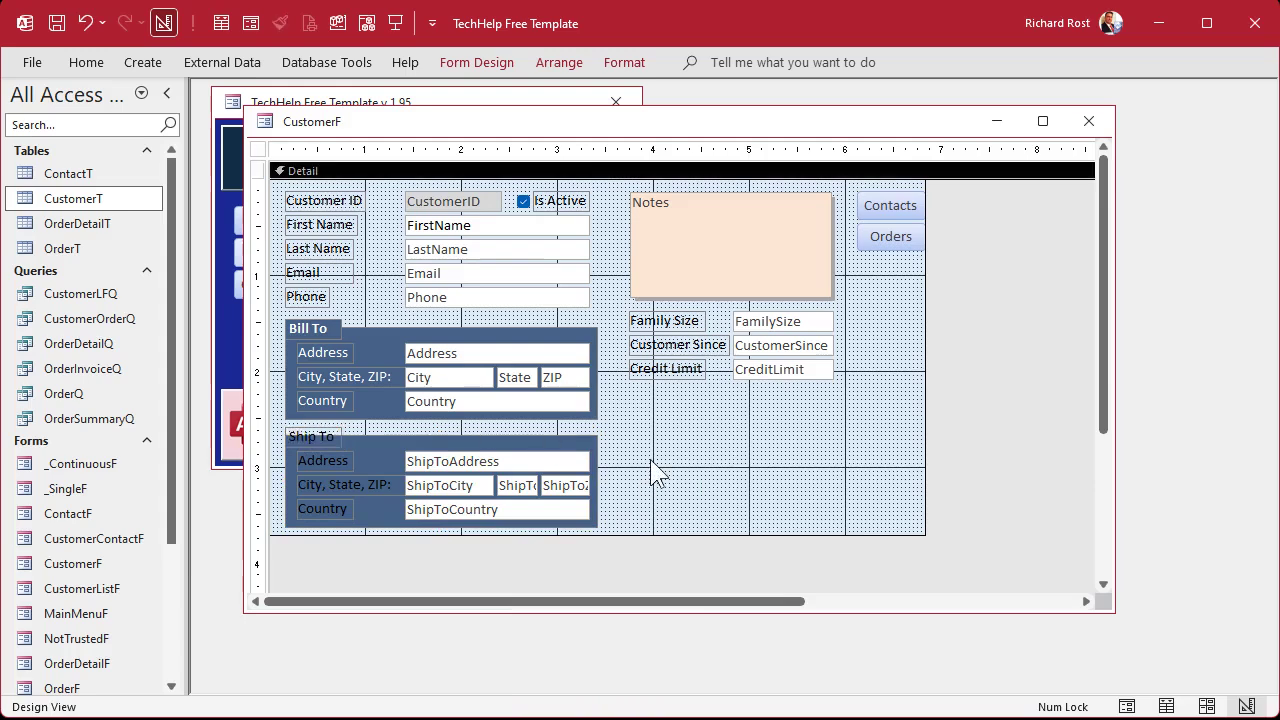
# - Fill the Ship To rectangle with purple
pyautogui.click(381, 460)
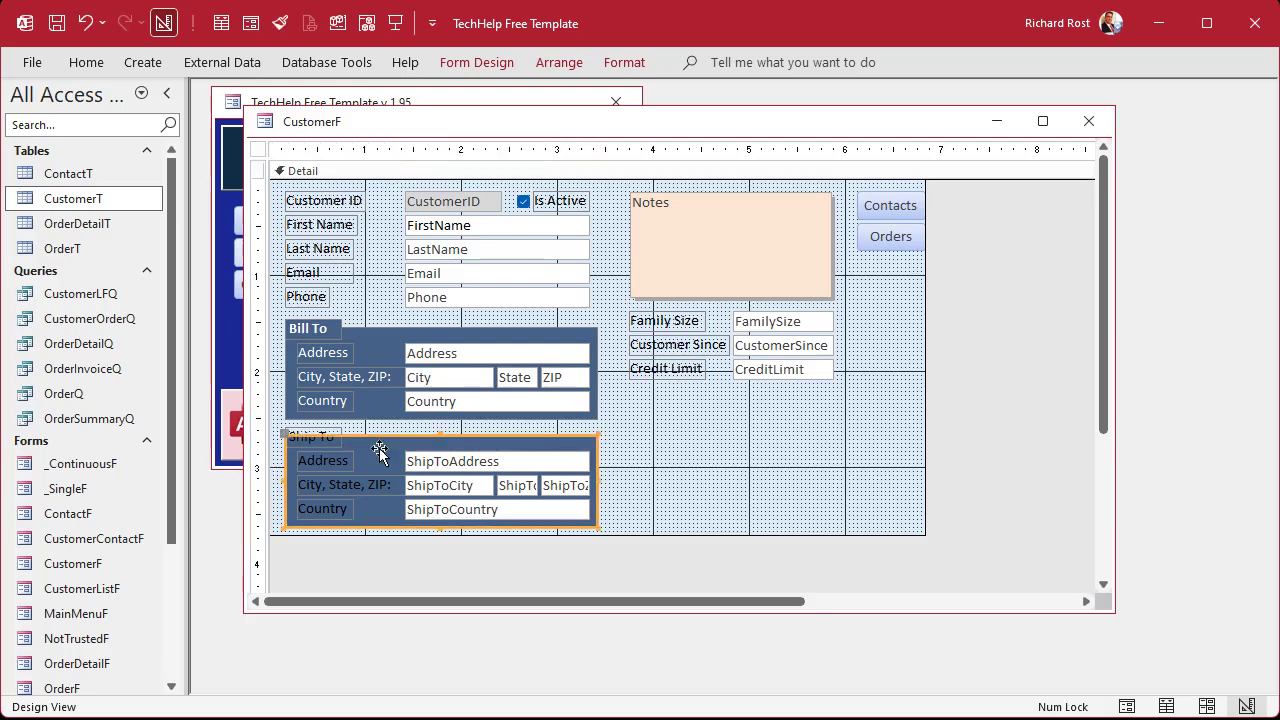
pyautogui.click(615, 65)
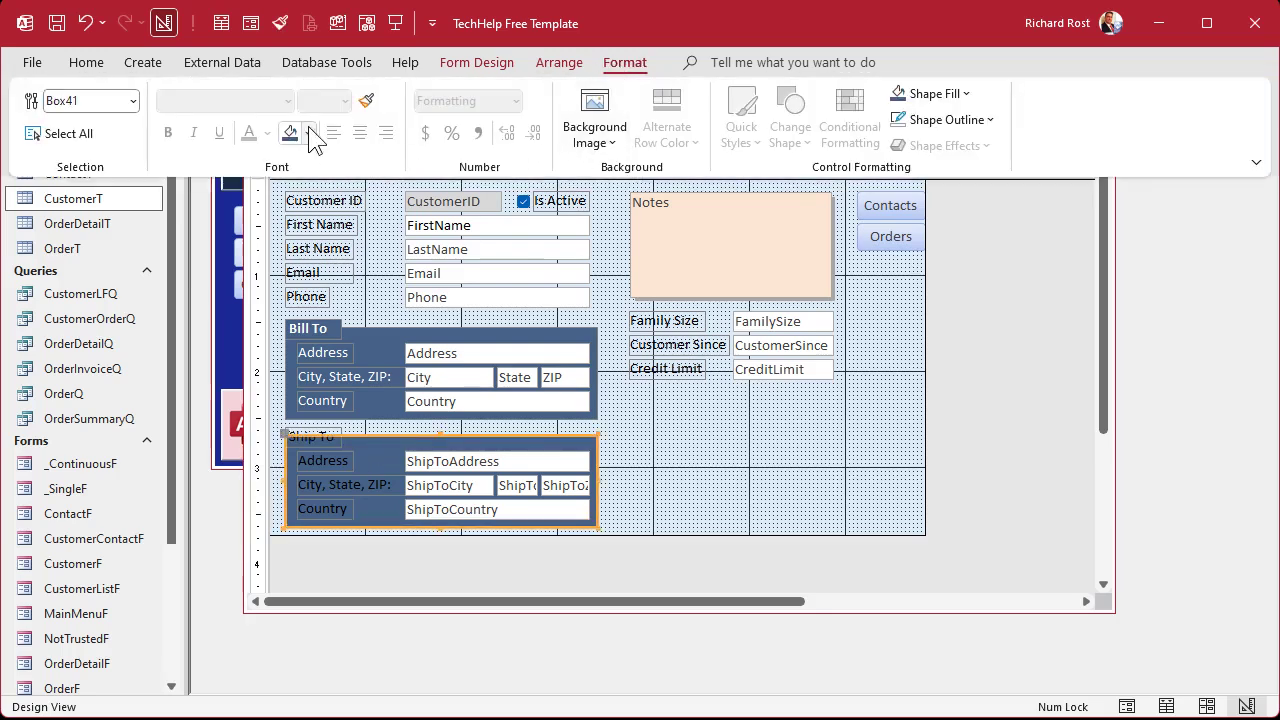
pyautogui.click(308, 133)
pyautogui.click(441, 454)
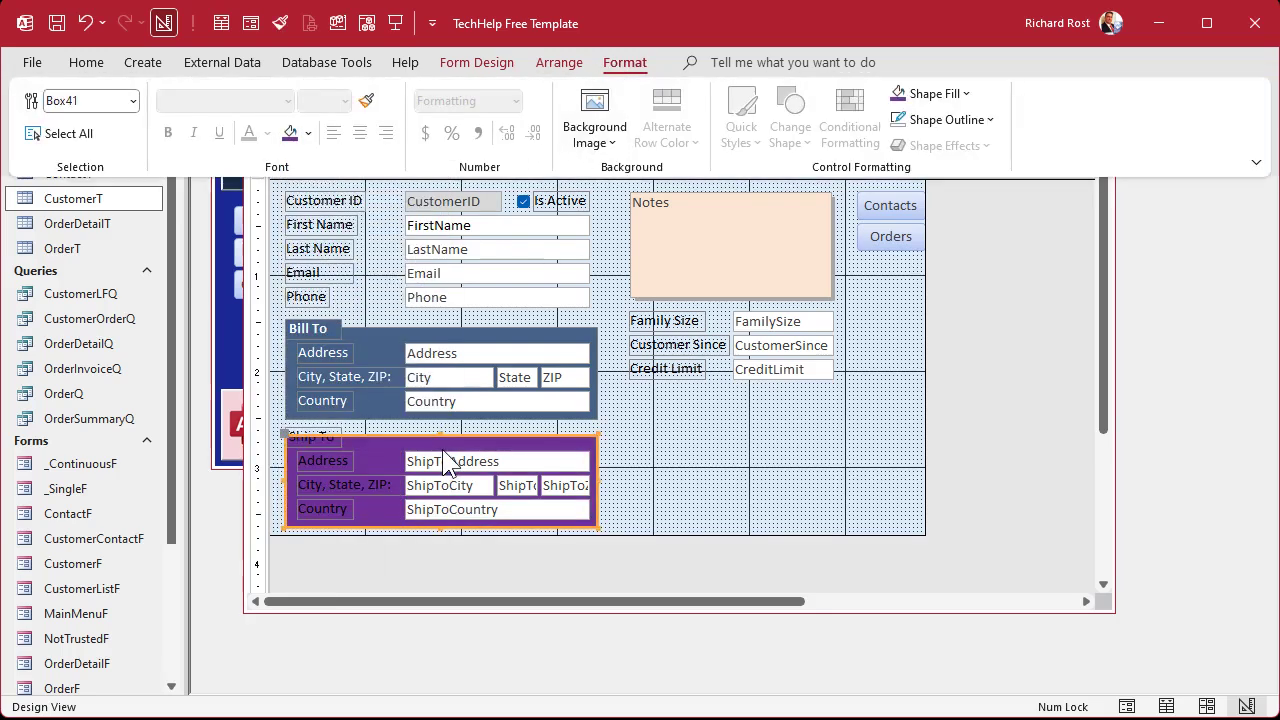
pyautogui.click(668, 480)
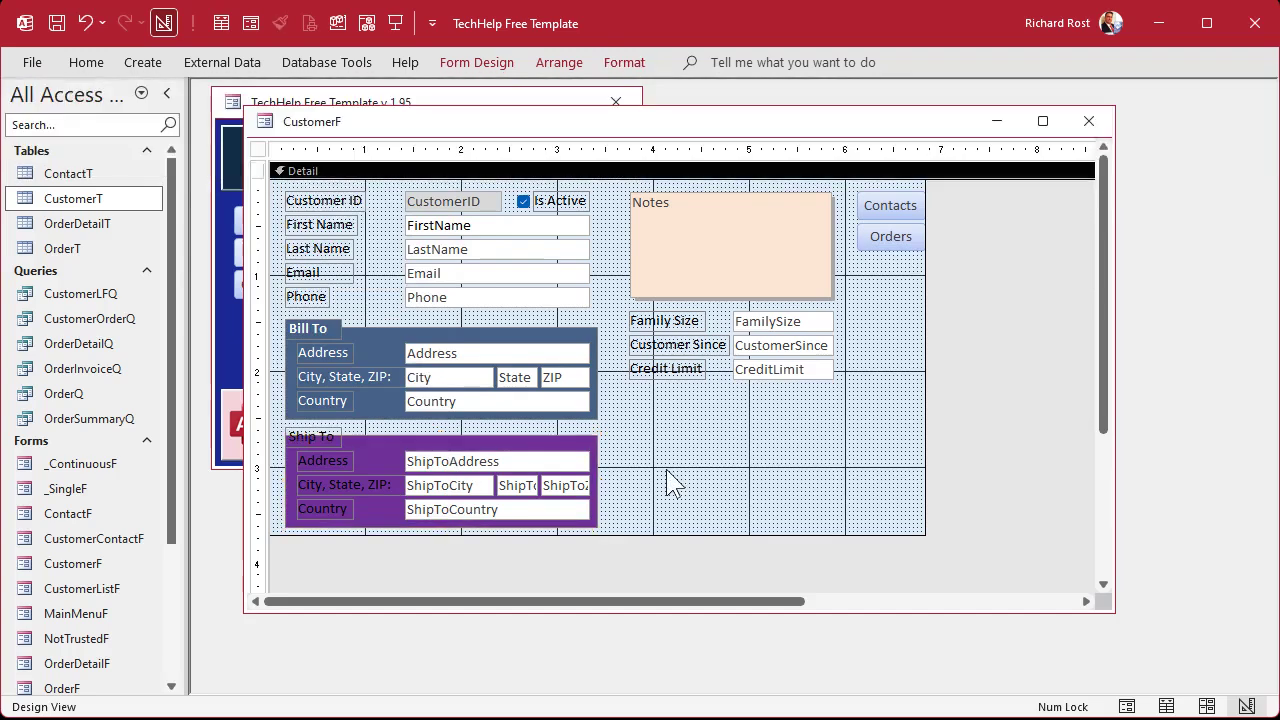
# - Fill the Ship To heading label's background with the same purple as its rectangle
pyautogui.click(335, 438)
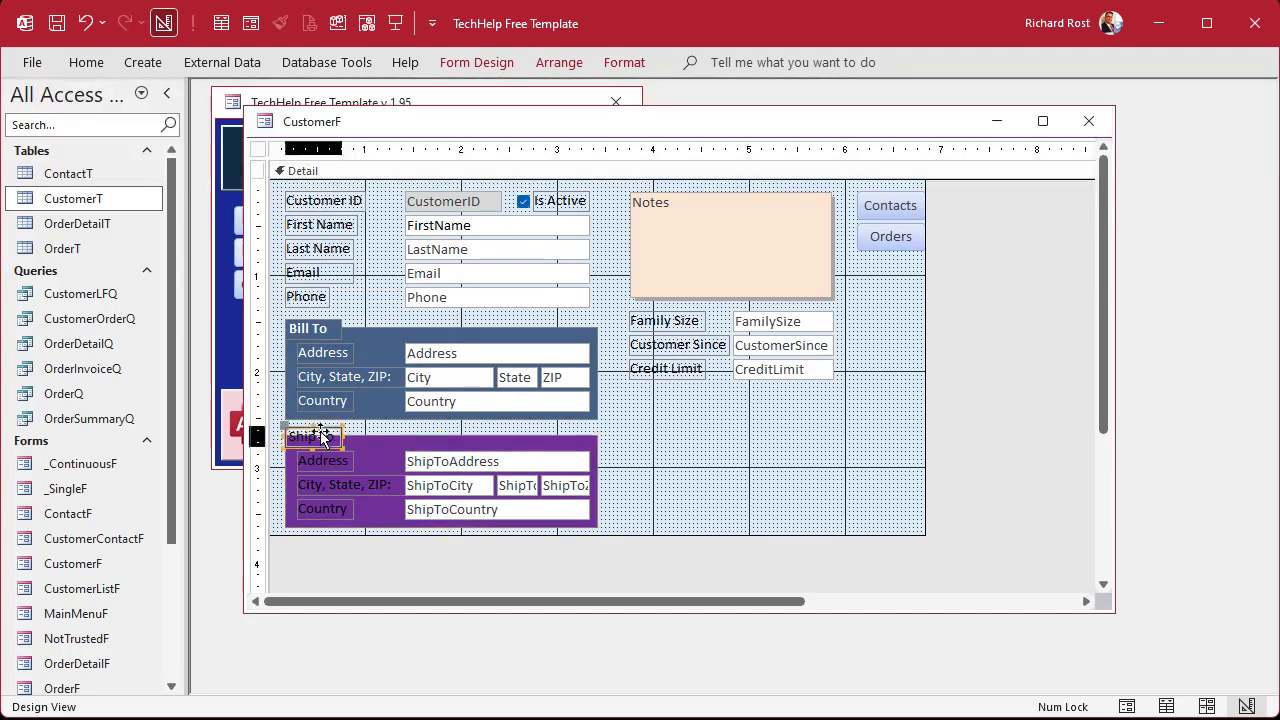
pyautogui.click(626, 66)
pyautogui.click(288, 132)
pyautogui.click(663, 414)
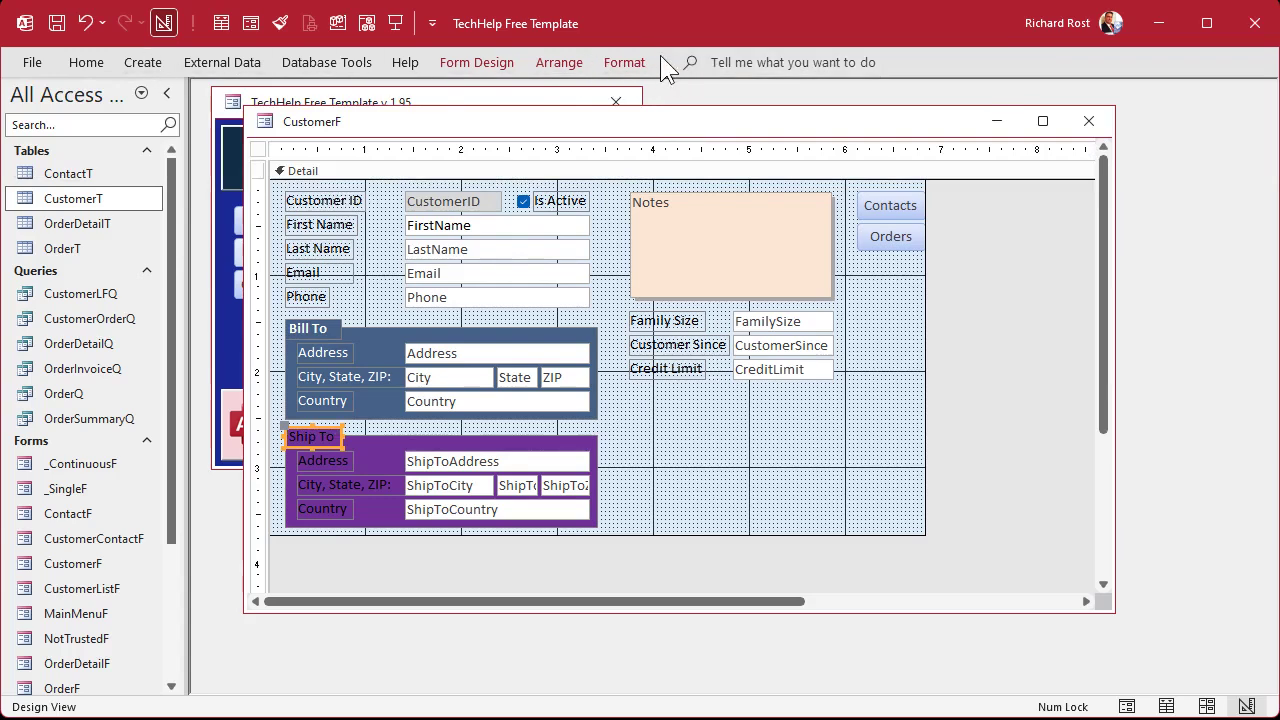
pyautogui.doubleClick(623, 62)
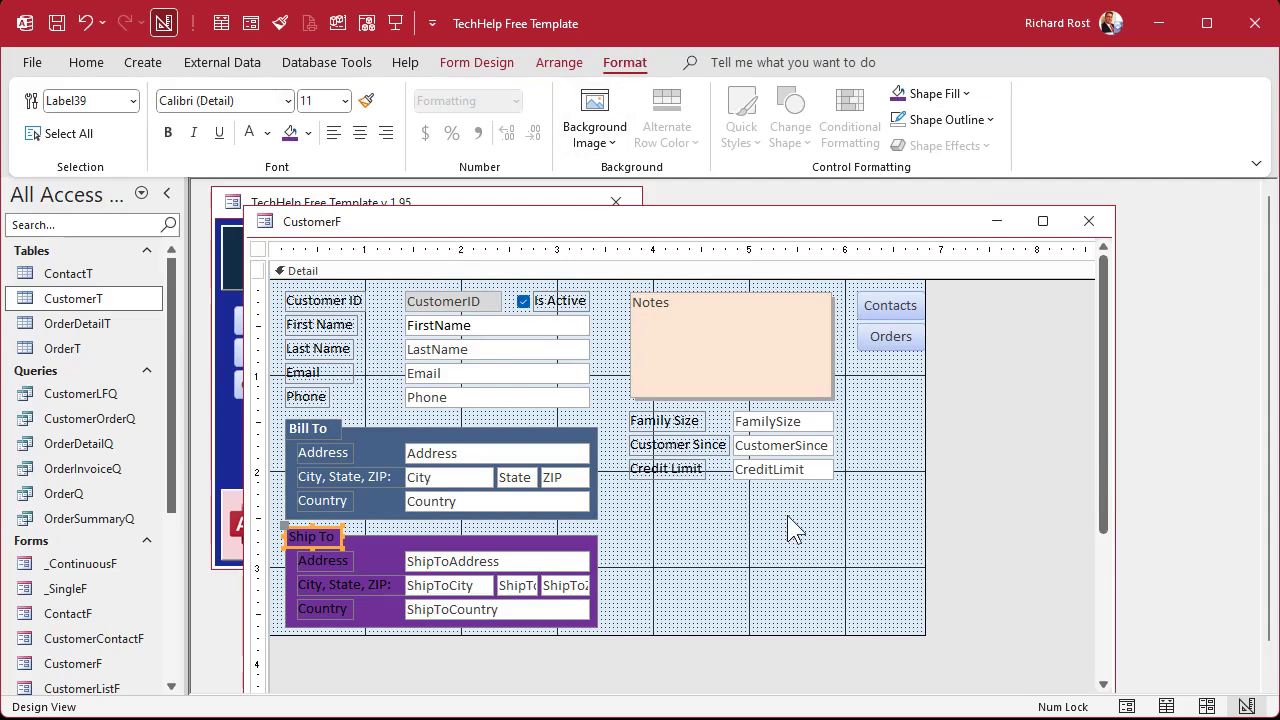
pyautogui.doubleClick(632, 58)
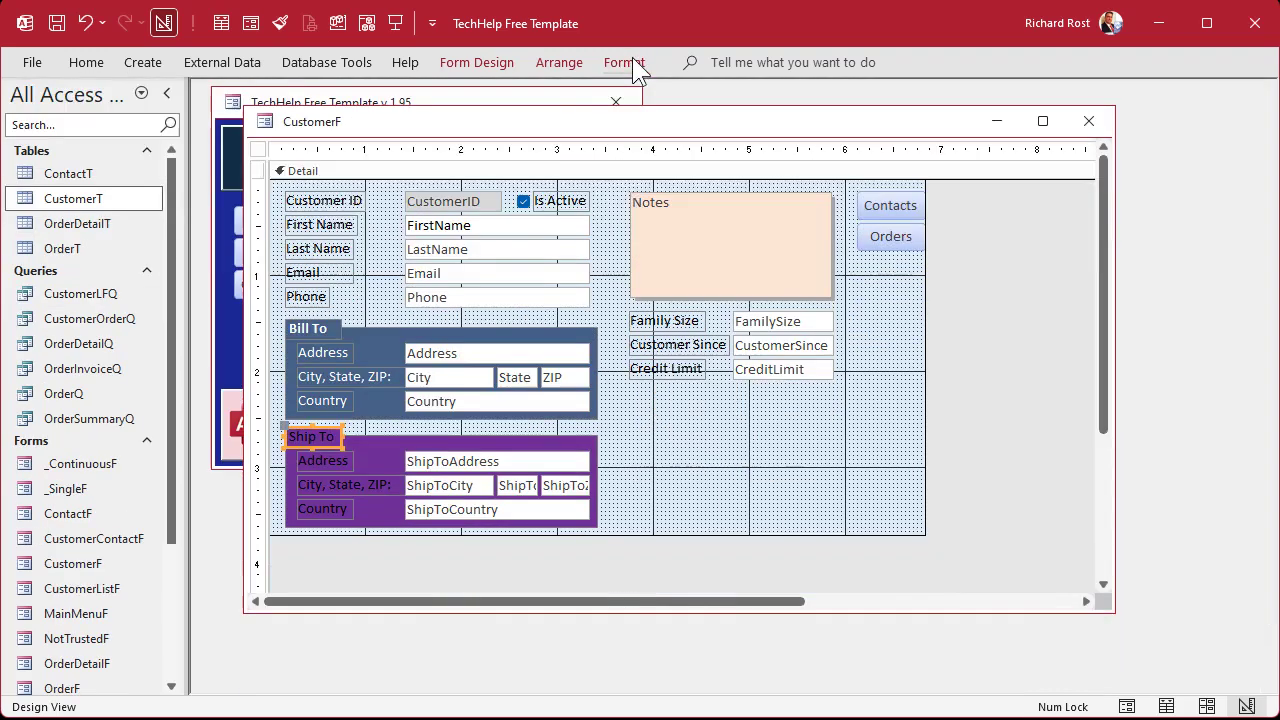
# - Set the font colour of the Ship To heading and its Address, City, State, ZIP and Country labels to white
pyautogui.click(701, 455)
pyautogui.moveTo(315, 443); pyautogui.dragTo(325, 506)
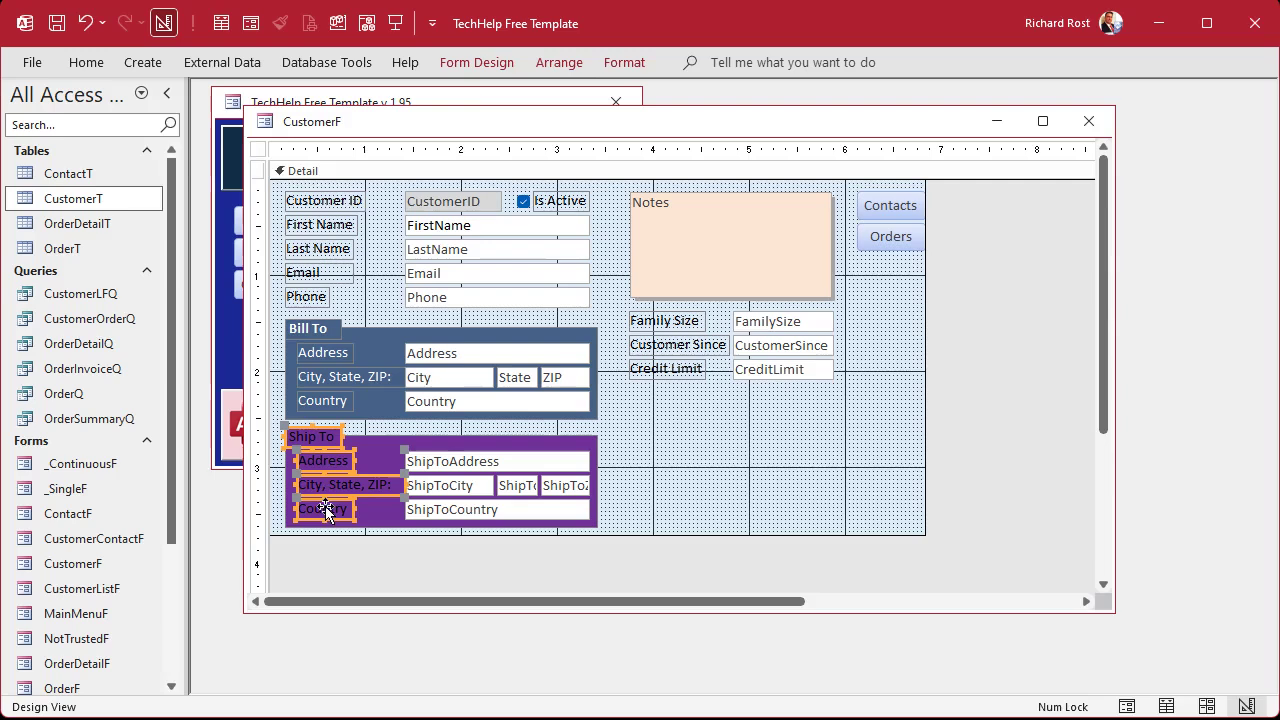
pyautogui.click(649, 48)
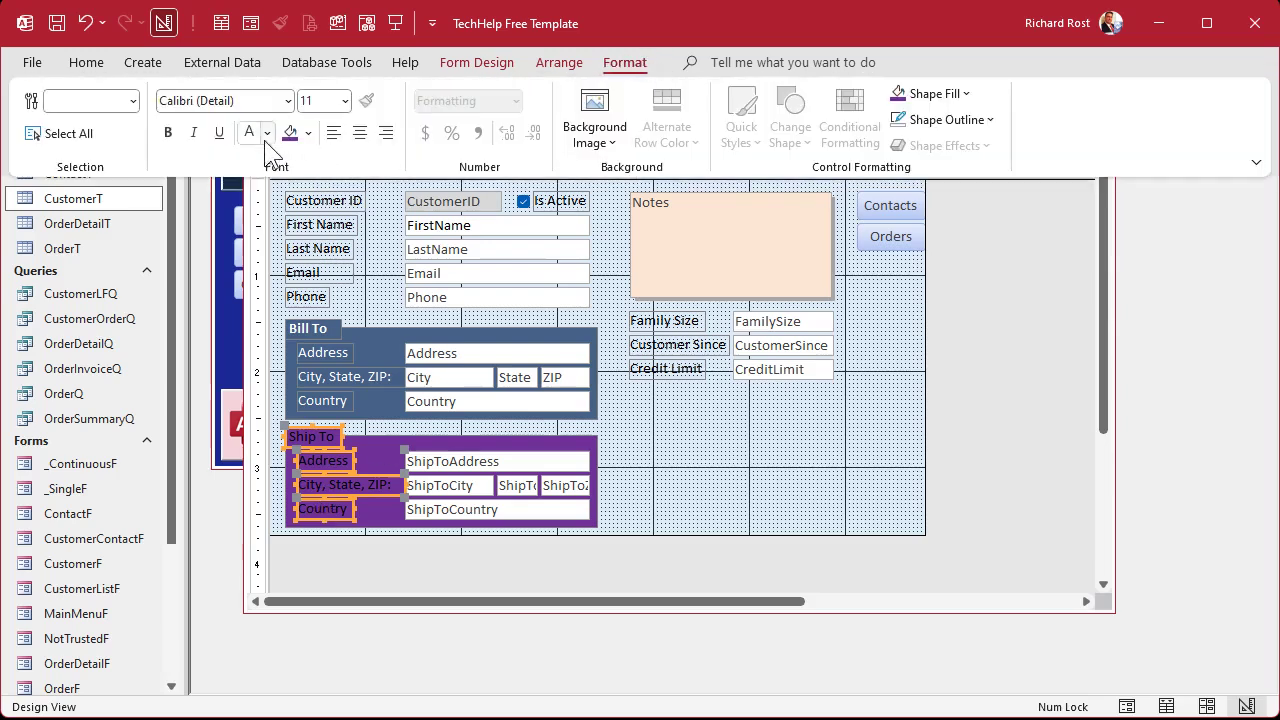
pyautogui.click(258, 140)
pyautogui.click(678, 462)
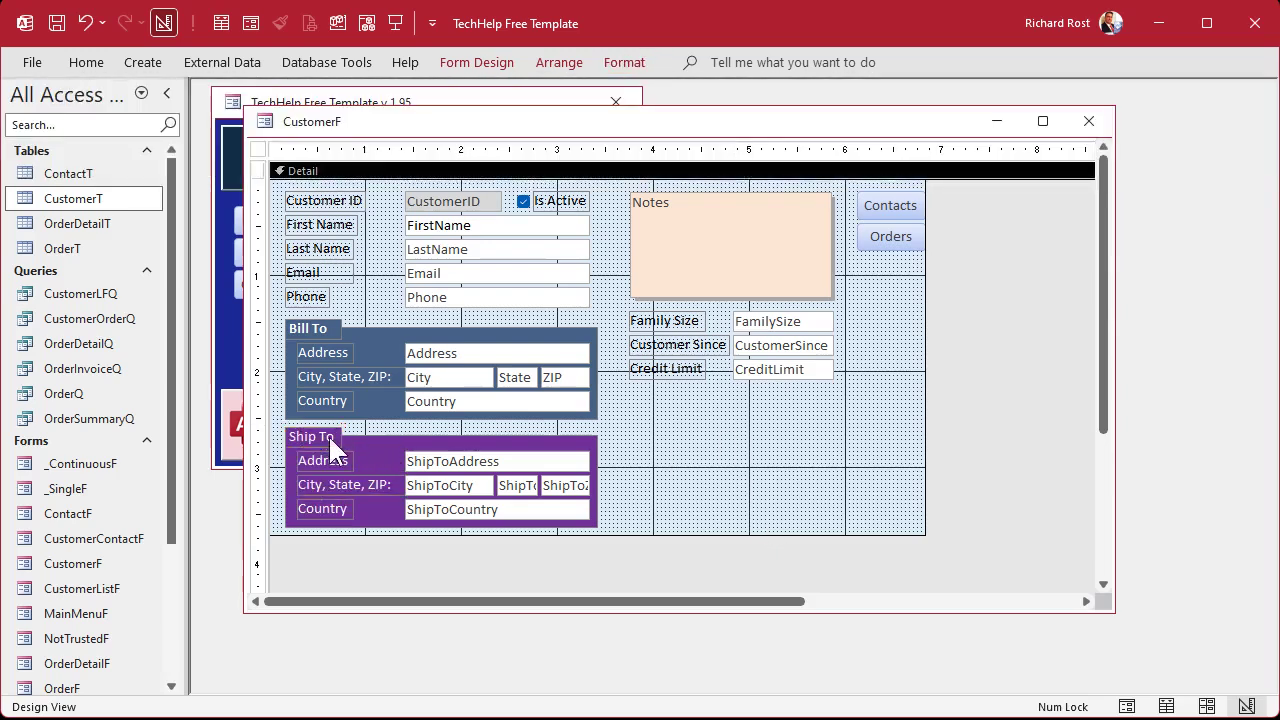
# - Make the Ship To heading label bold
pyautogui.click(328, 434)
pyautogui.hotkey('ctrl', 'b')
pyautogui.click(697, 430)
# - Close the customer form's design and reopen the form from the Main Menu in Form View
pyautogui.click(1088, 121)
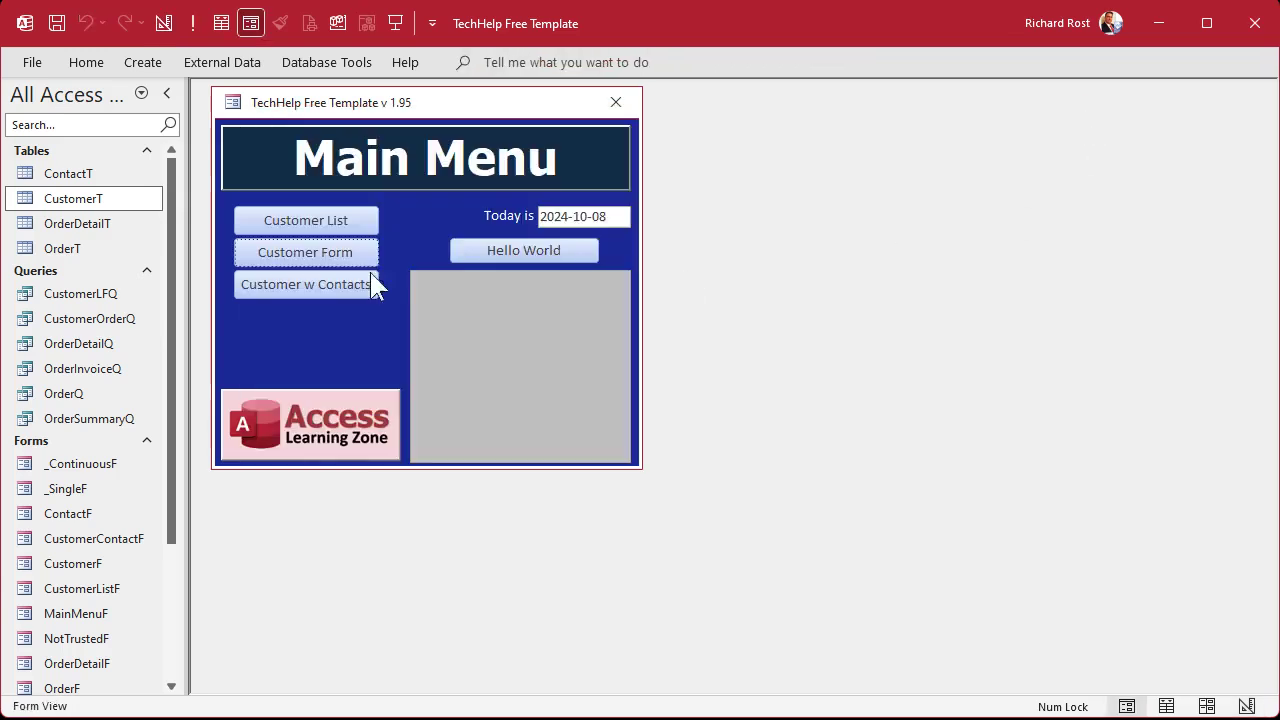
pyautogui.click(308, 245)
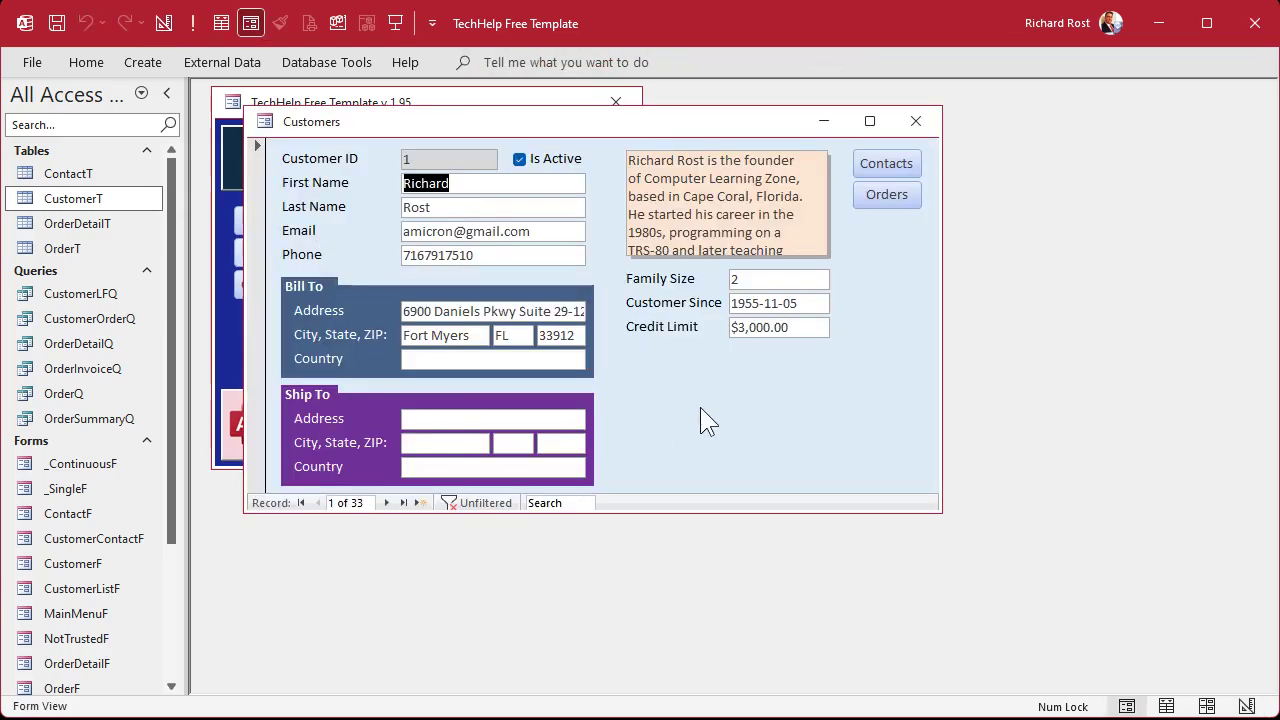